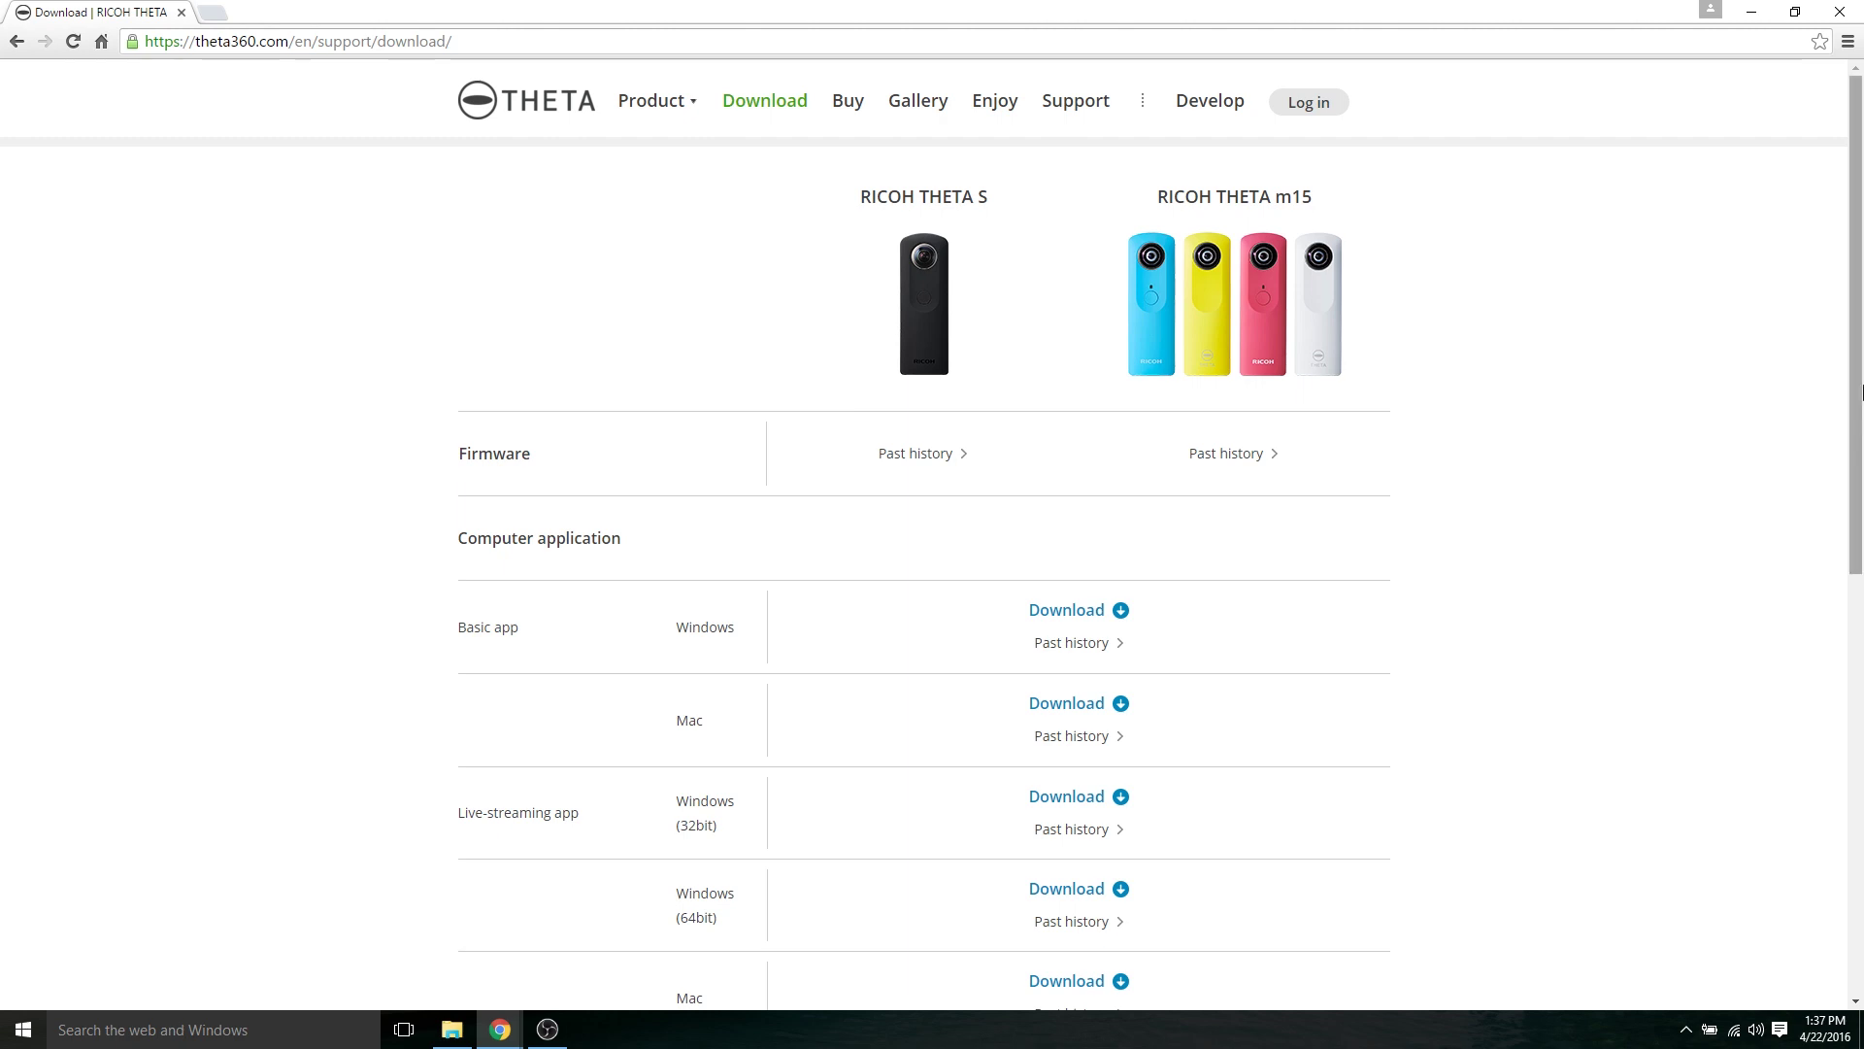
Step: Scroll to Computer application on theta360.com's Download page and highlight the Windows Live-streaming app rows
scroll(913, 517, down, 1)
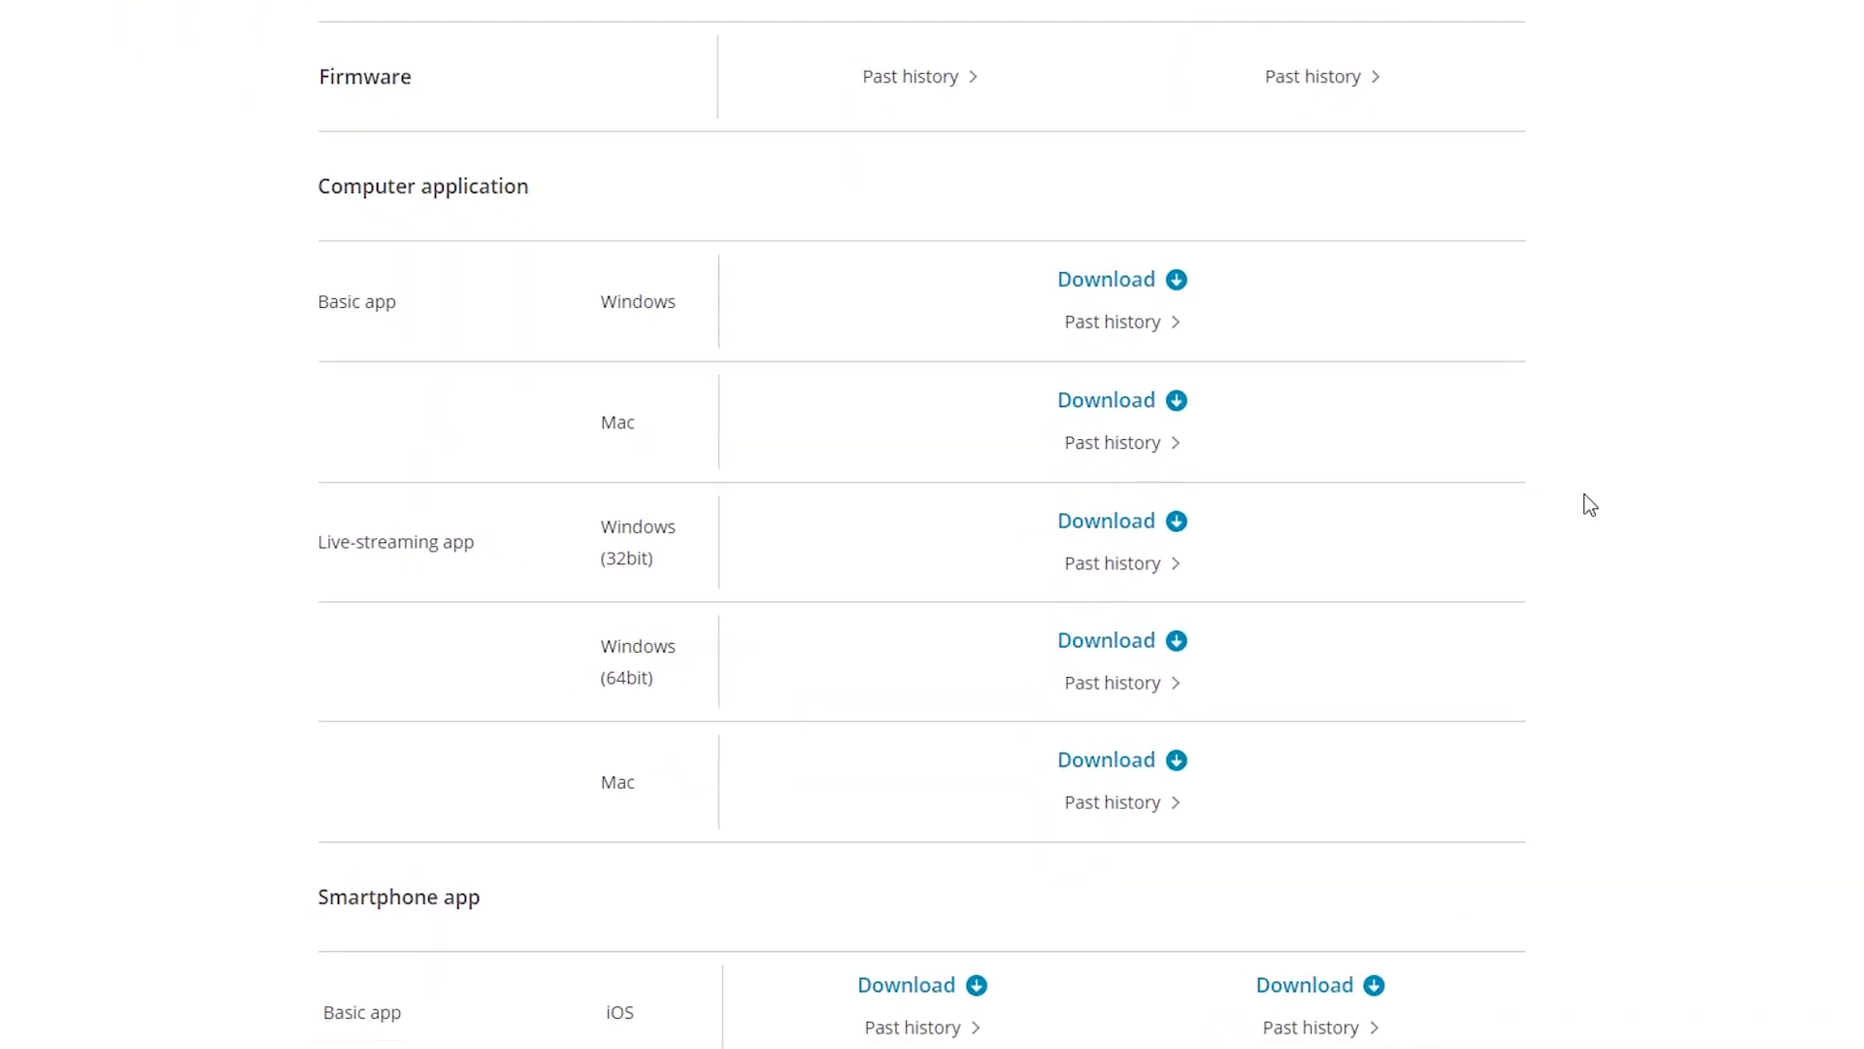
drag(379, 546, 444, 551)
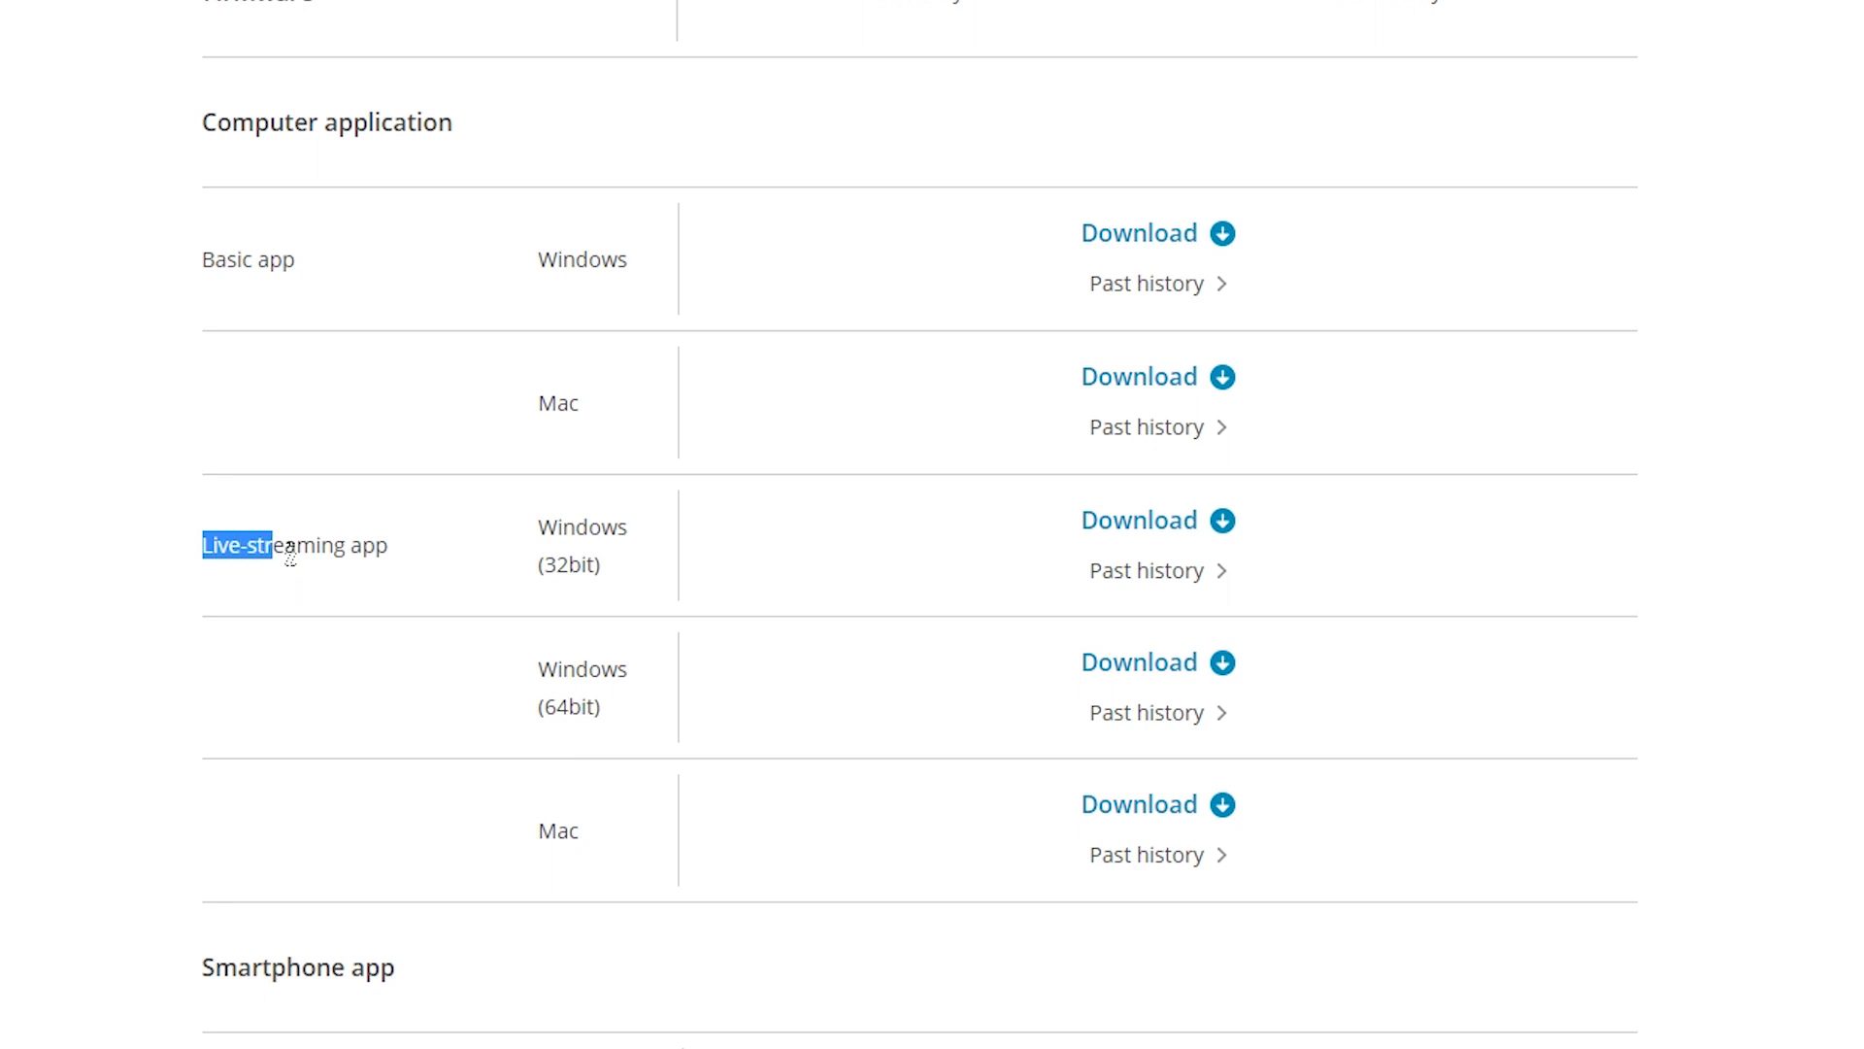
drag(290, 553, 437, 579)
click(442, 579)
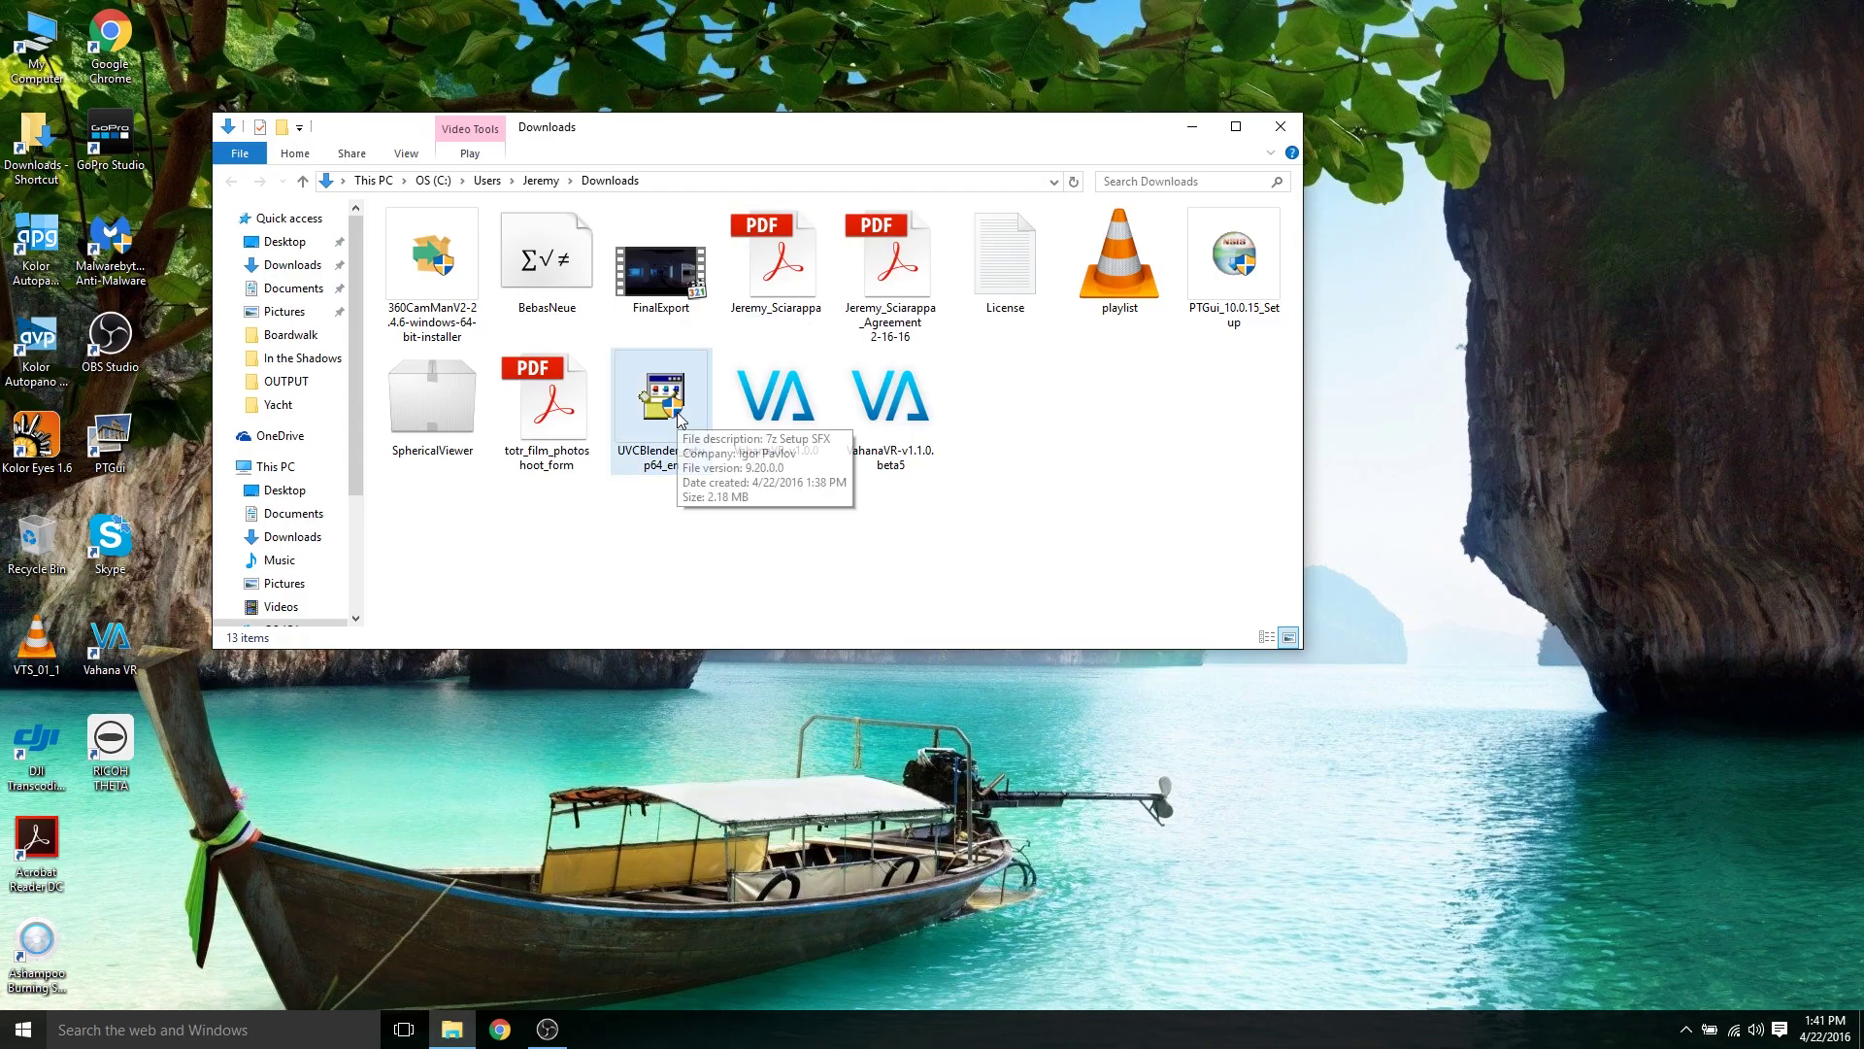
Step: Run the UVCBlender setup file, install THETA UVC Blender, and finish with 'Launch the program' checked
right_click(679, 420)
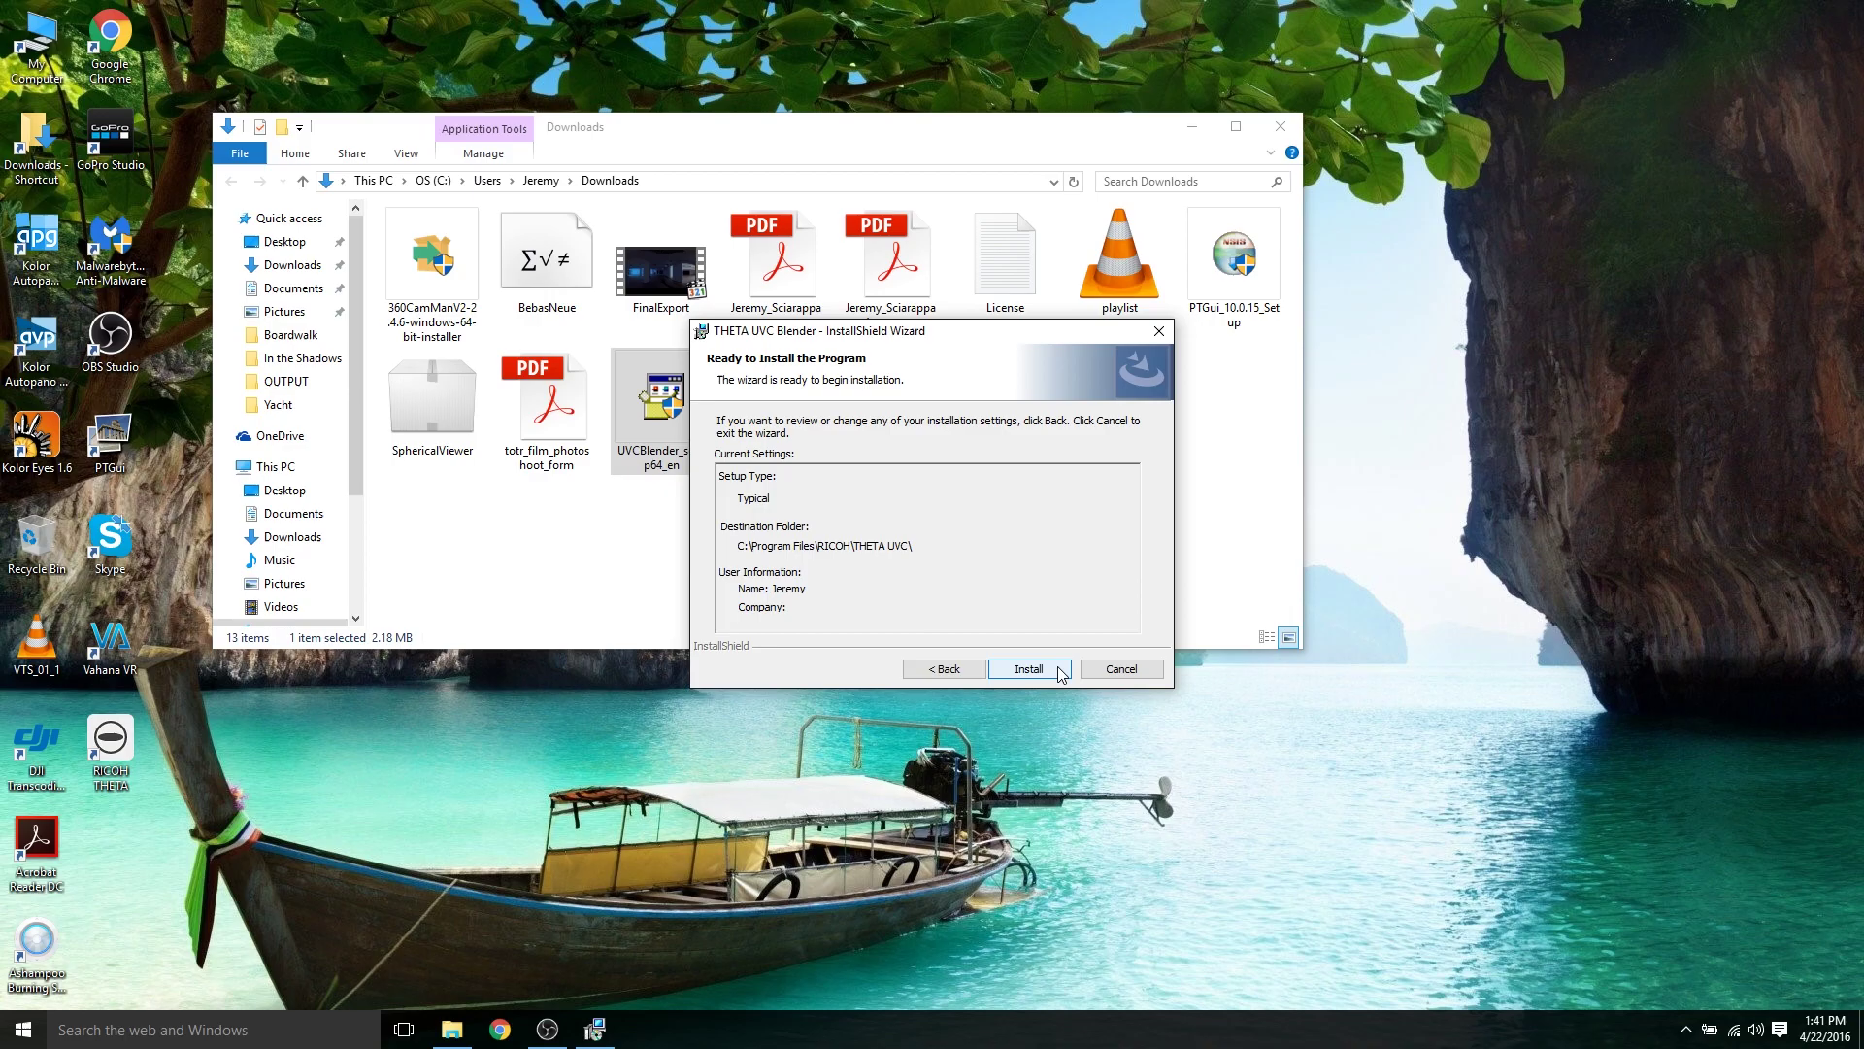
click(1029, 670)
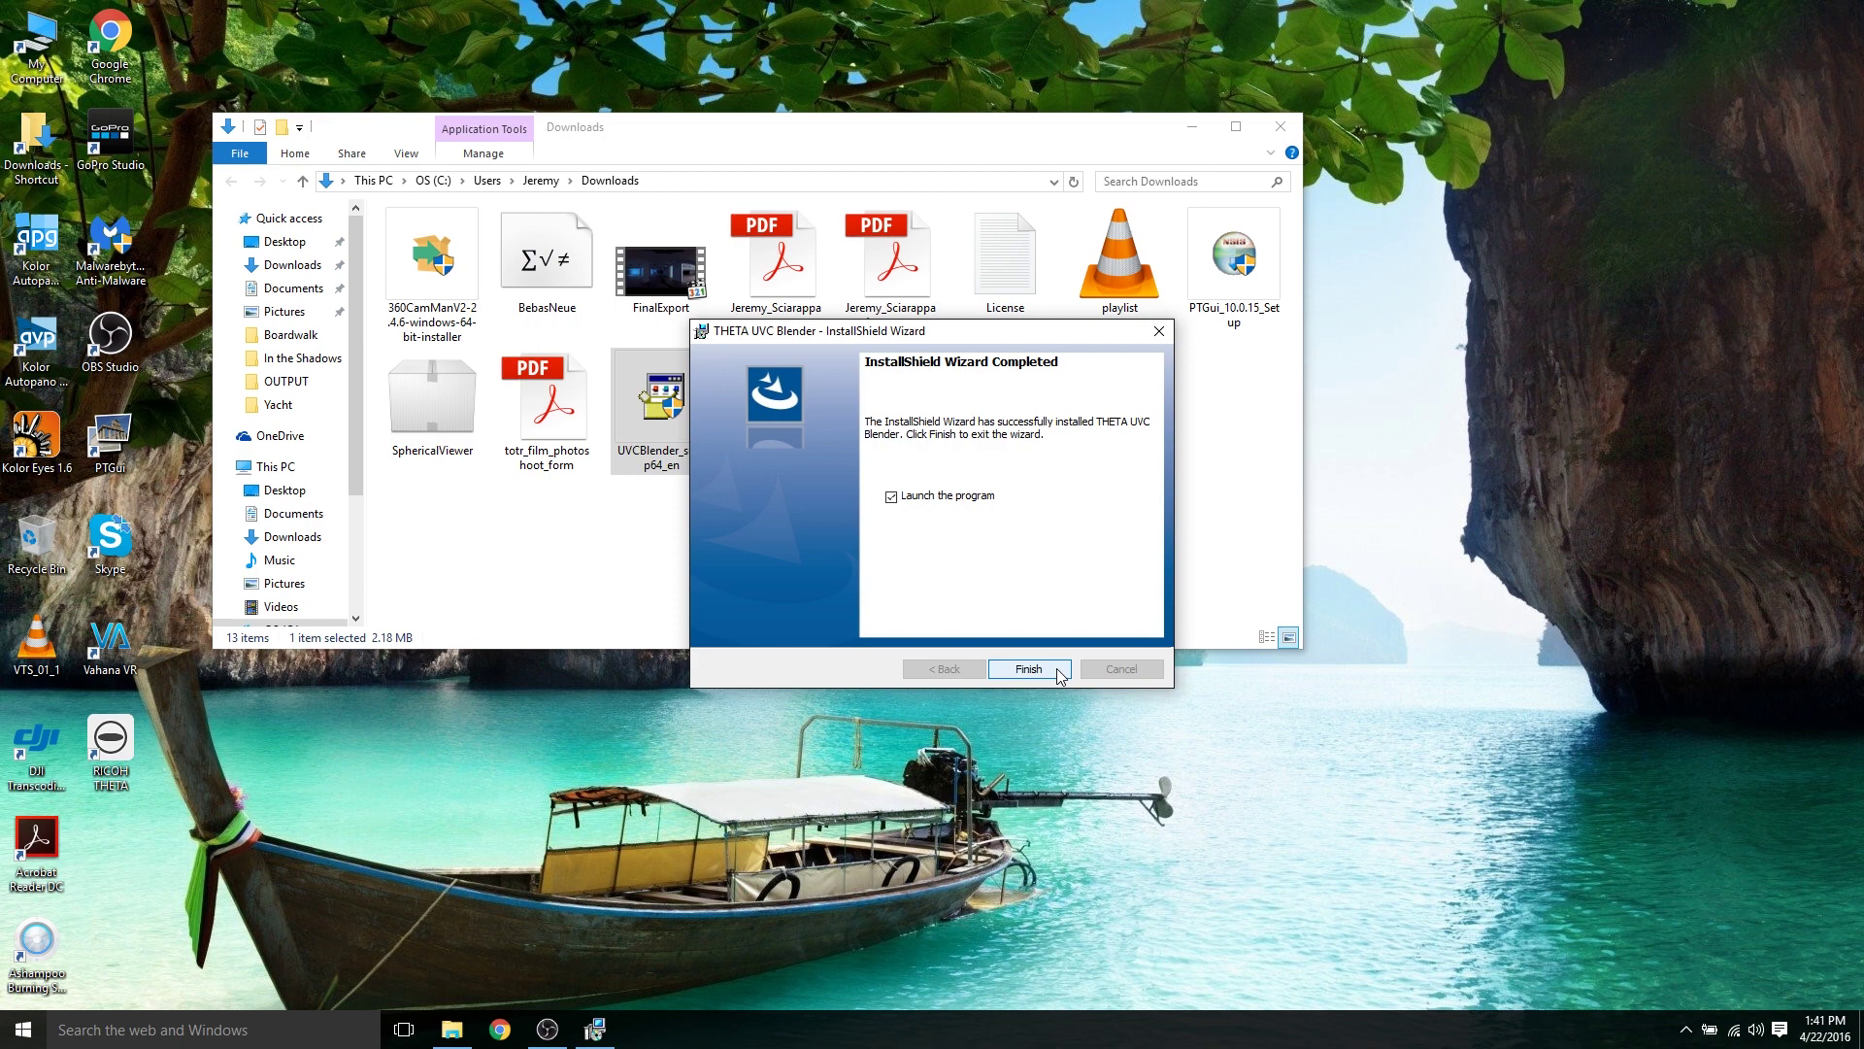
click(1058, 670)
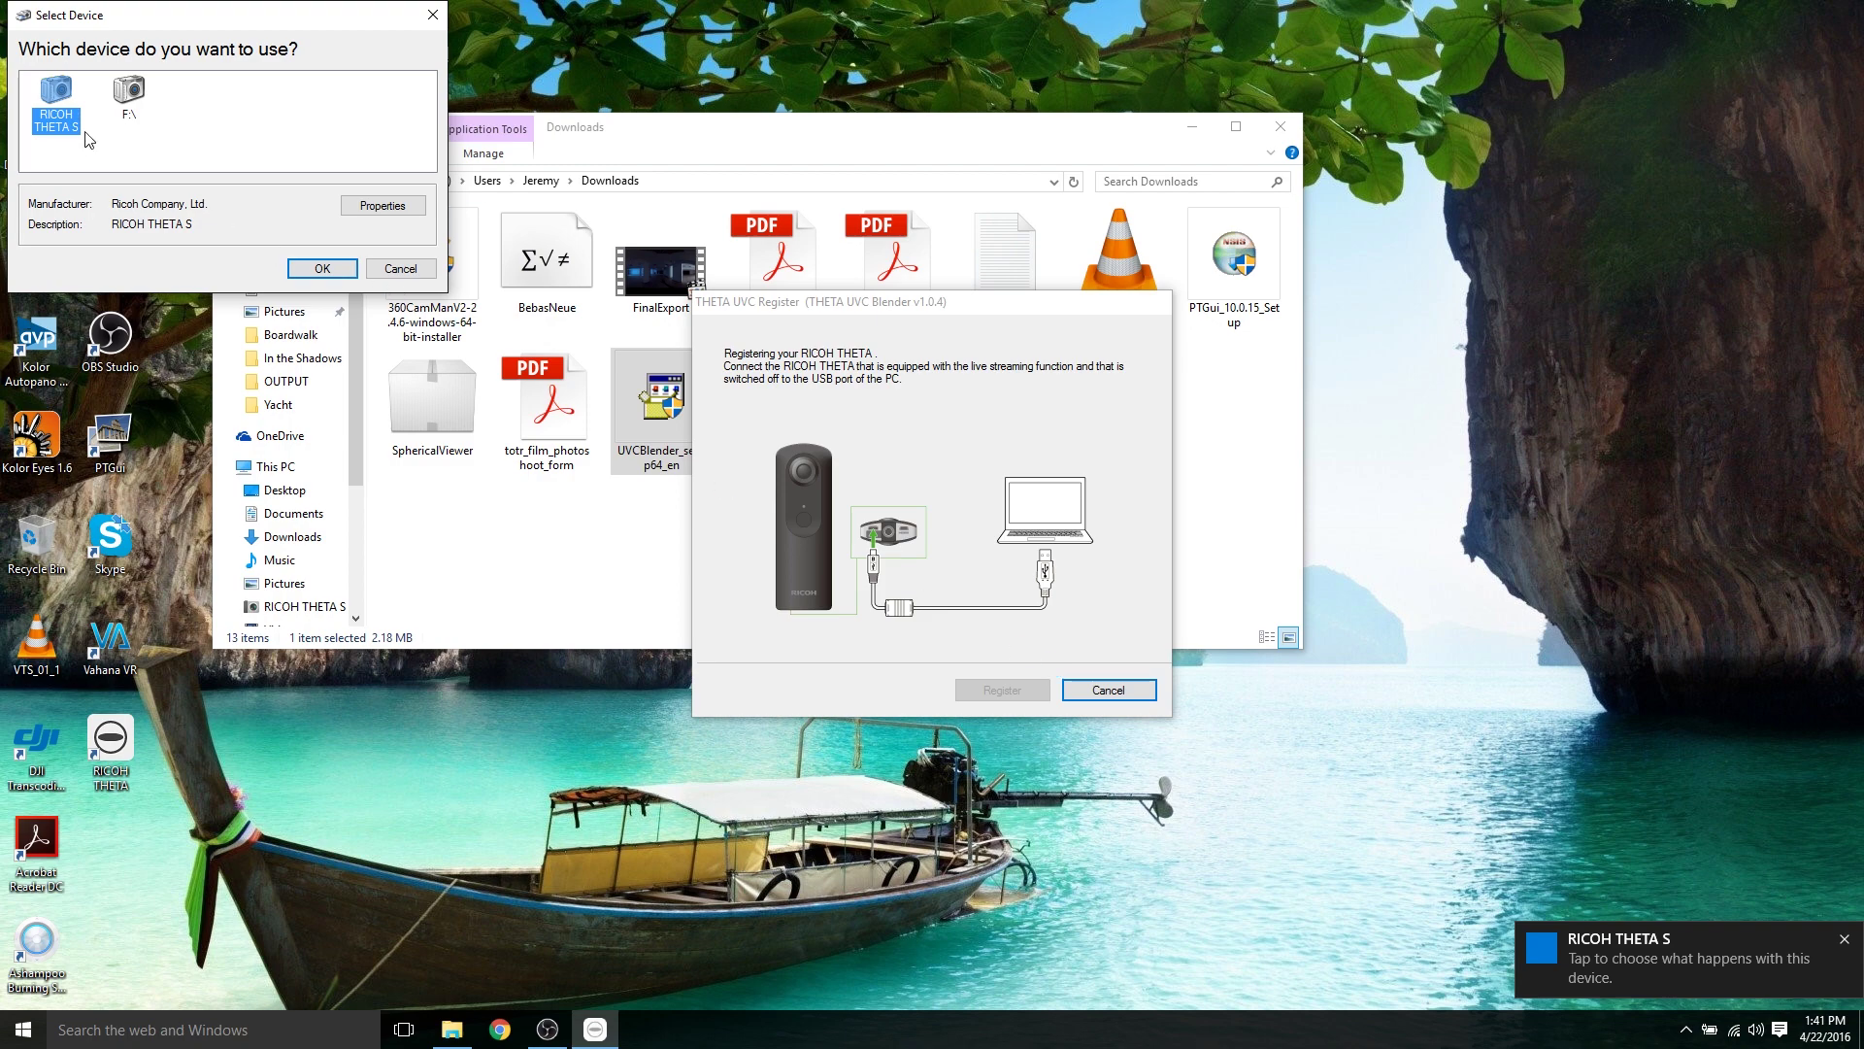
Step: Choose RICOH THETA S as the device and register it in THETA UVC Register
click(322, 271)
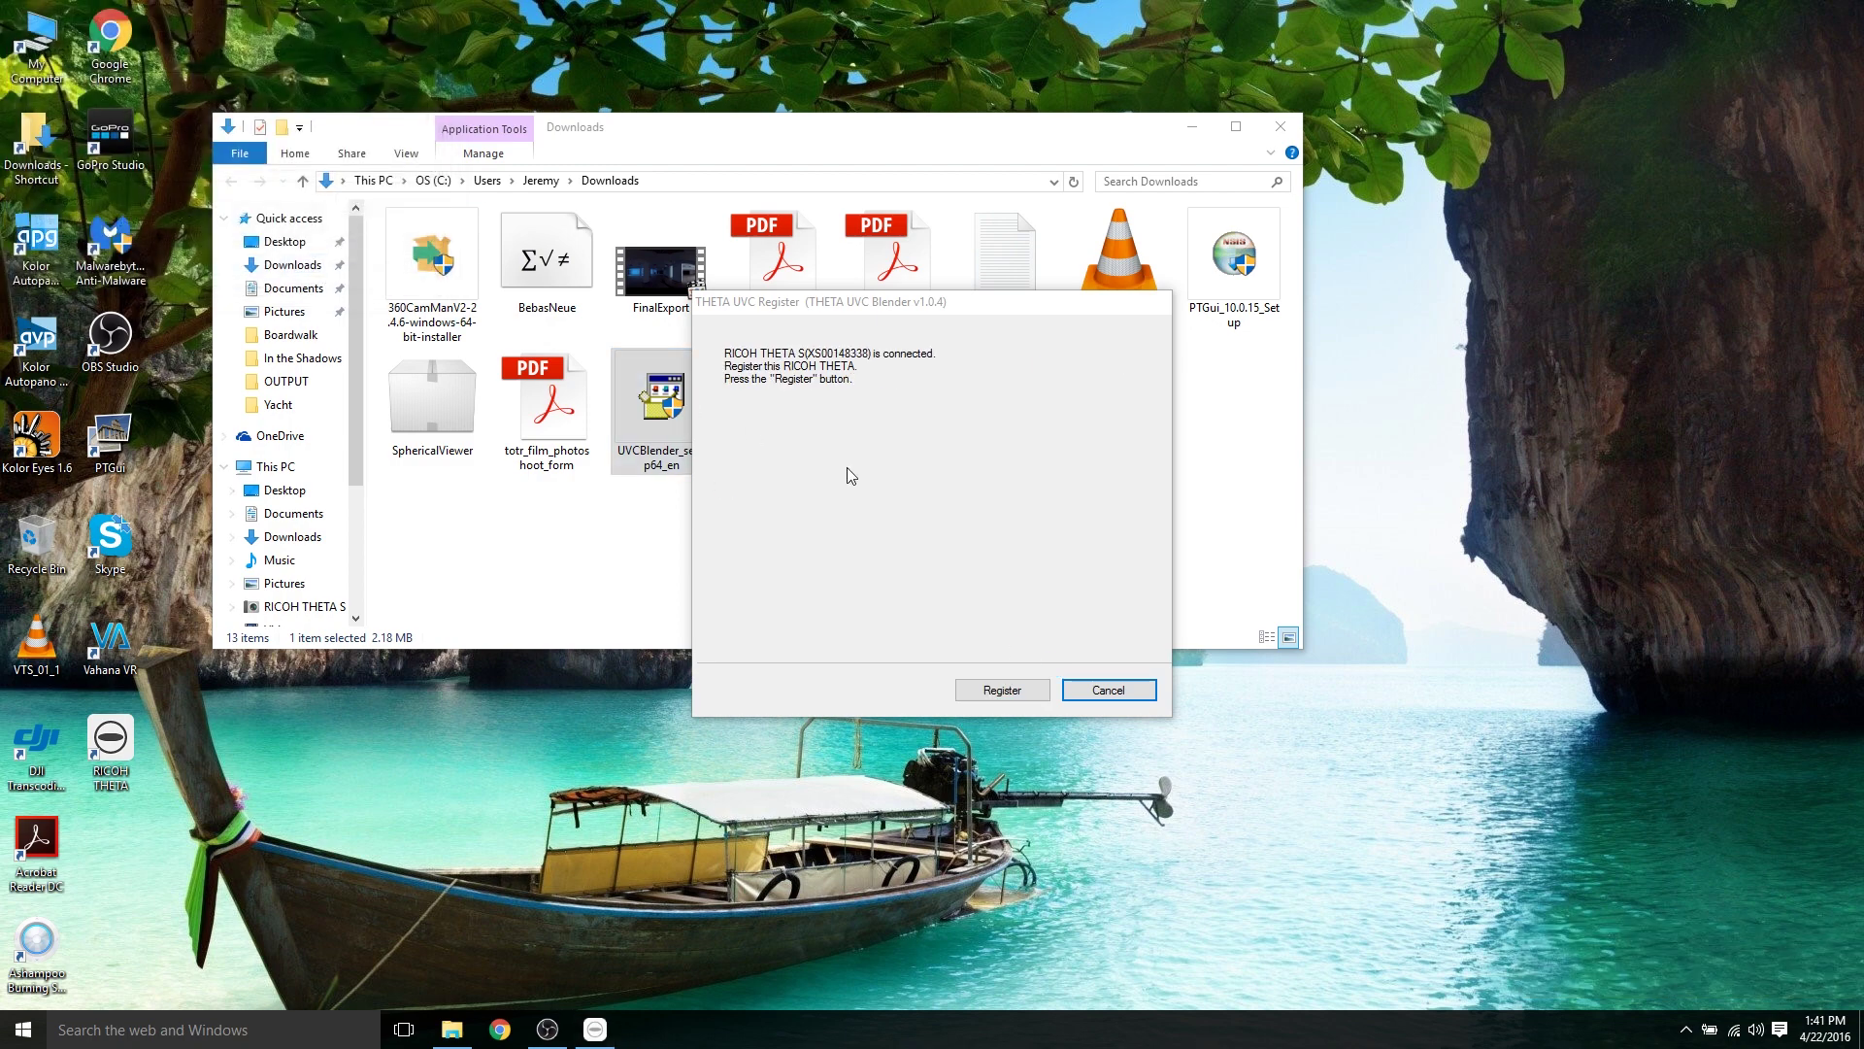
click(989, 690)
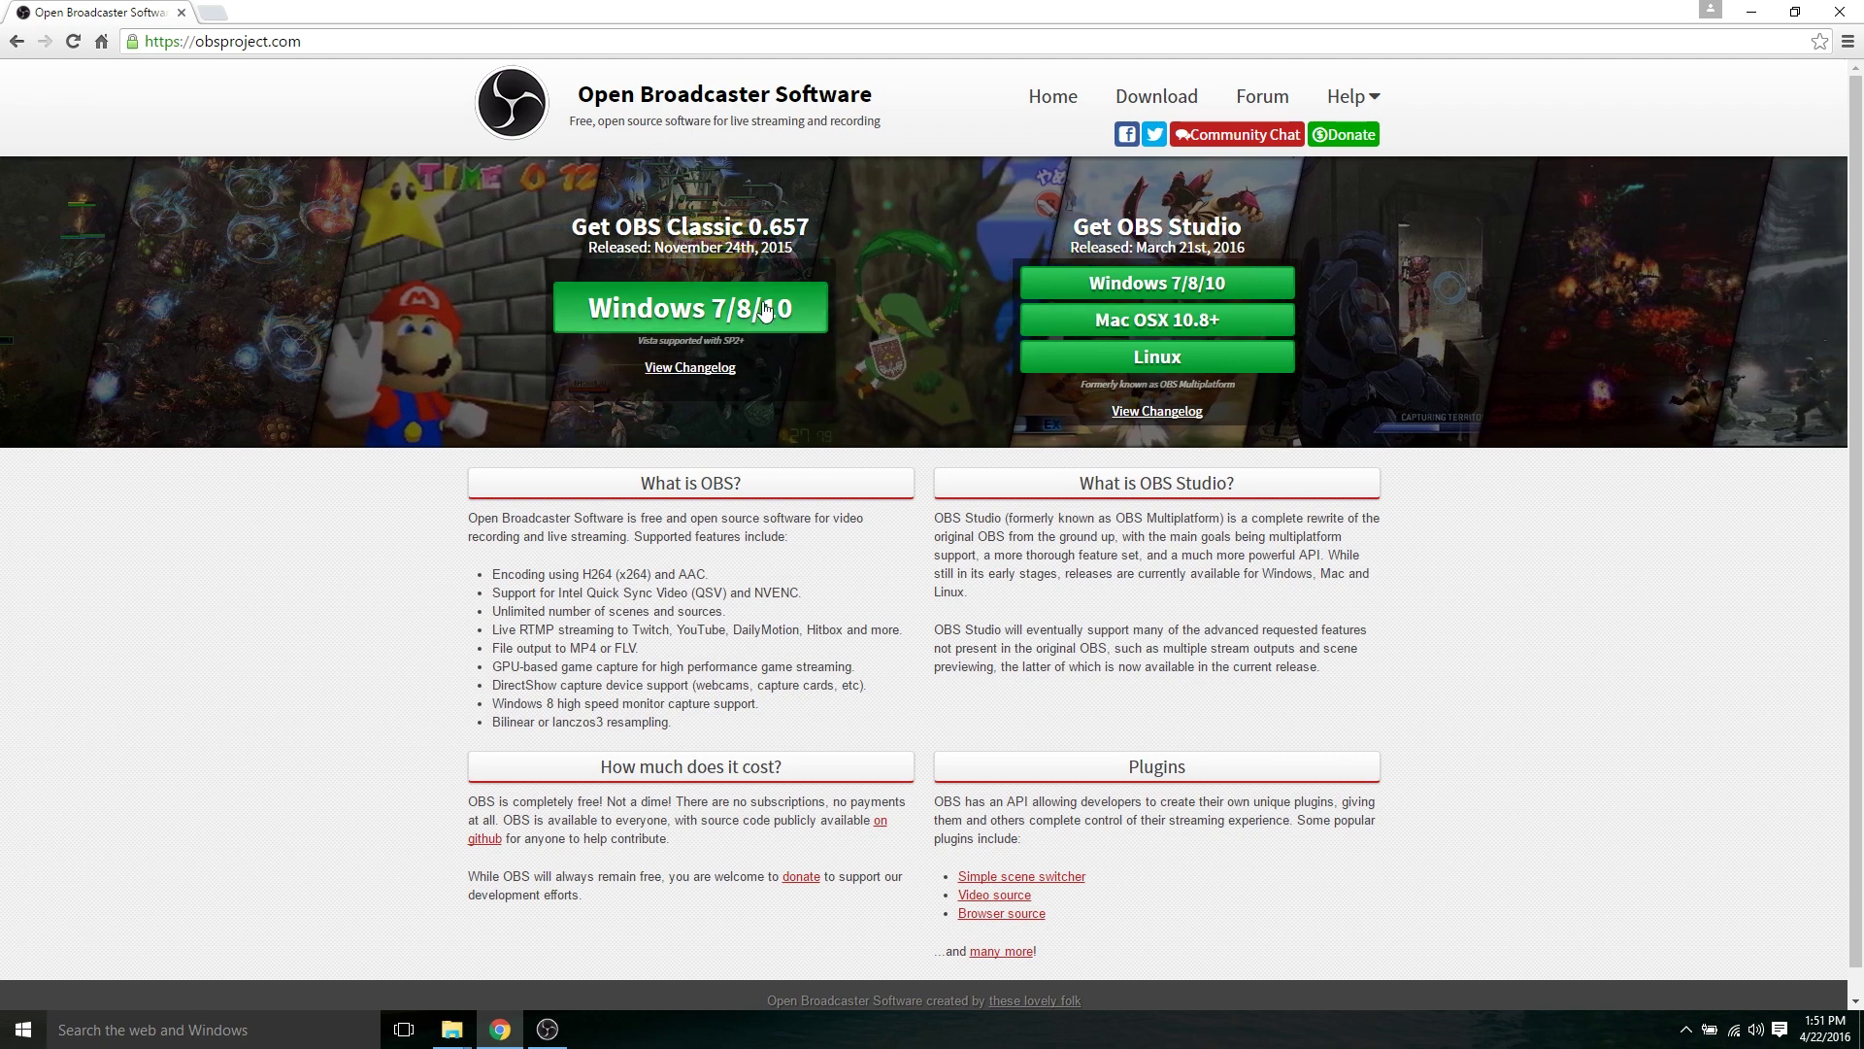
Step: Download OBS Studio with the Windows 7/8/10 button on obsproject.com
click(1187, 289)
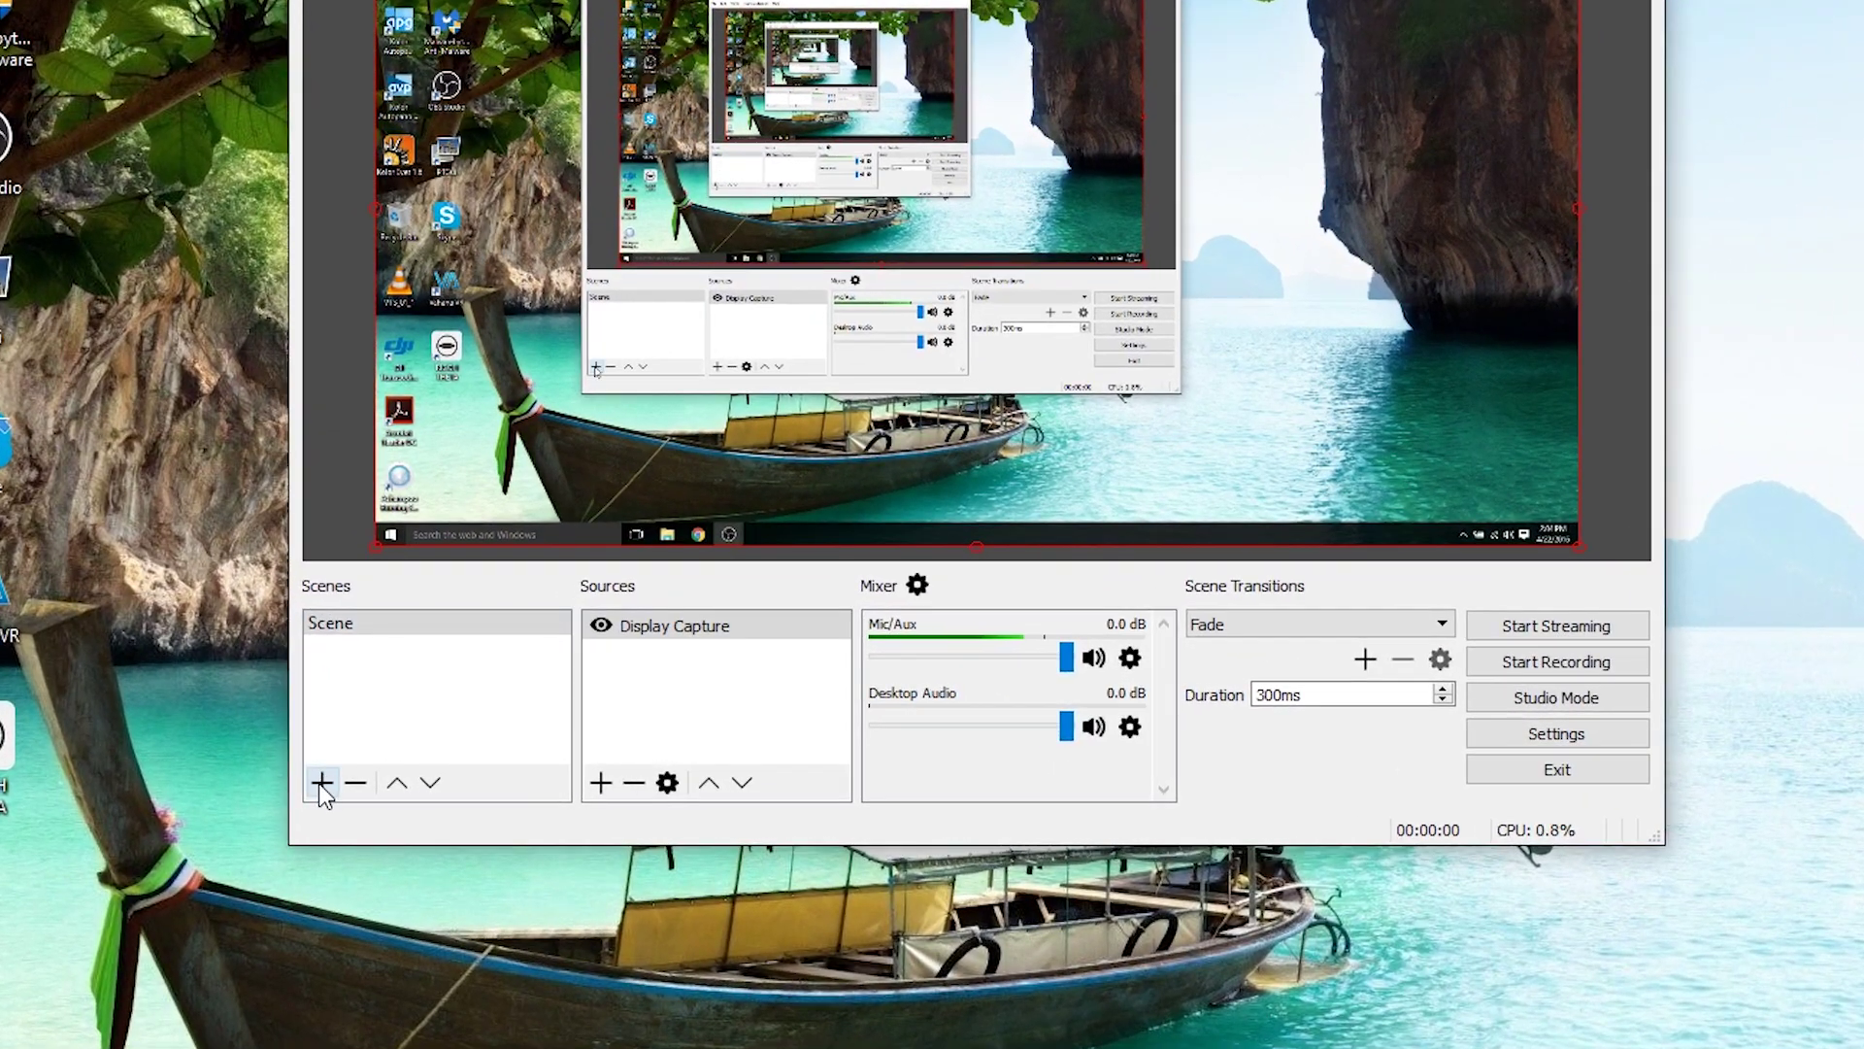
Step: Add a scene named '360 Live stream' next to the default Scene
click(328, 779)
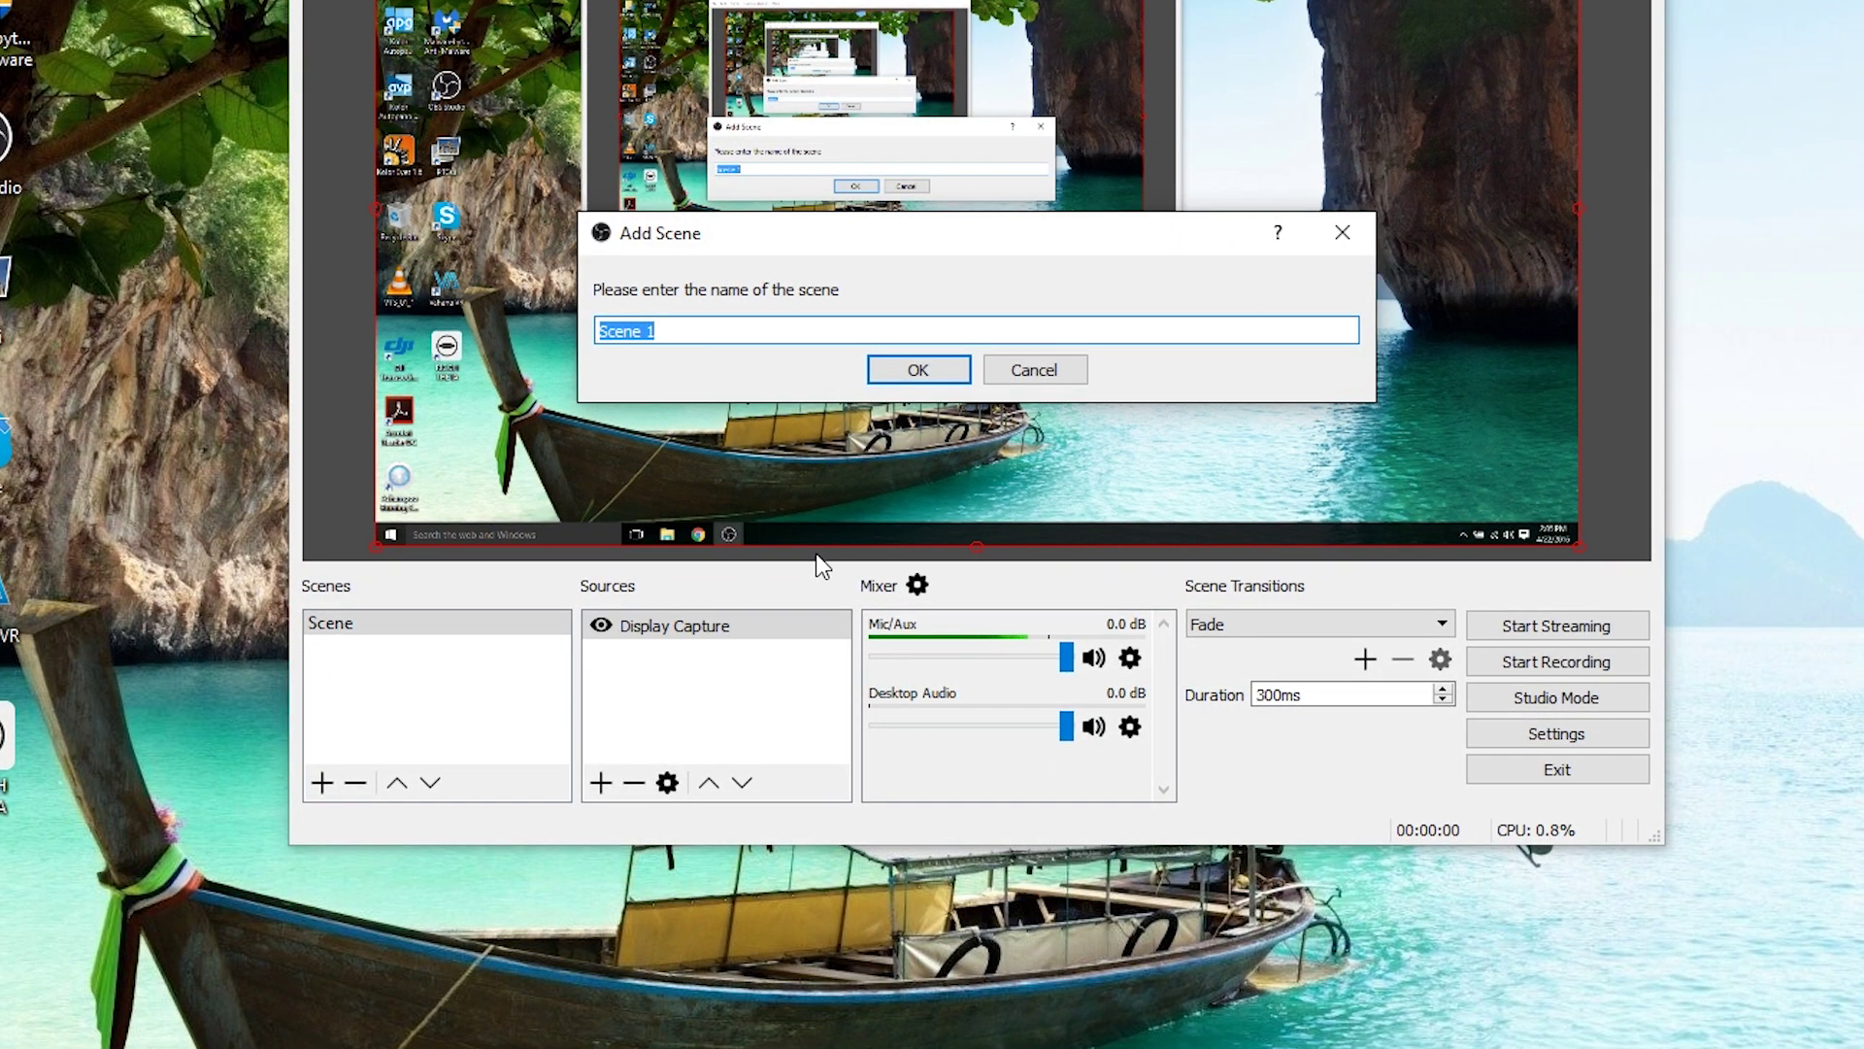
text(360 Liv)
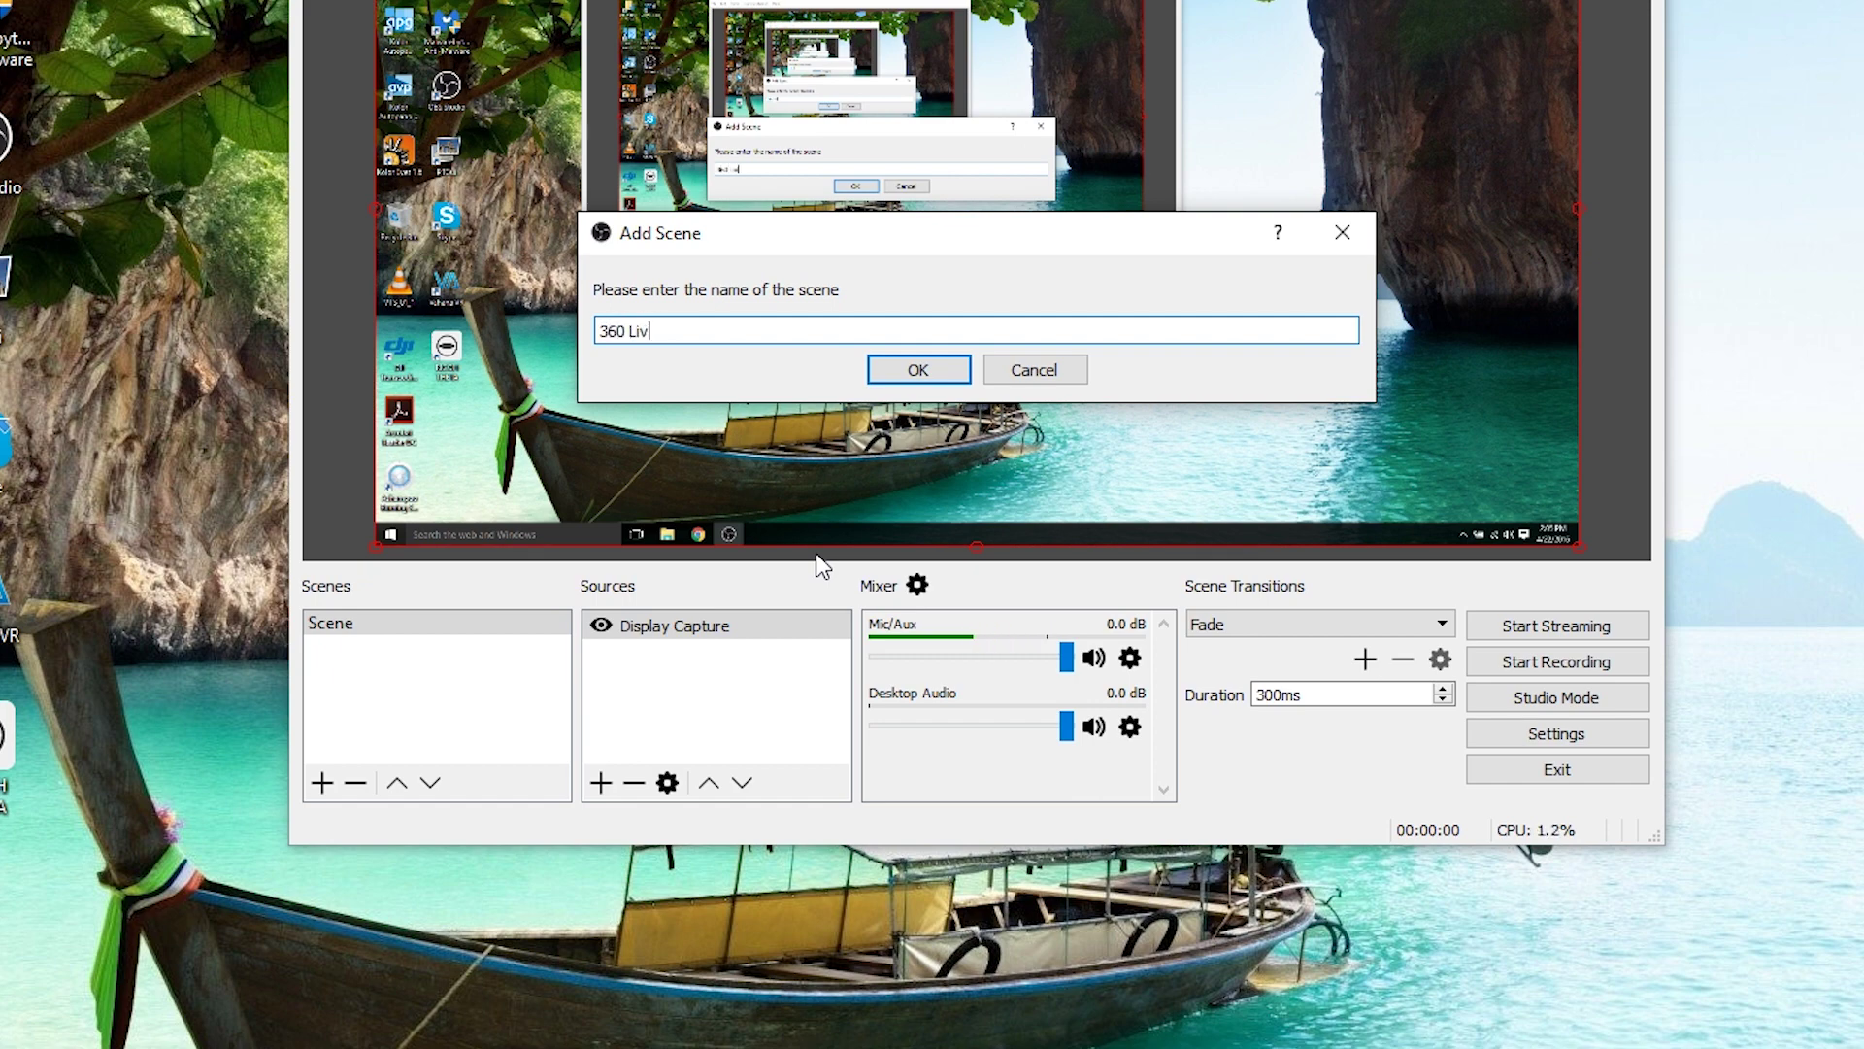
text(e stream)
key(Return)
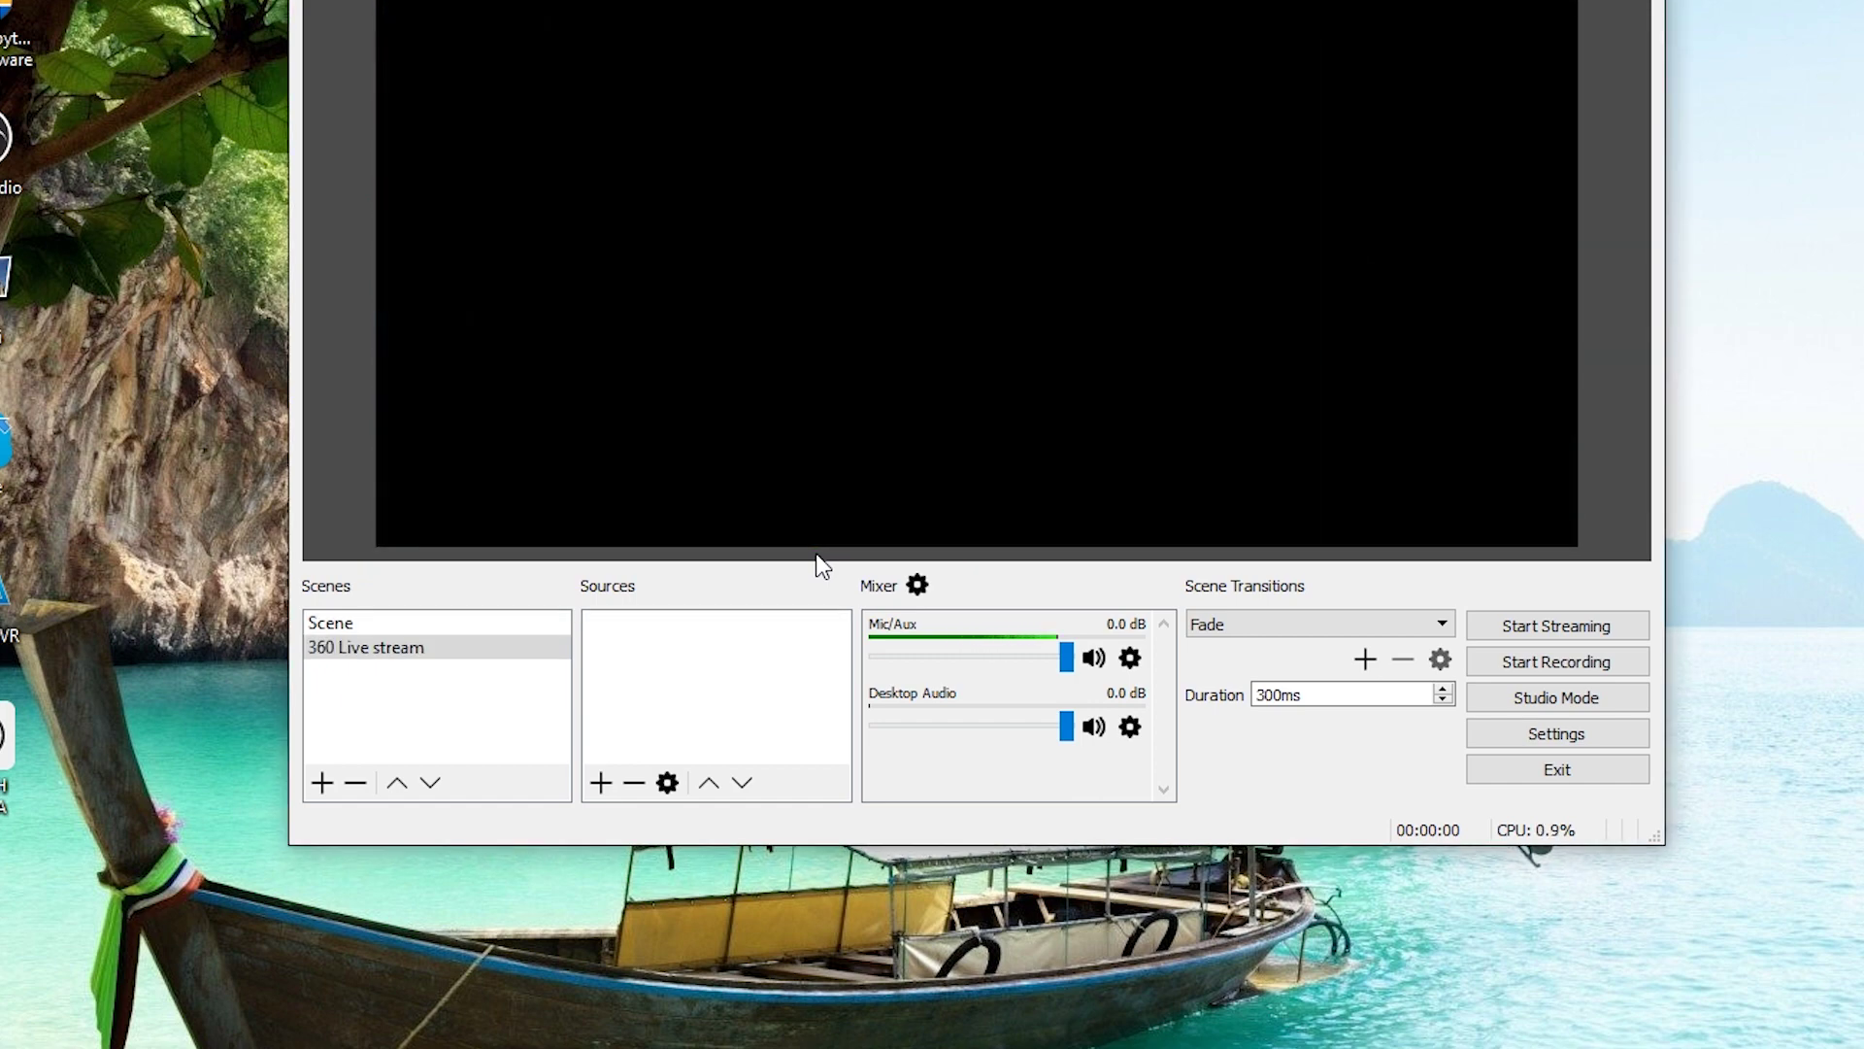
Step: Add a Video Capture Device source named 'Theta S' using THETA UVC Blender as its device
click(602, 782)
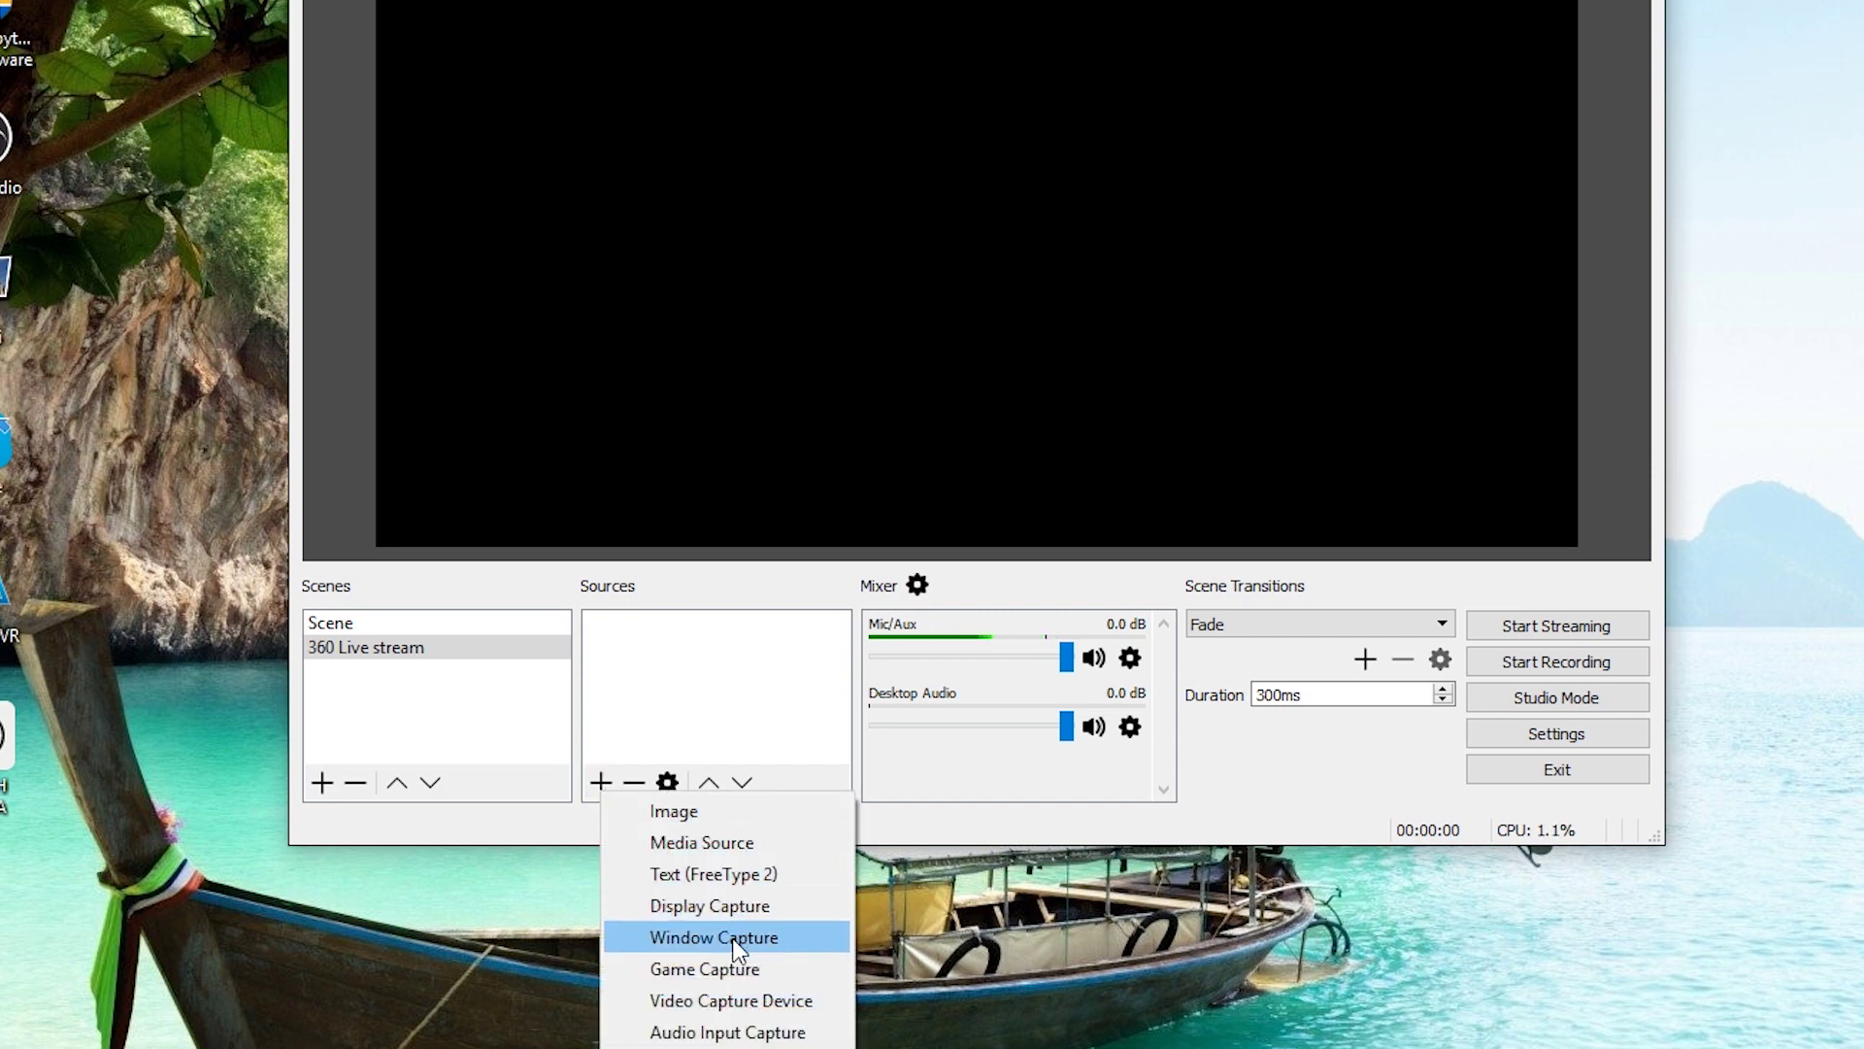
click(730, 1000)
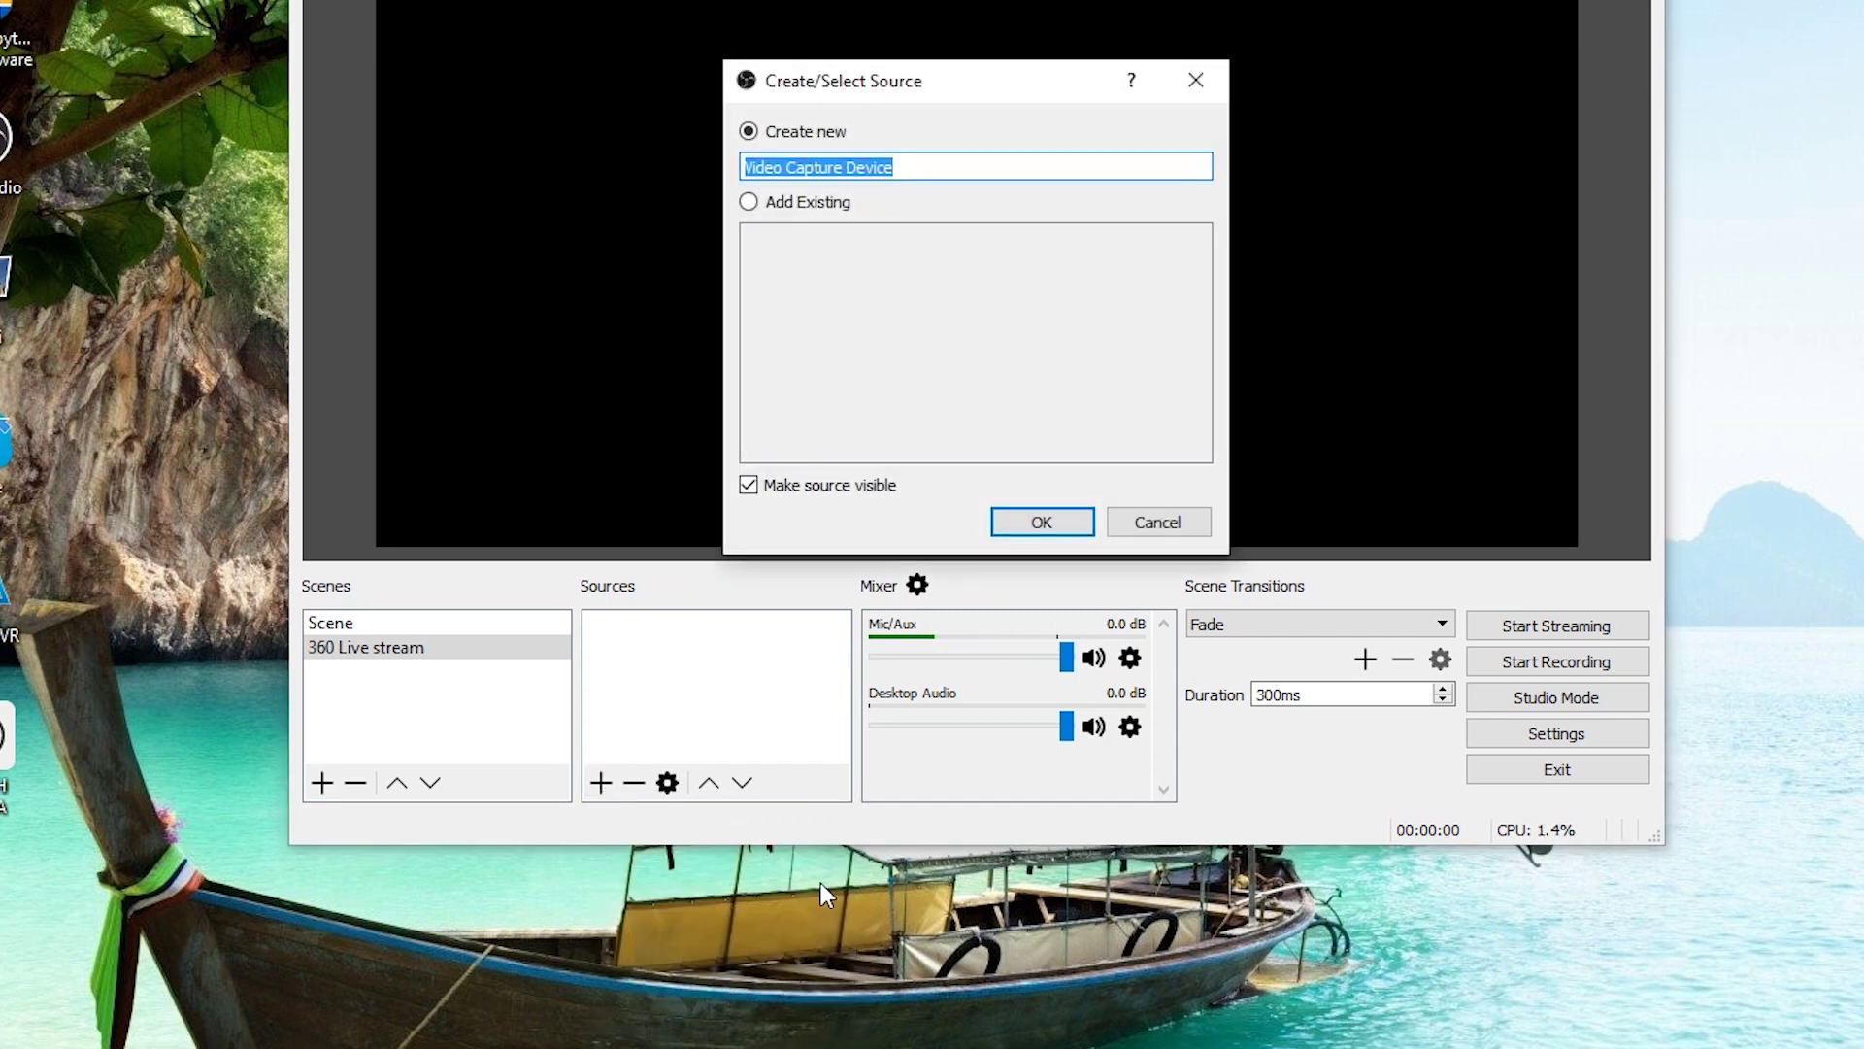
text(Theta S)
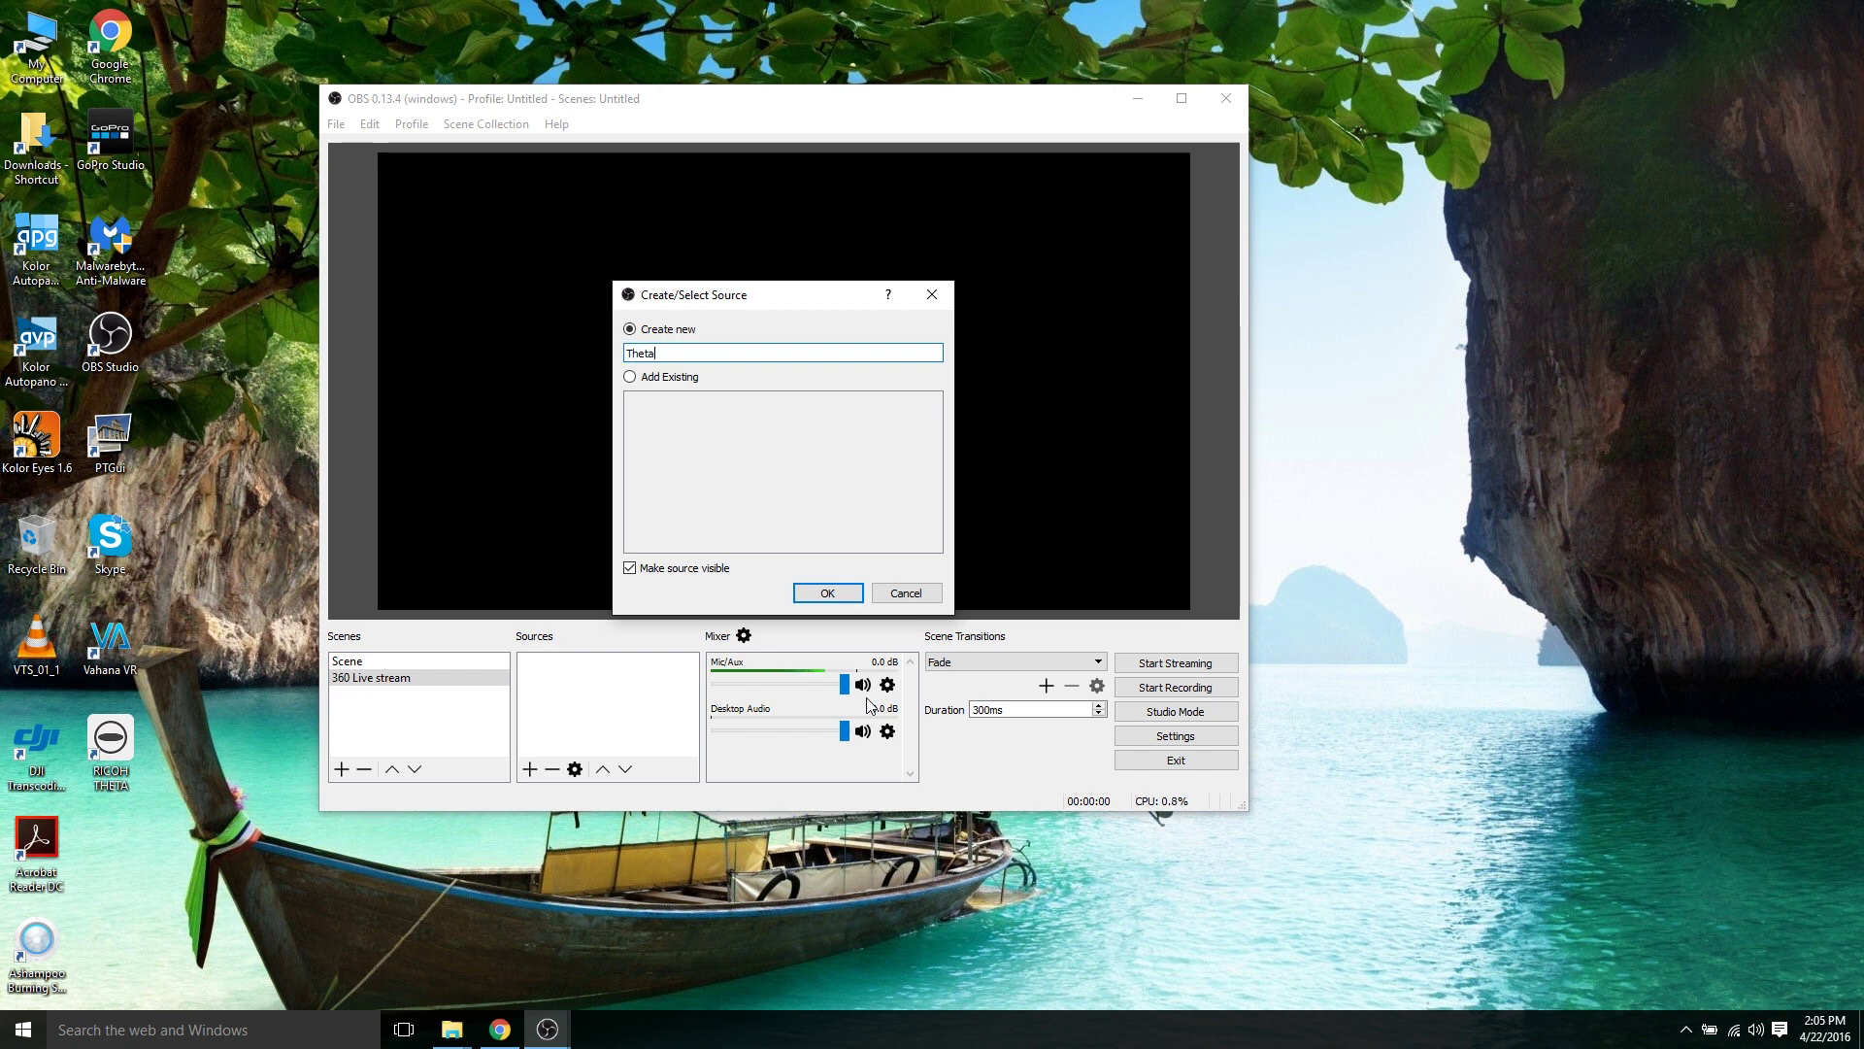
click(830, 593)
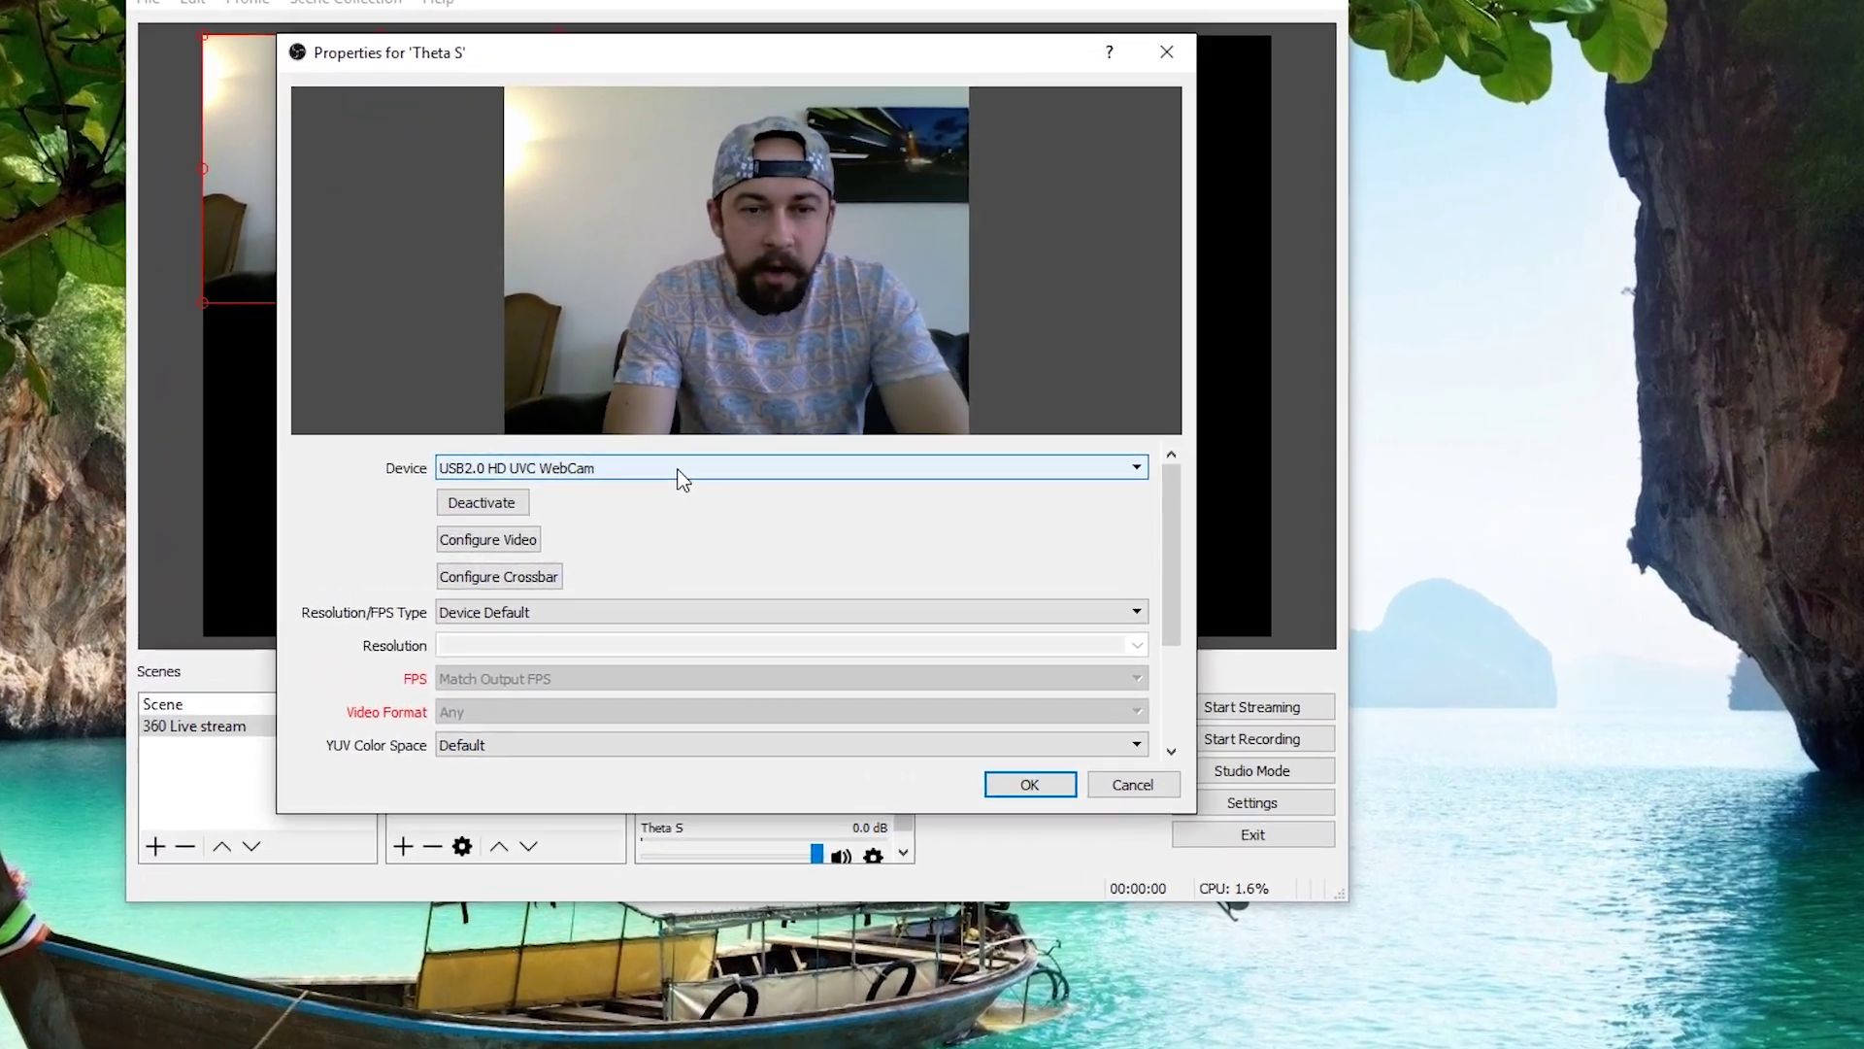
click(701, 473)
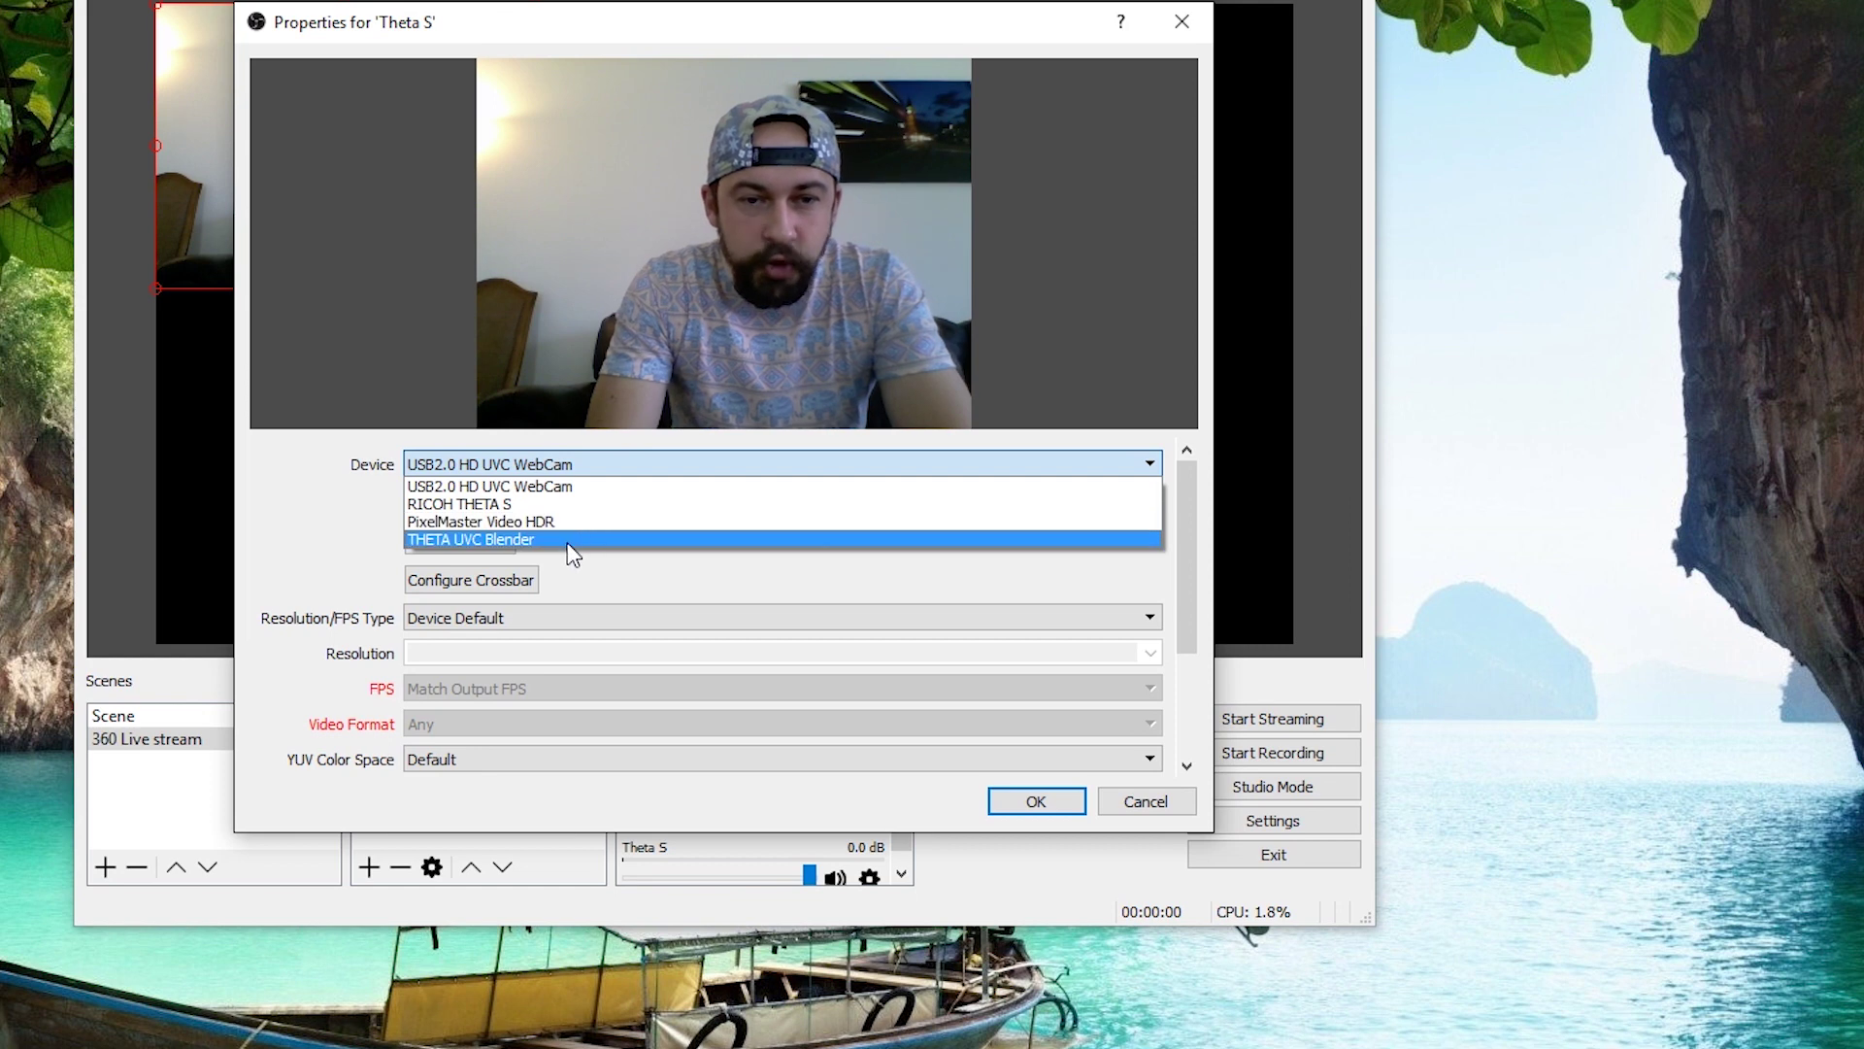
click(500, 538)
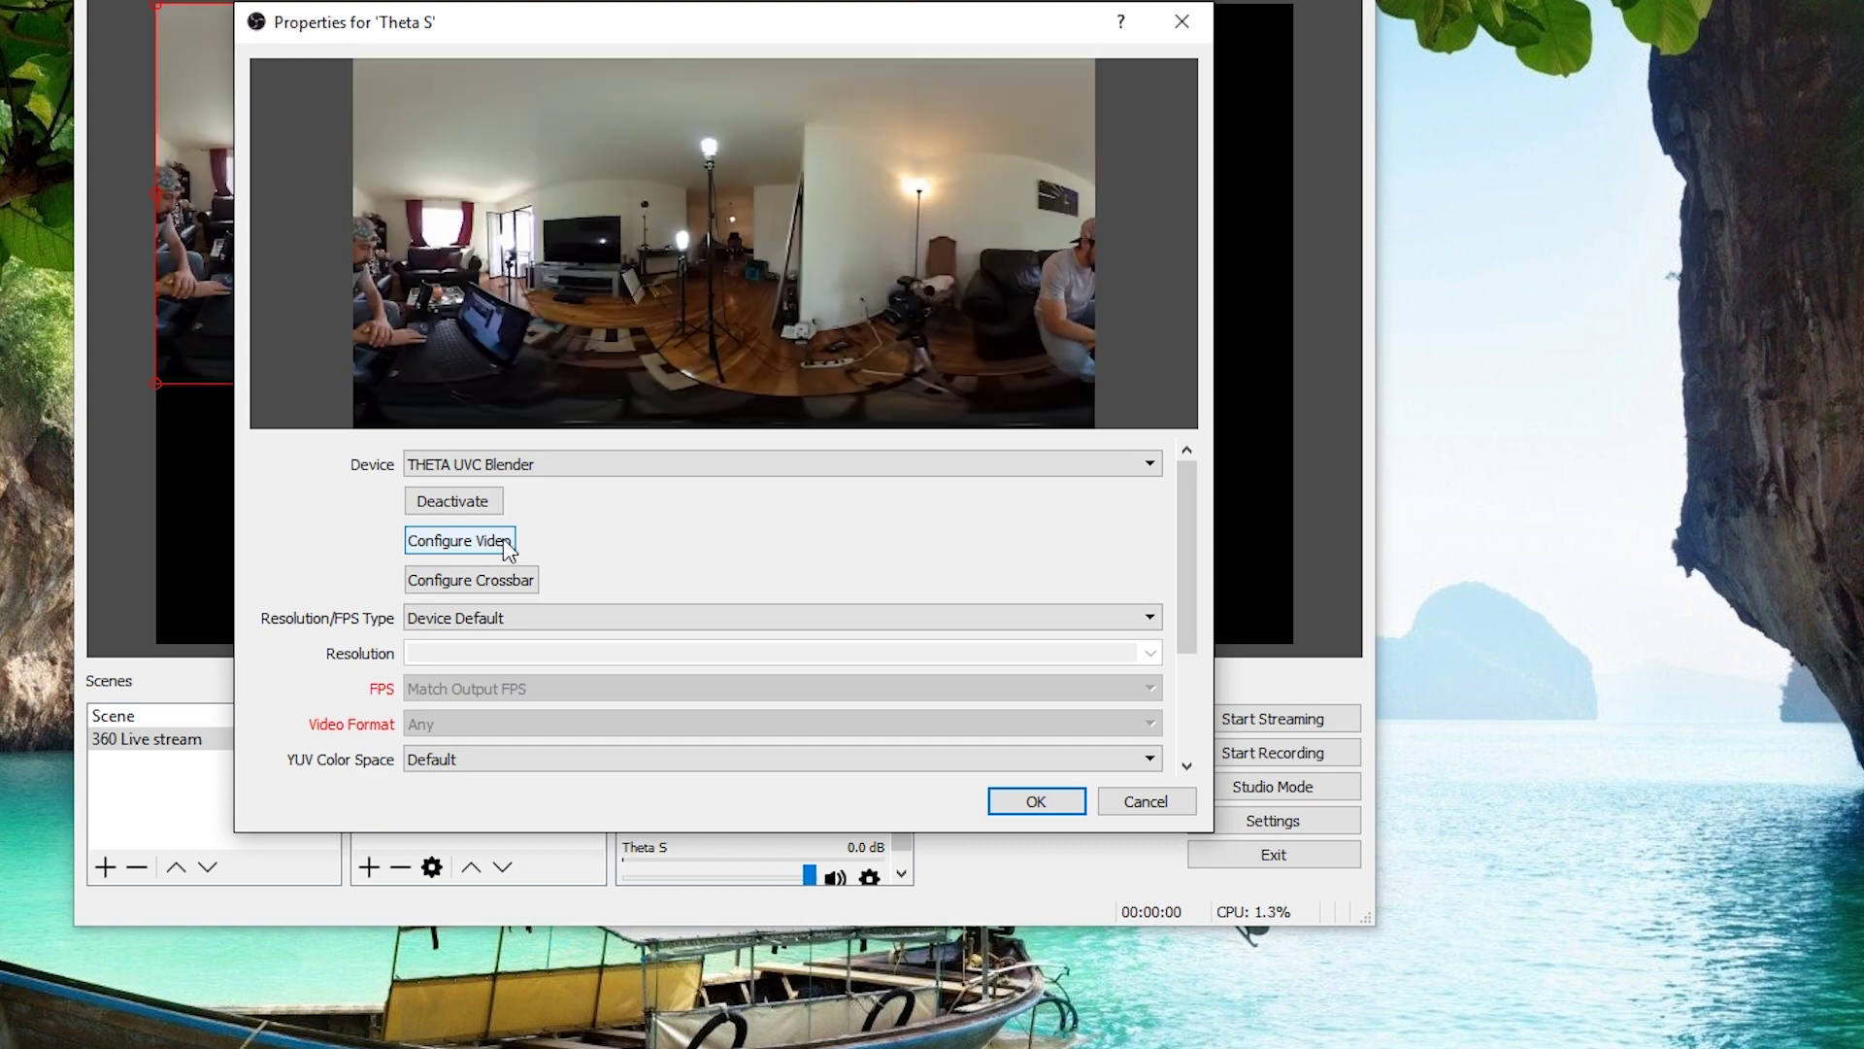
click(1066, 805)
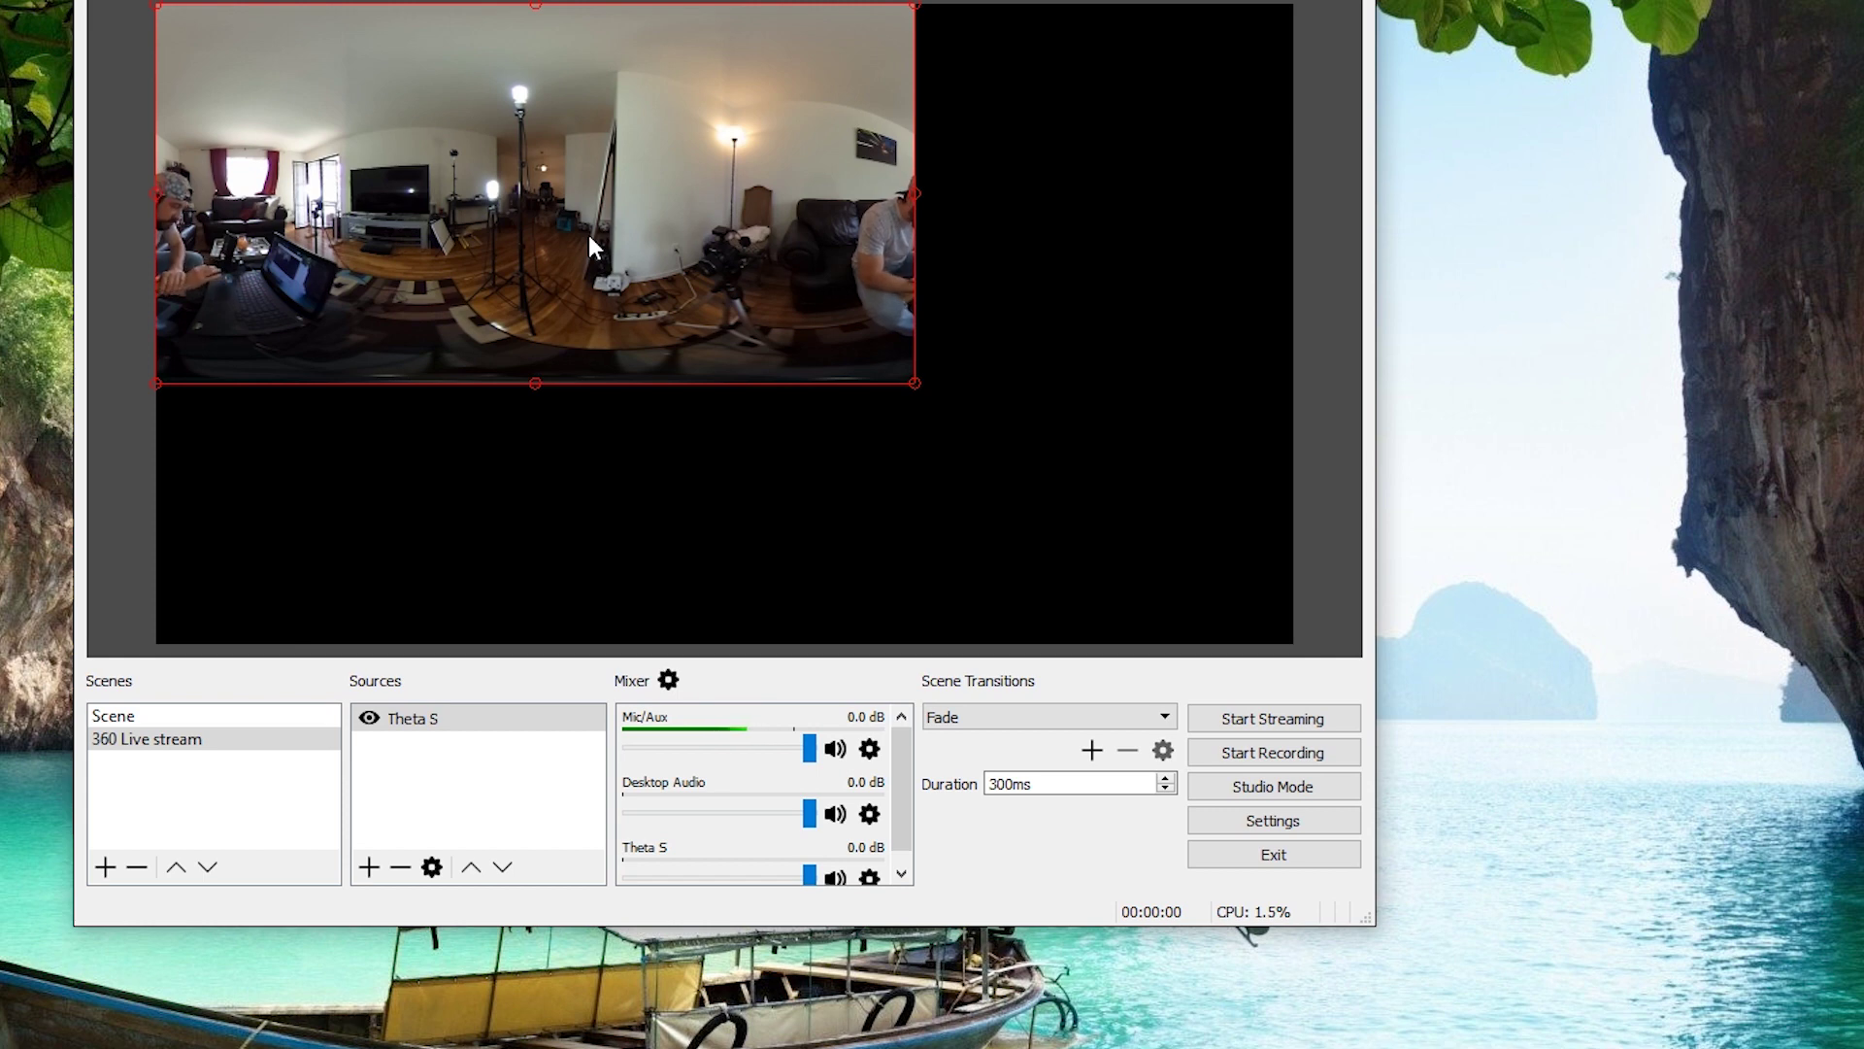
Step: Enlarge the Theta S image and apply Transform > Stretch to screen so it fills the canvas
drag(916, 384, 1287, 553)
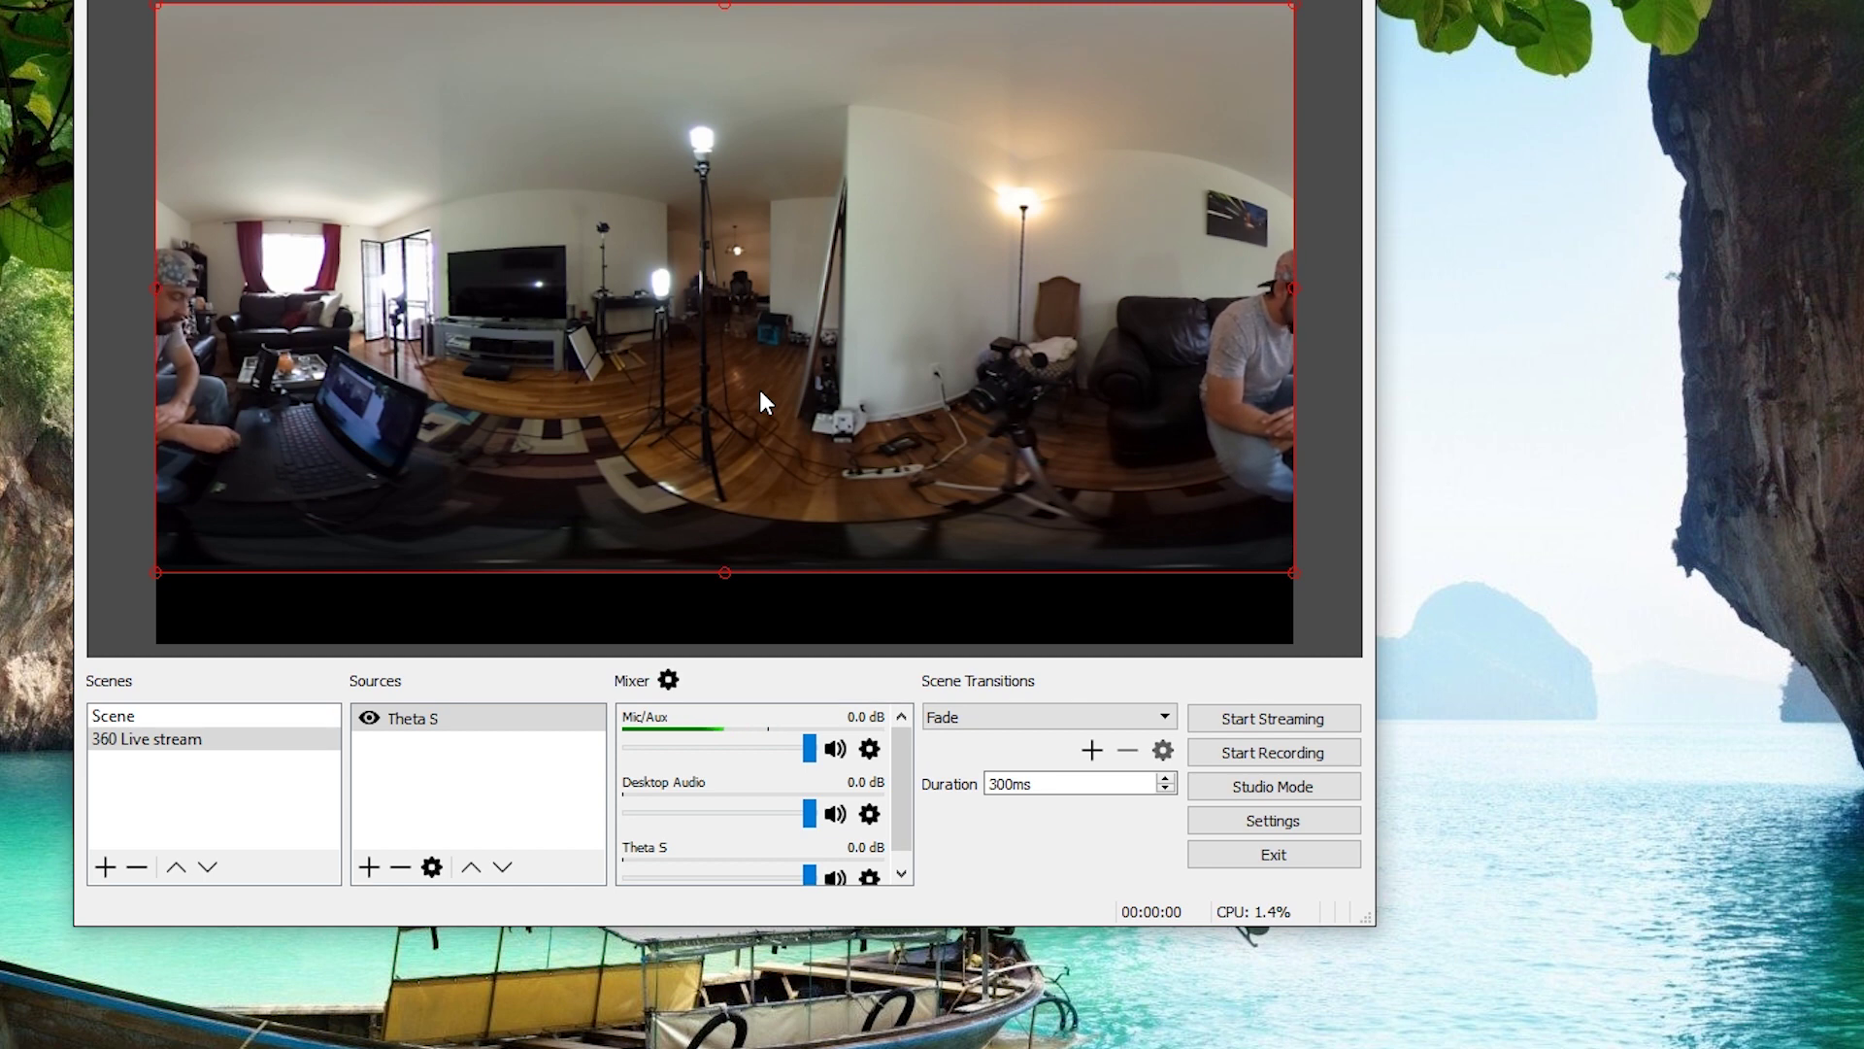
right_click(759, 397)
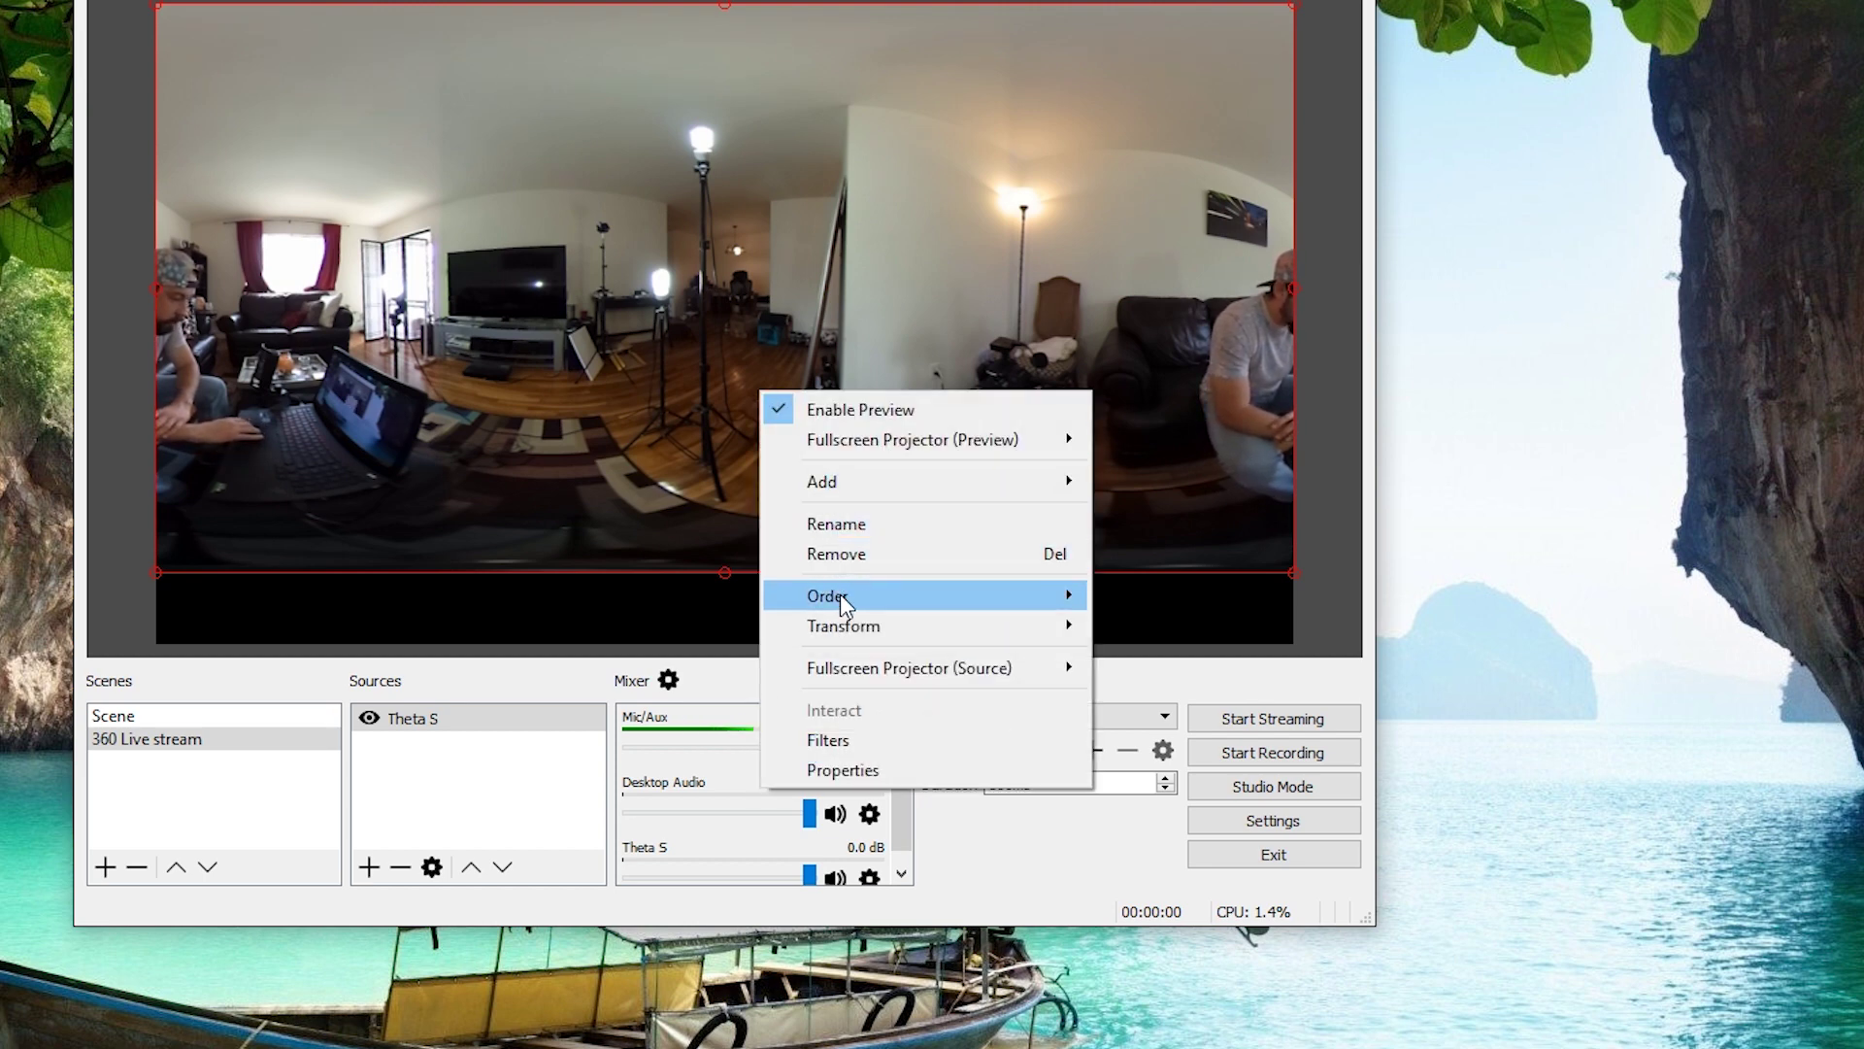
mouse_move(831, 618)
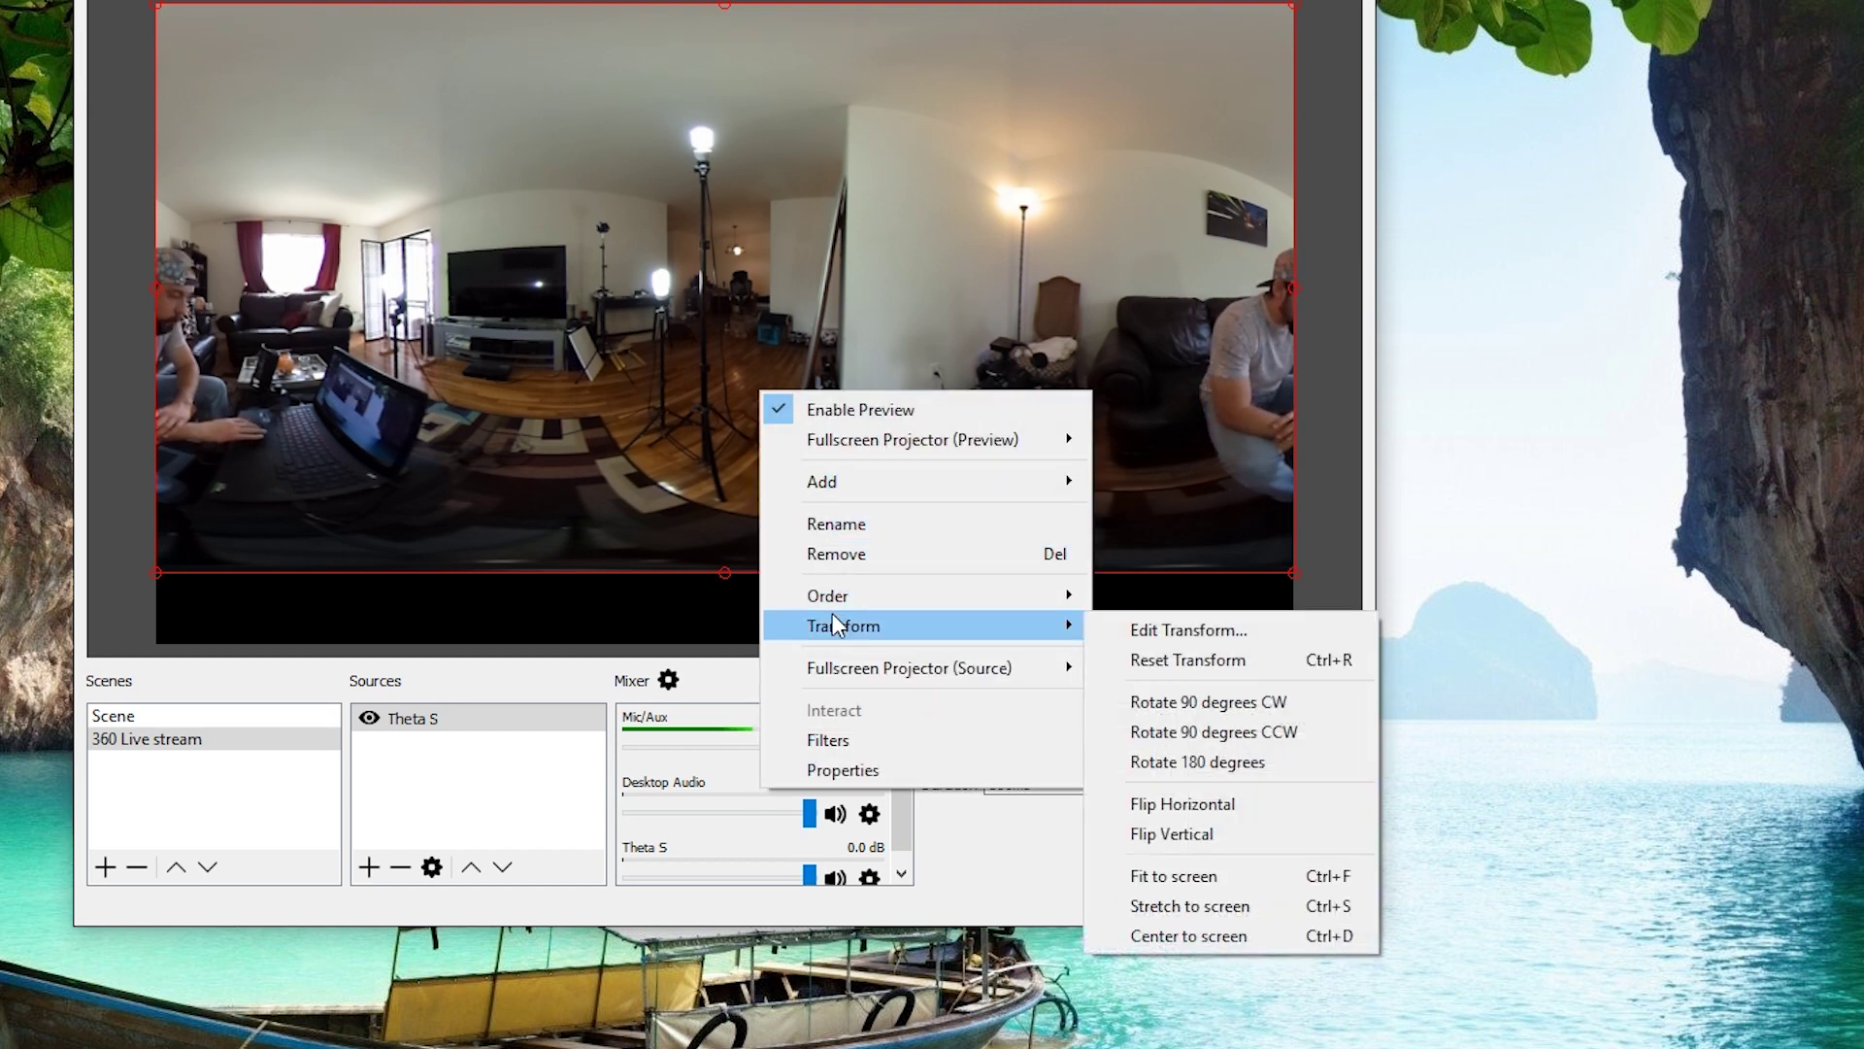
click(1216, 911)
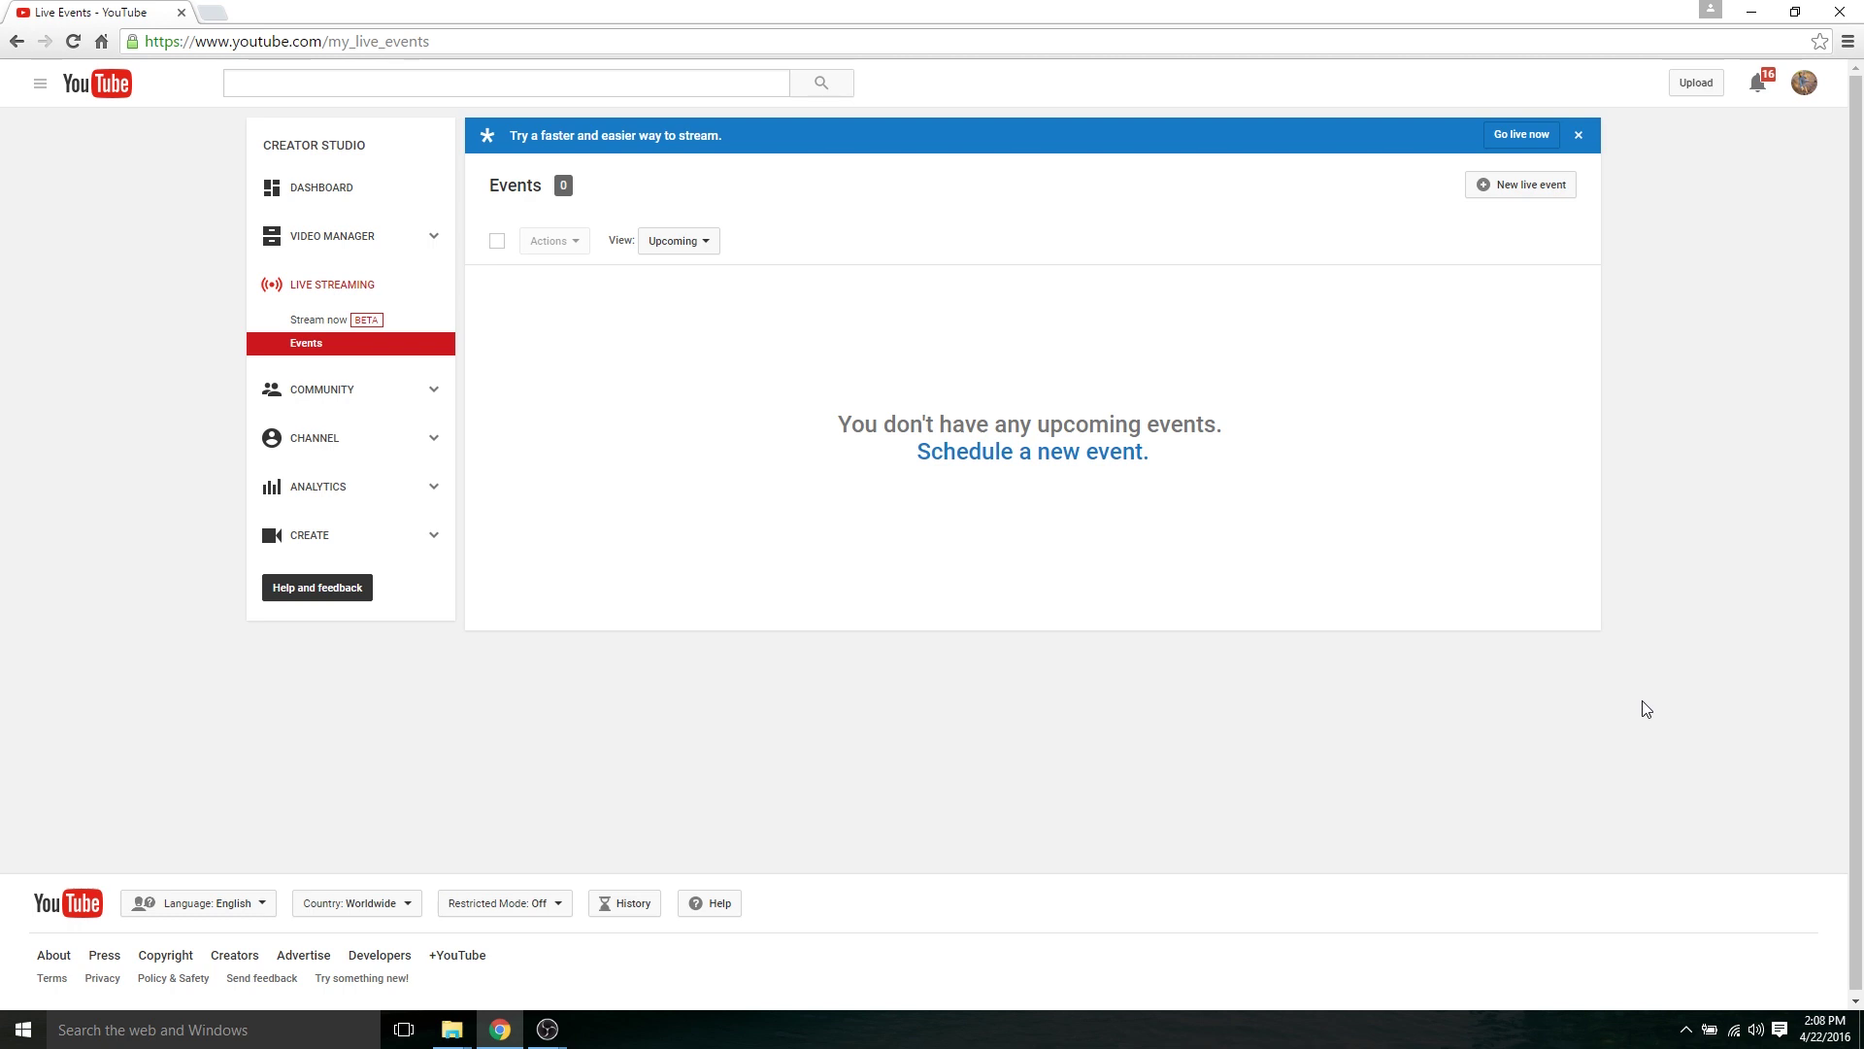
Step: Start a new live event and check 'This live stream is 360°' in Advanced settings
click(1542, 190)
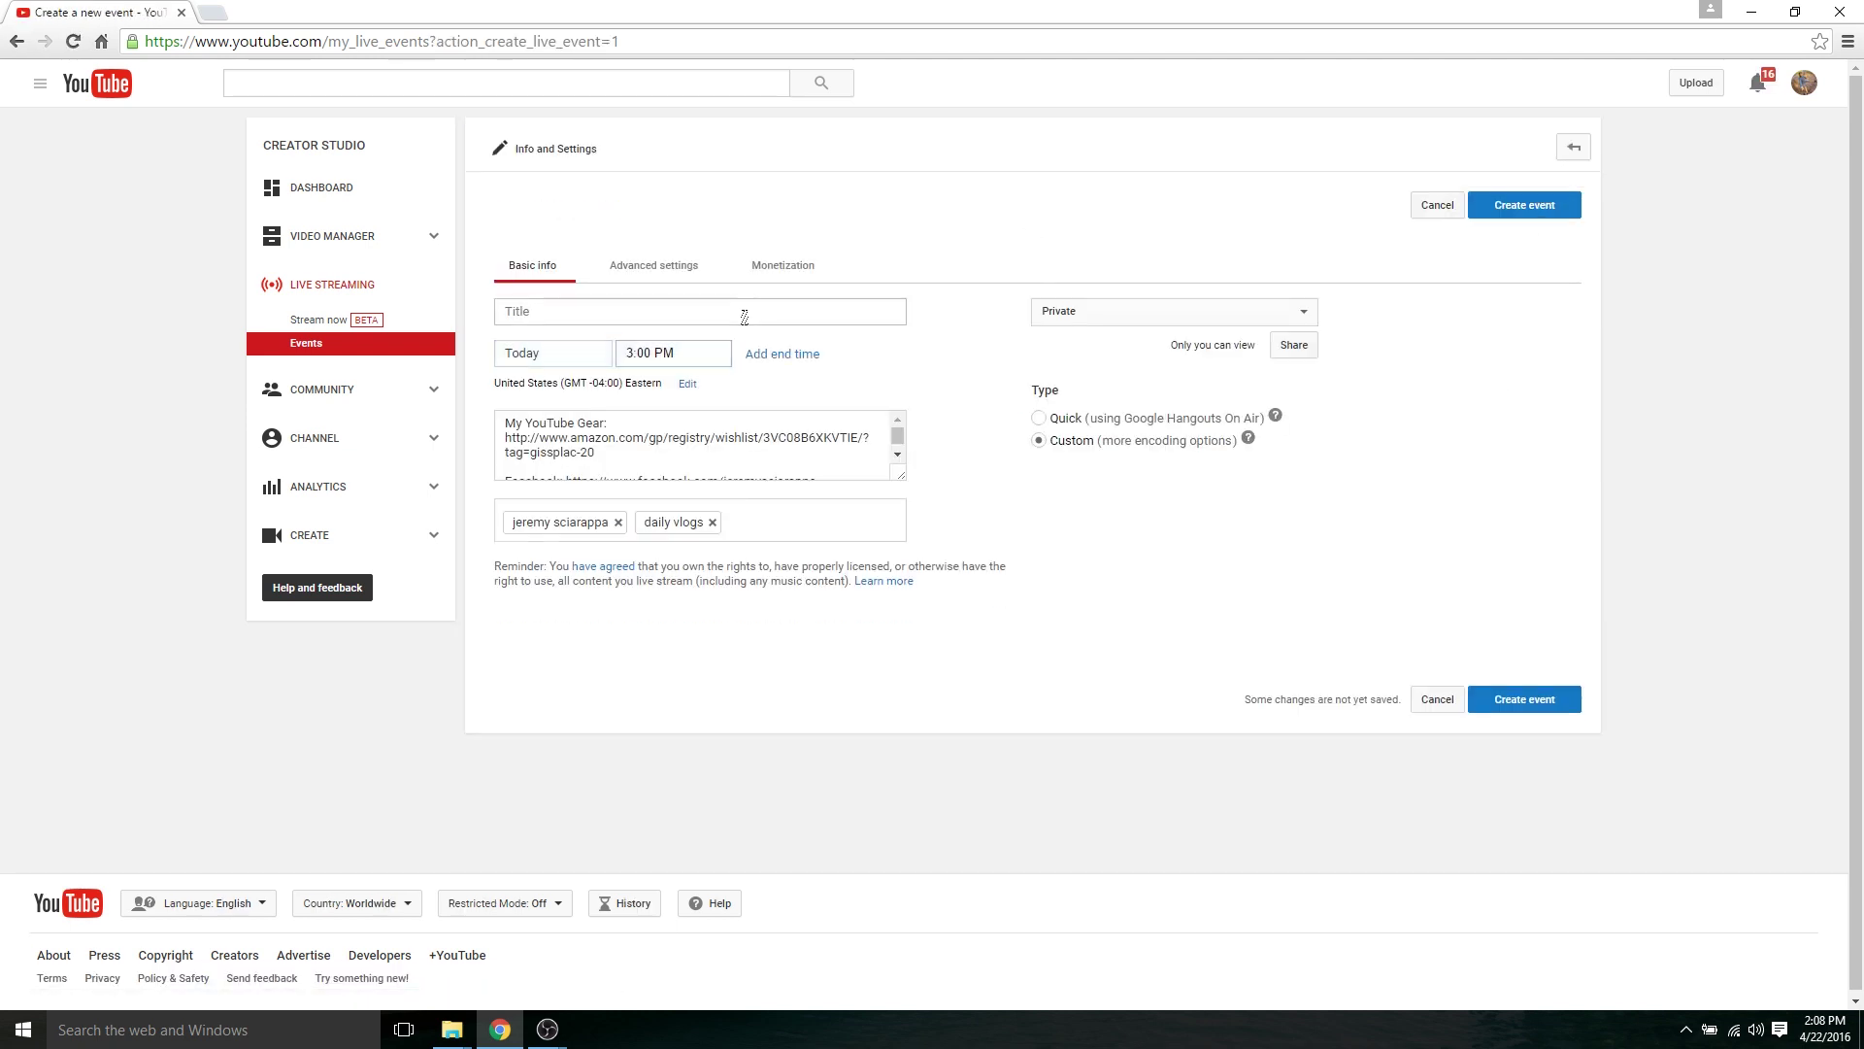
click(730, 315)
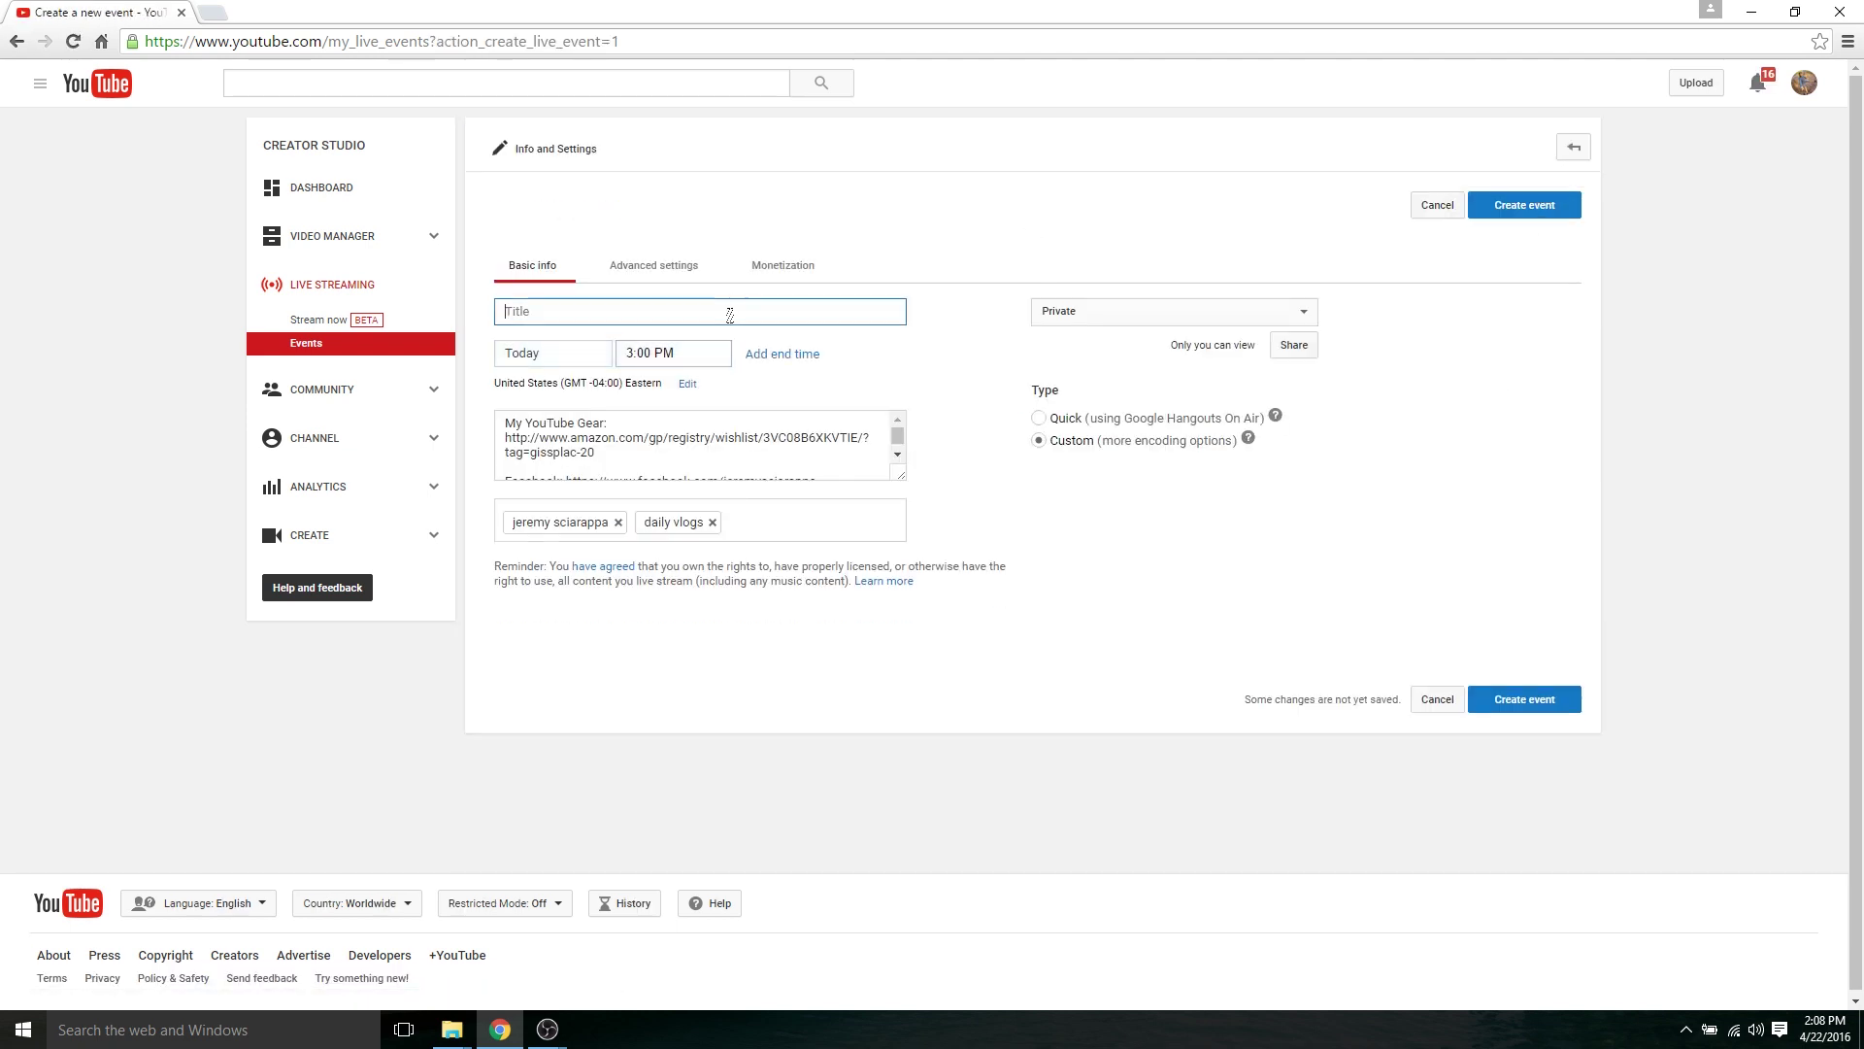
click(641, 276)
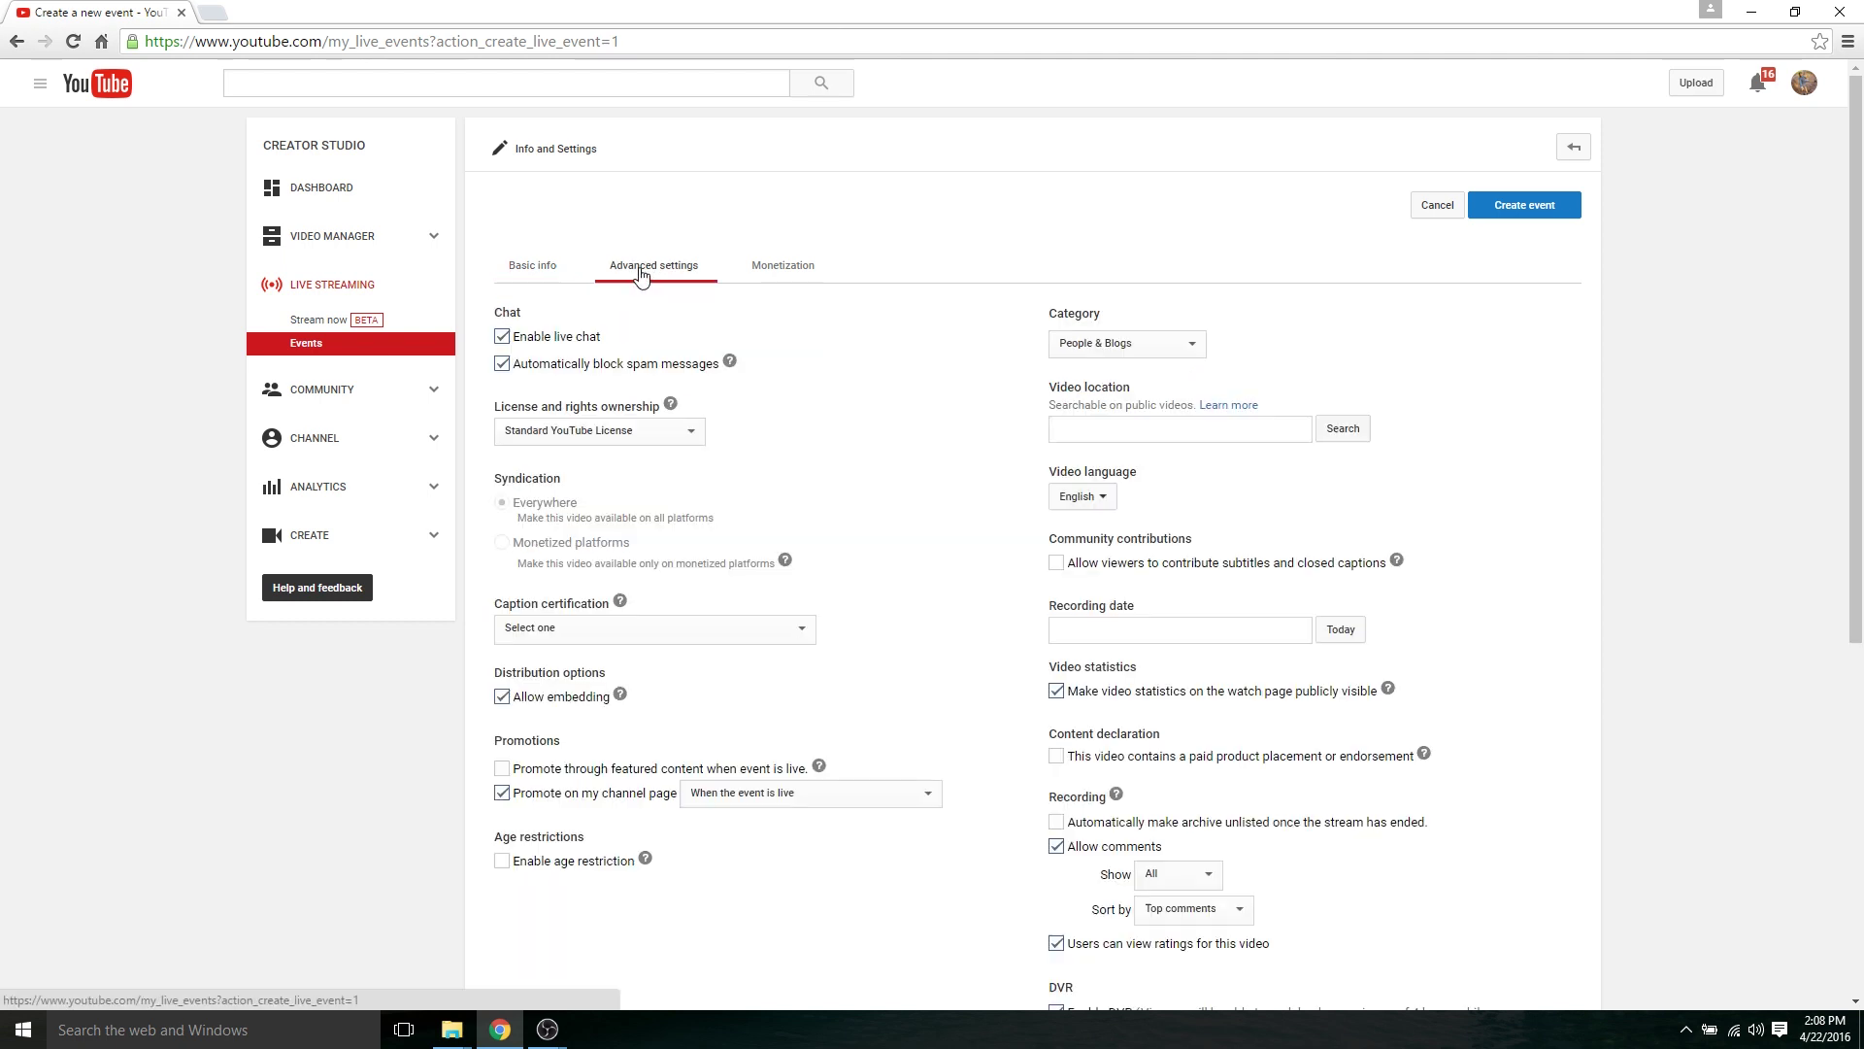
drag(1861, 372, 1861, 573)
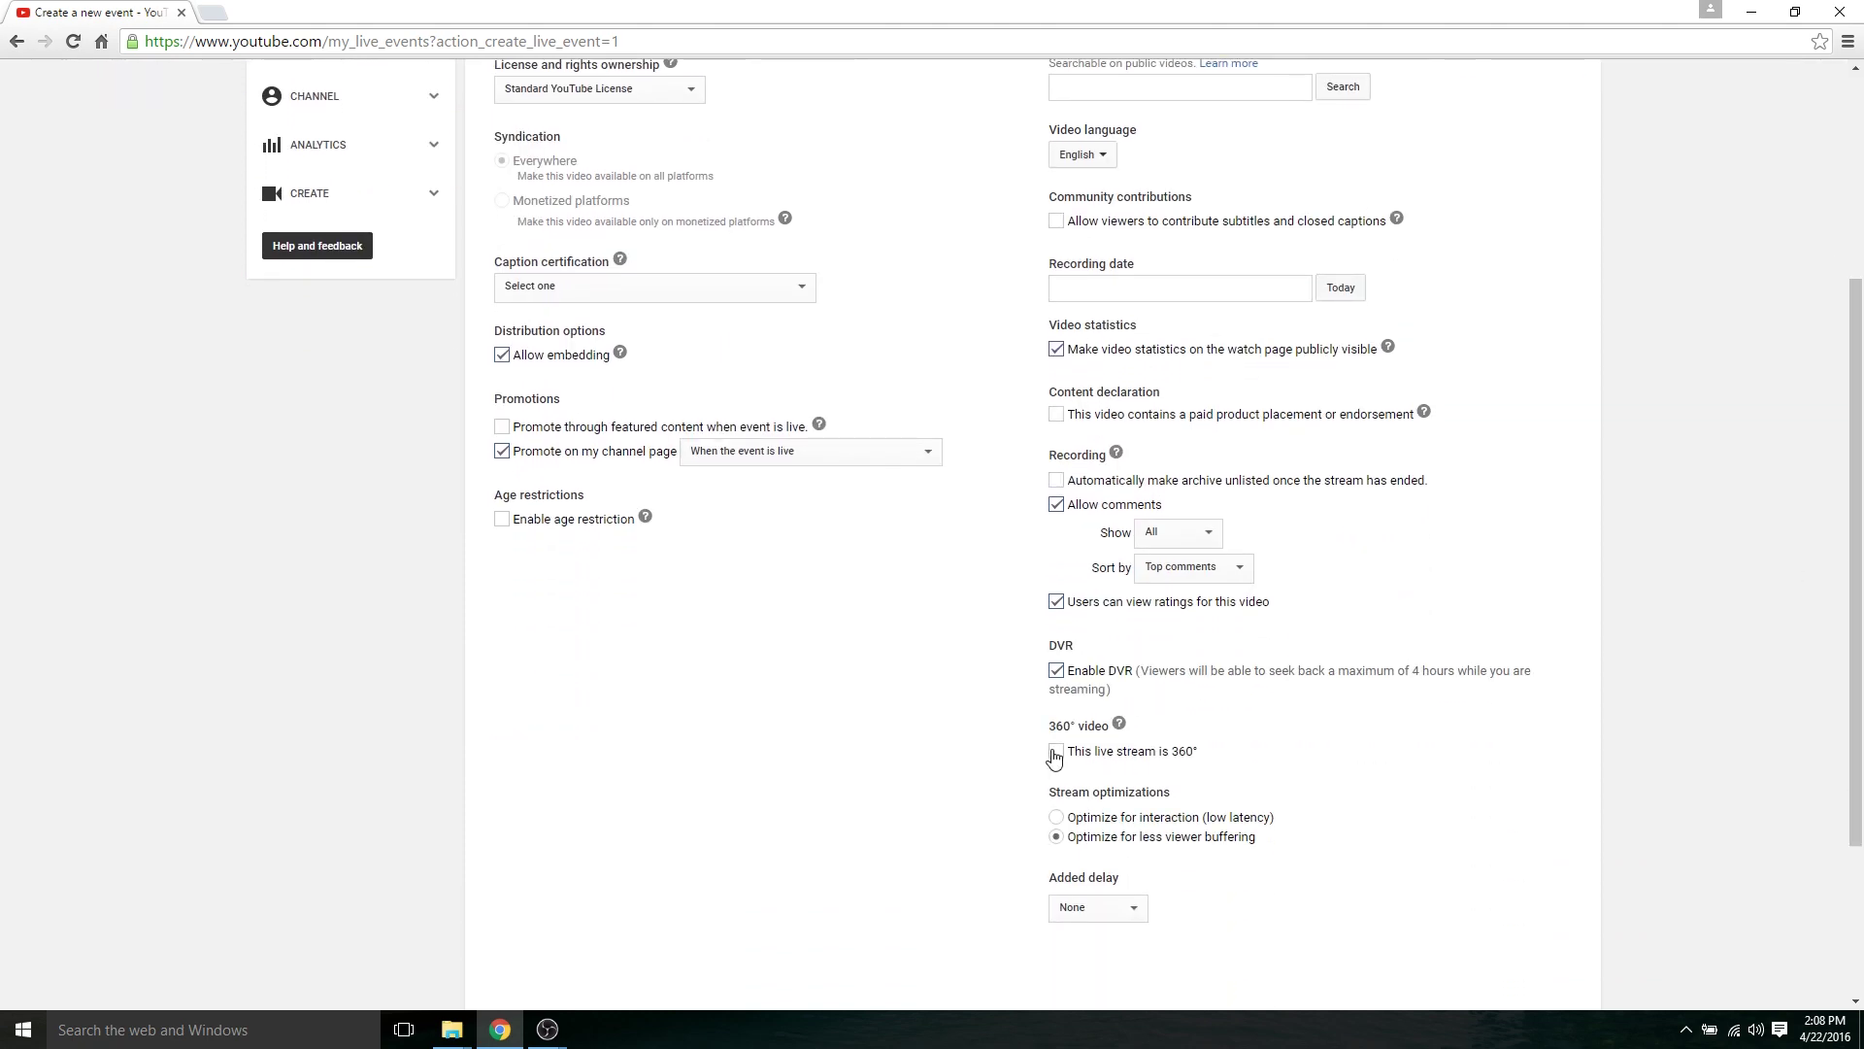
click(1055, 753)
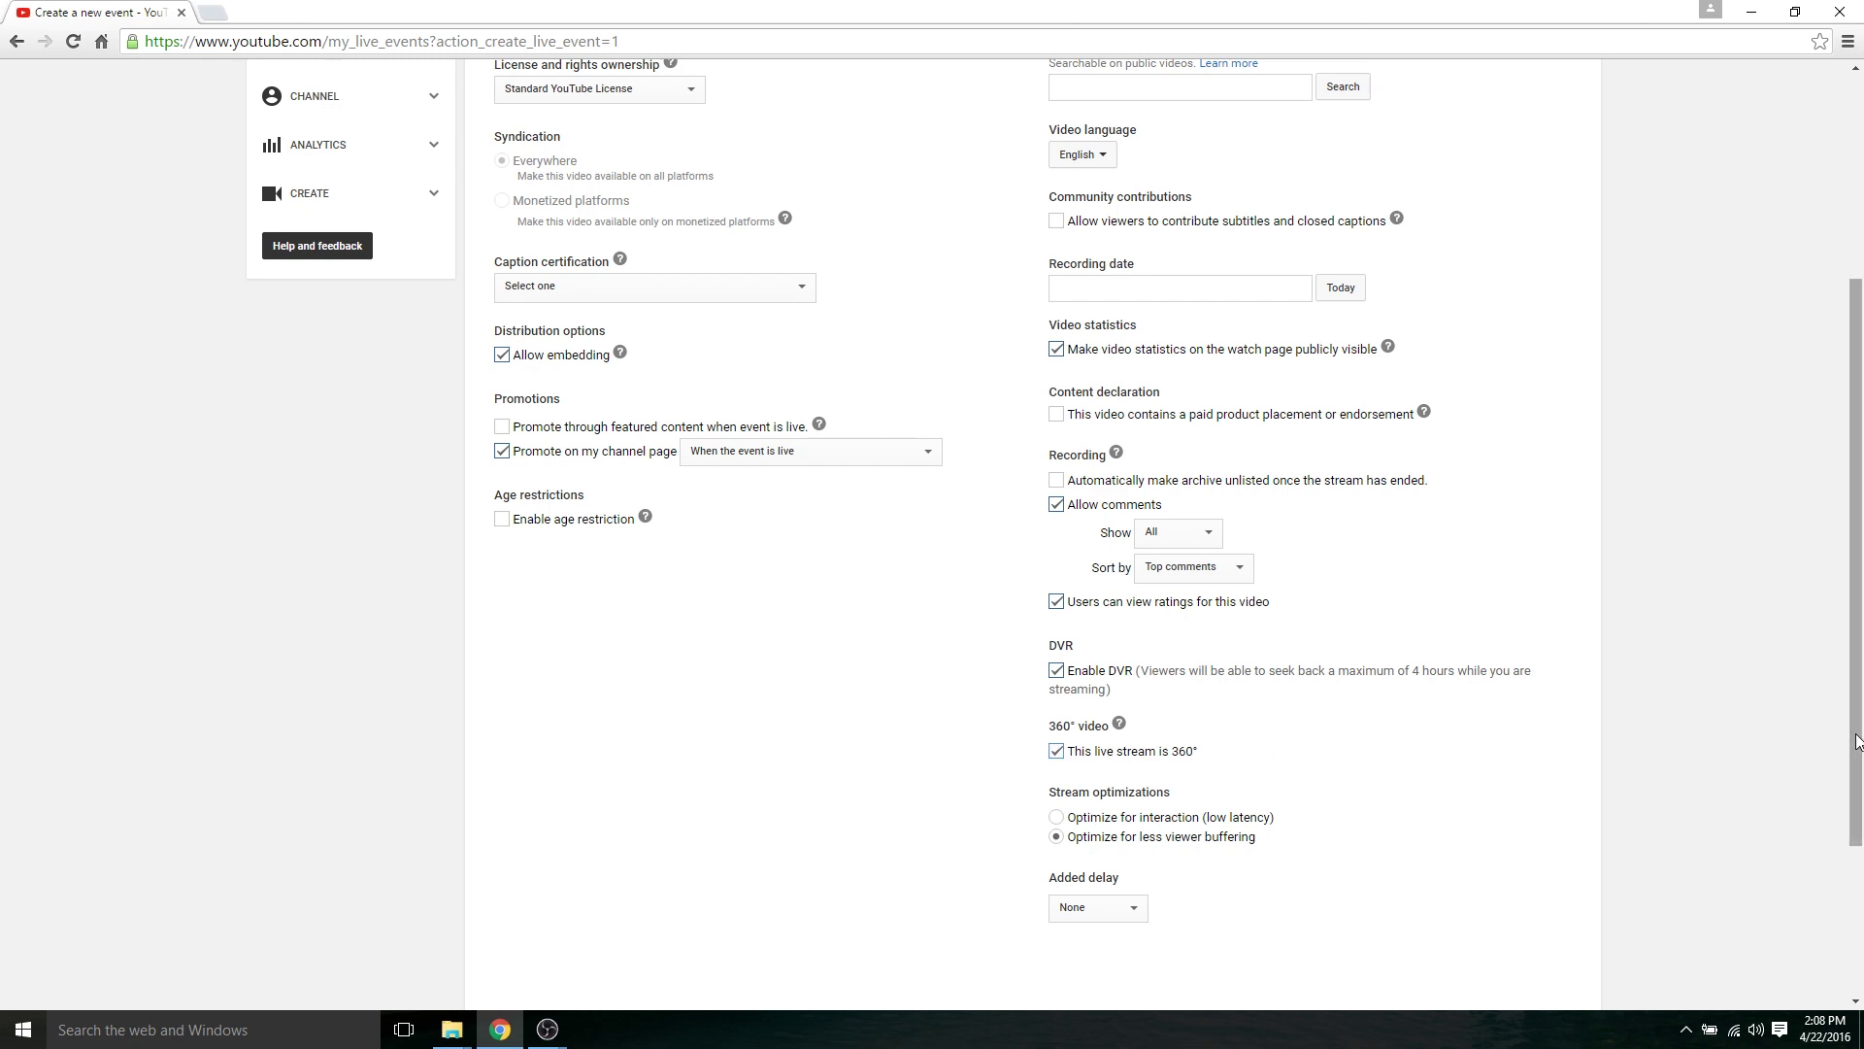
drag(1853, 743, 1853, 863)
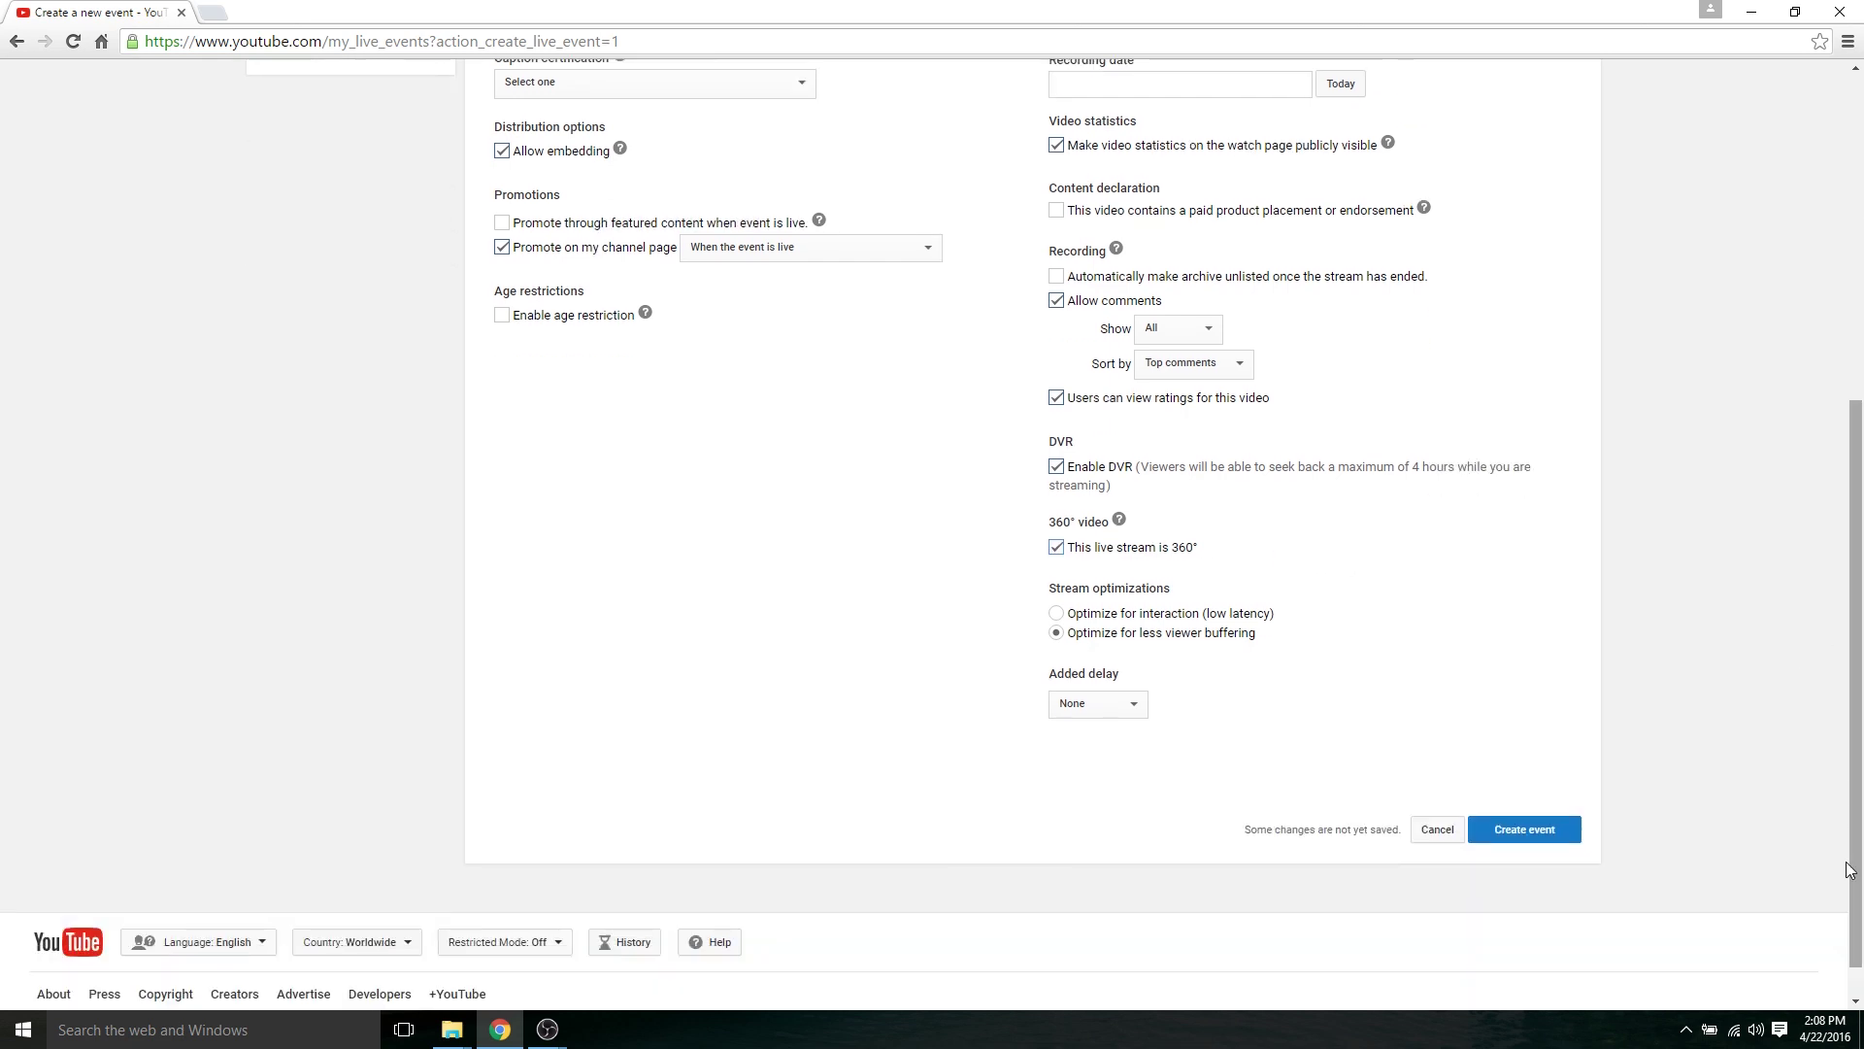
click(1550, 842)
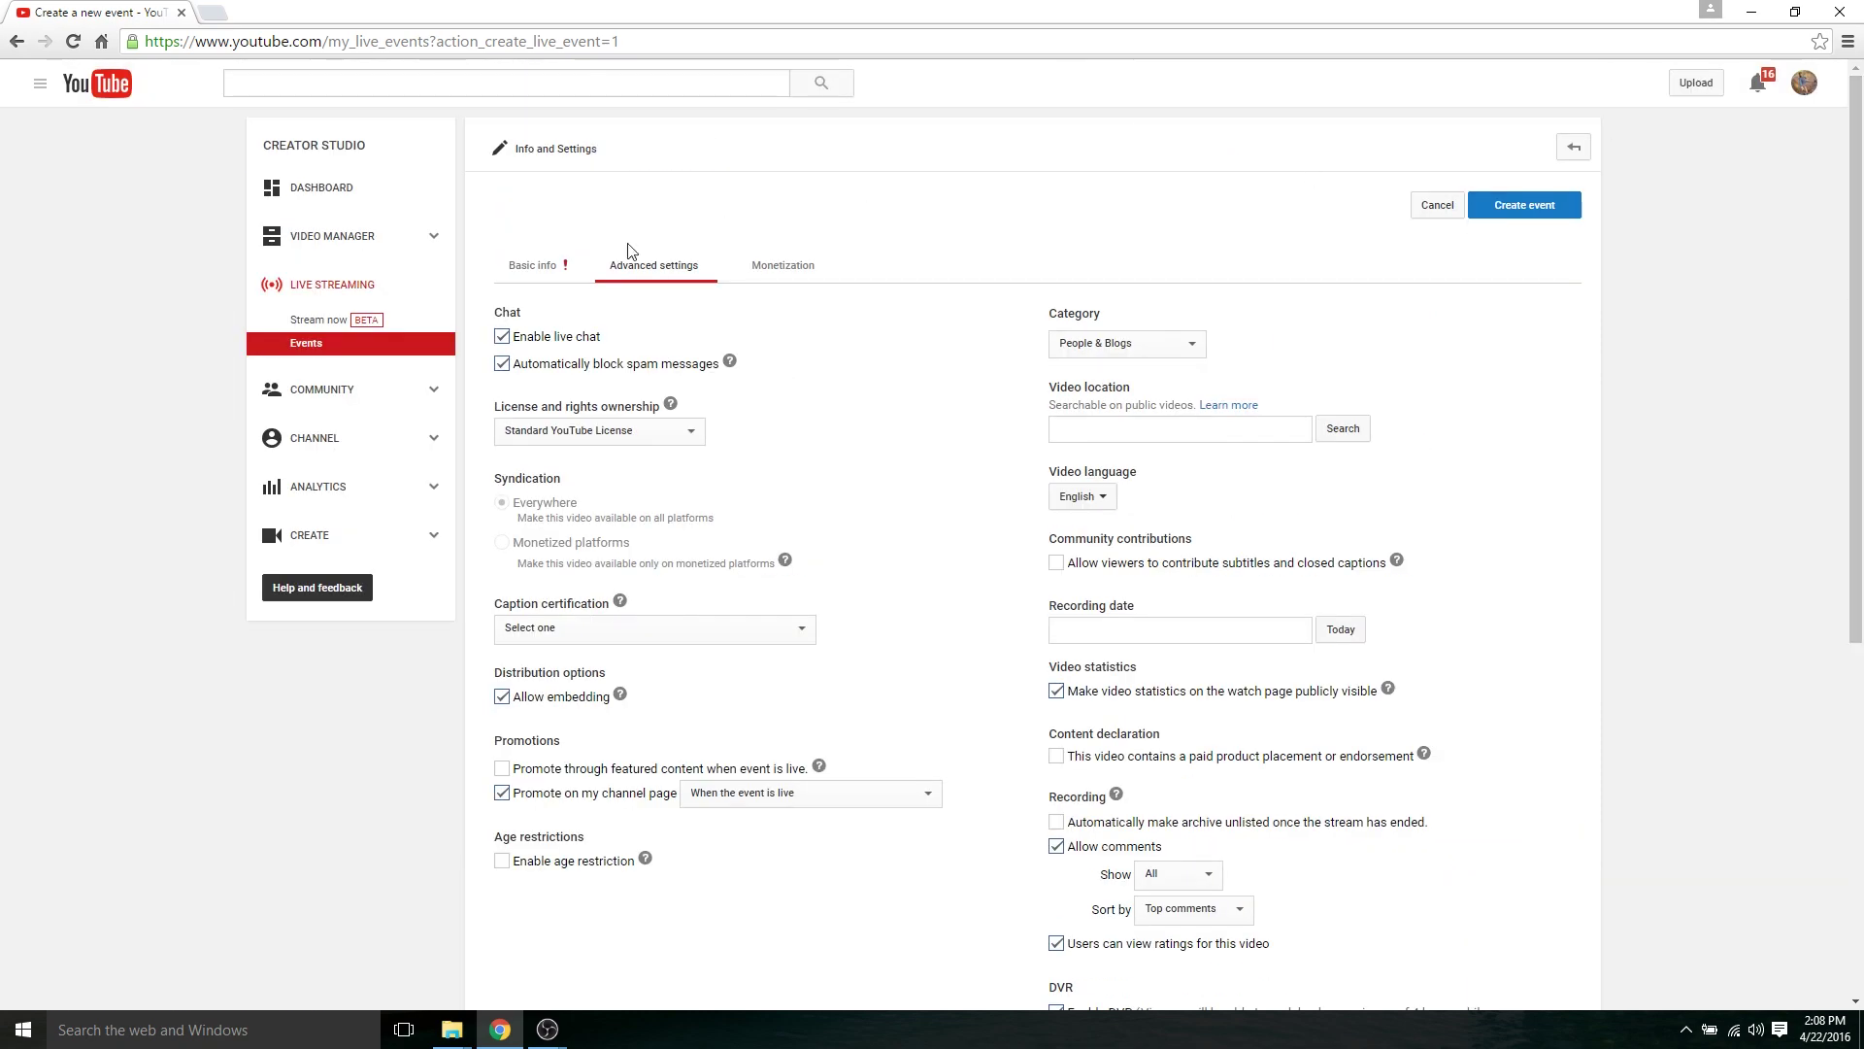
Step: Enter the title 'test' in Basic info and create the event
click(534, 265)
click(566, 316)
text(test)
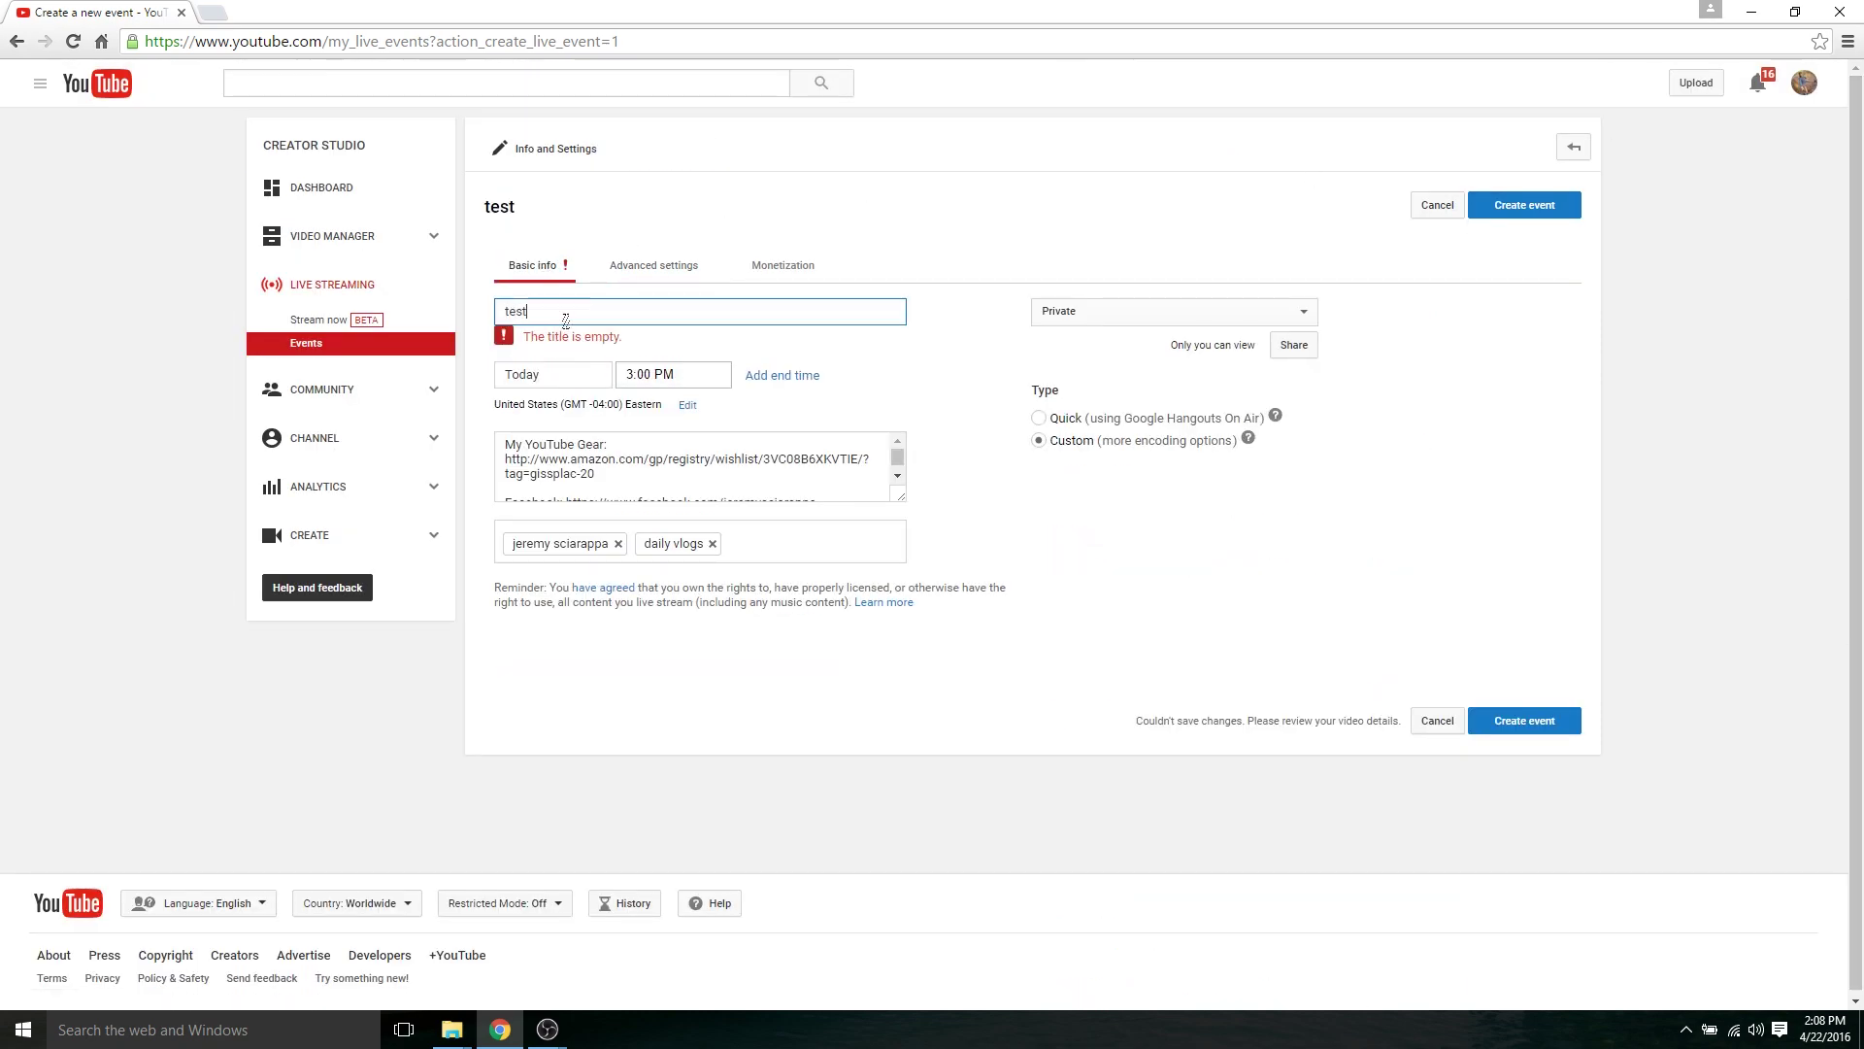
click(1511, 211)
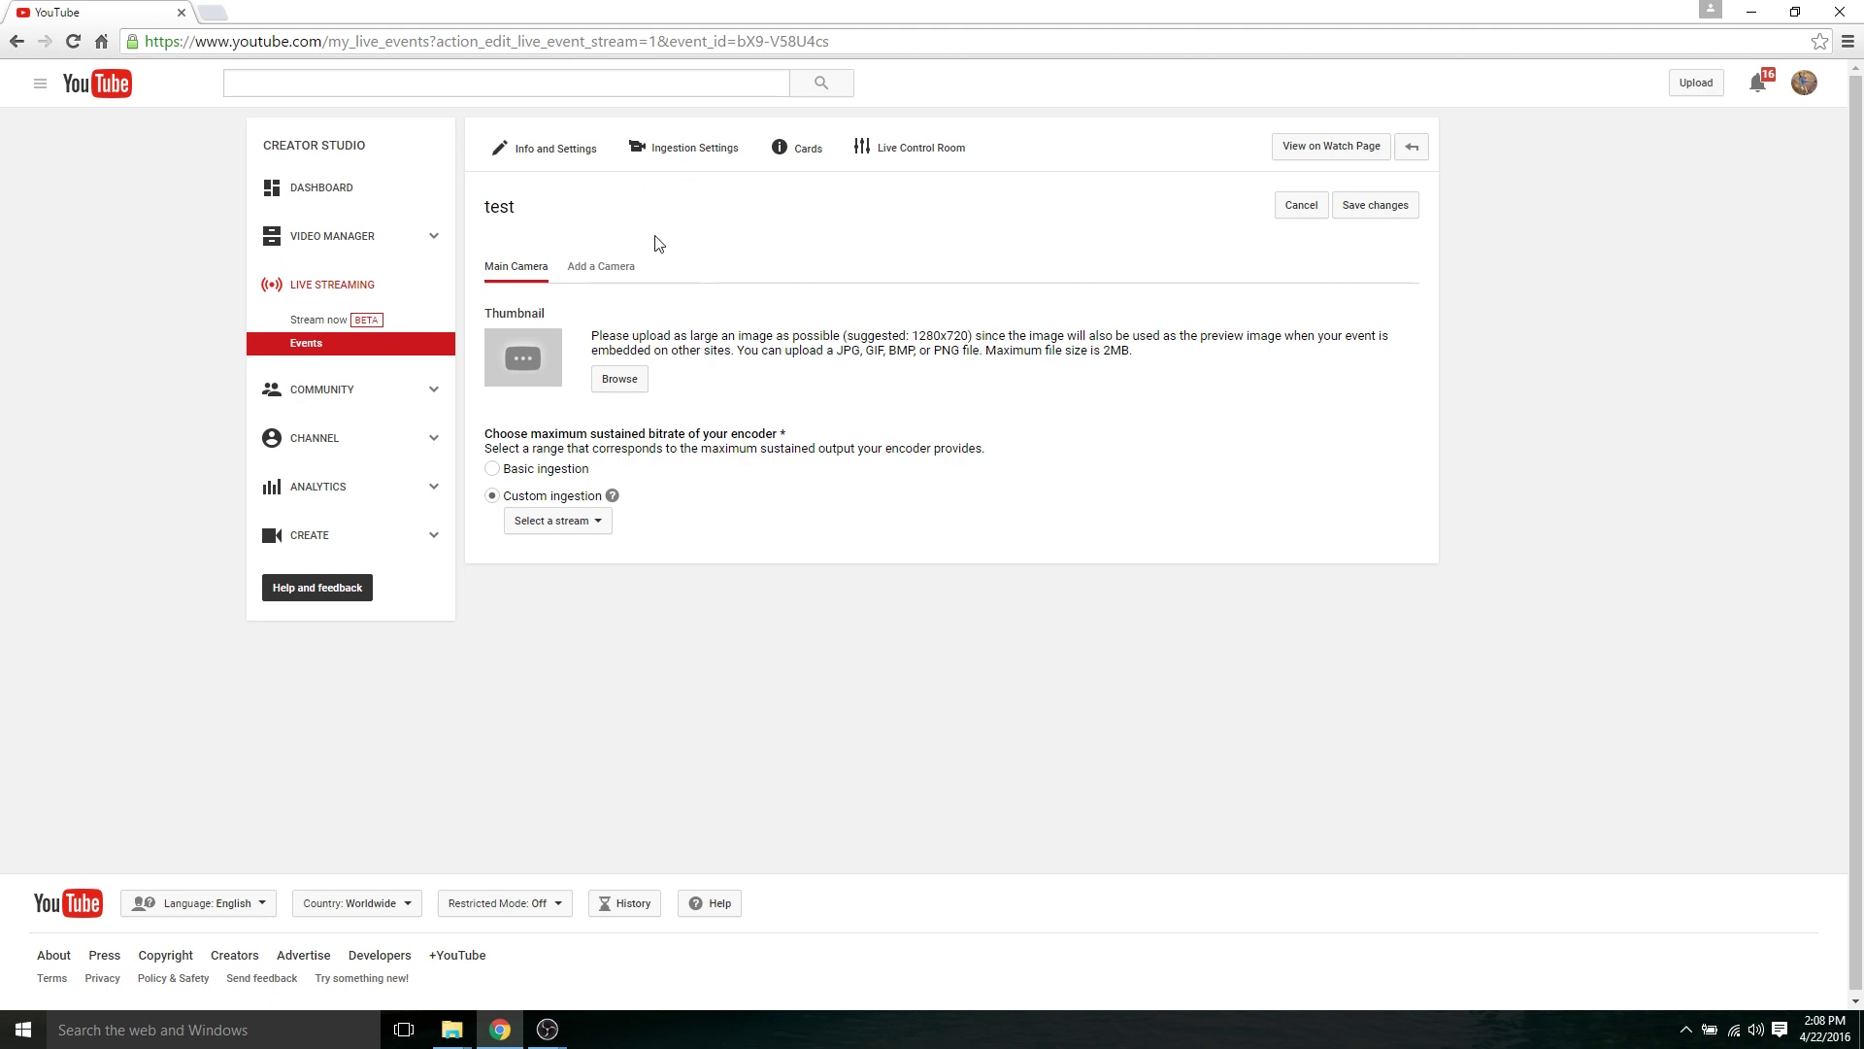
Step: Create and save a '360 stream' stream at 3000–6000 Kbps (1080p), then select its stream name key
click(553, 525)
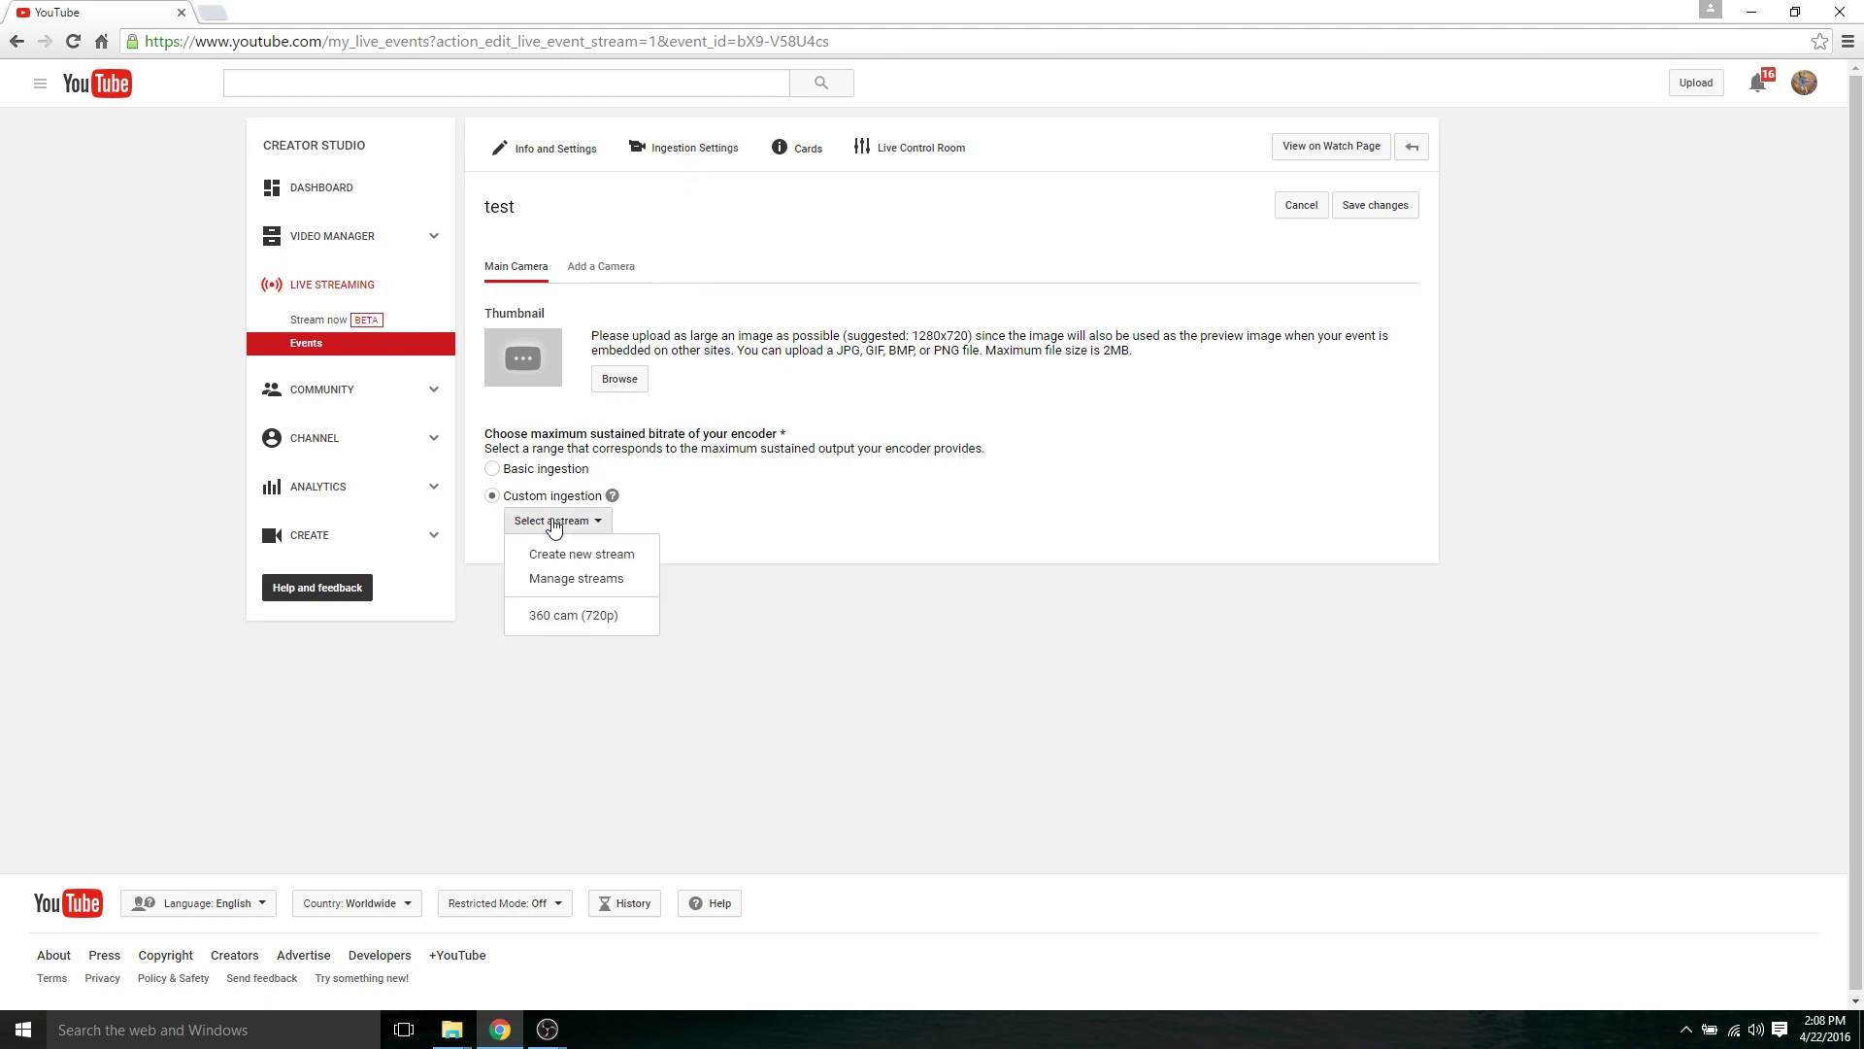
click(549, 560)
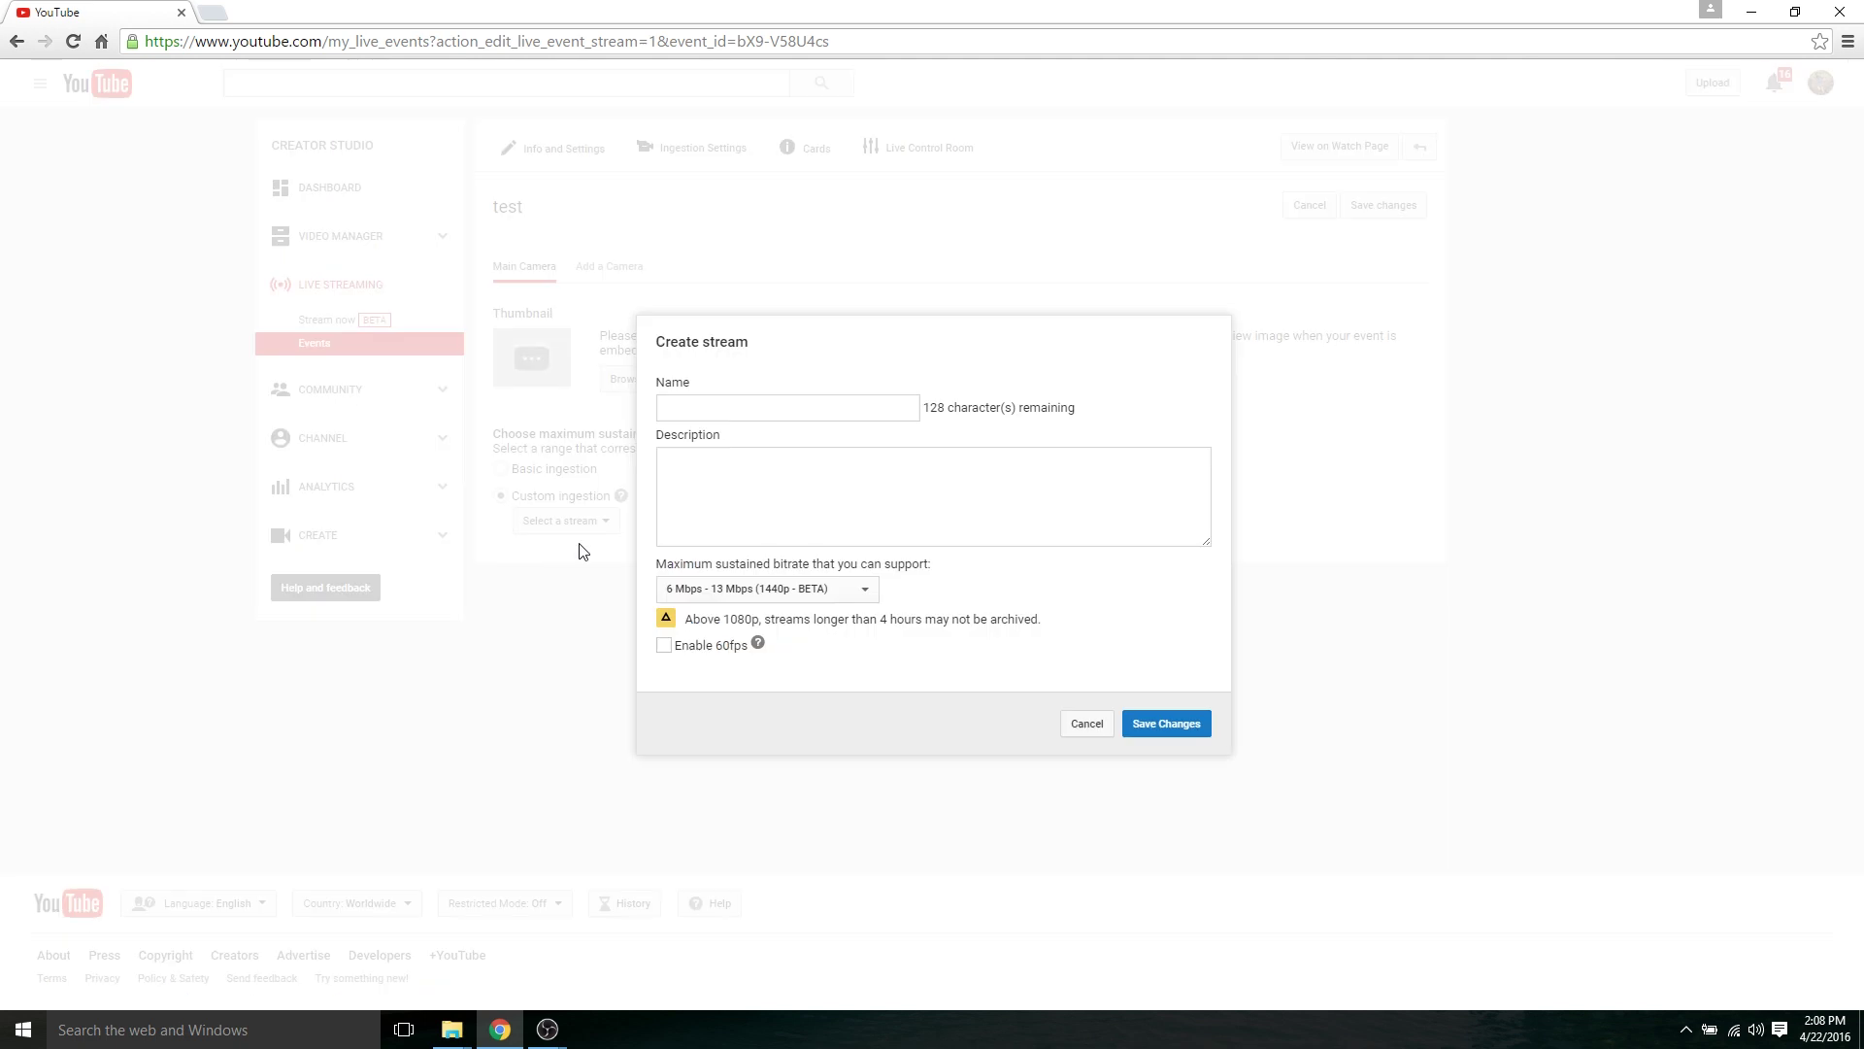
click(746, 406)
text(360 stream)
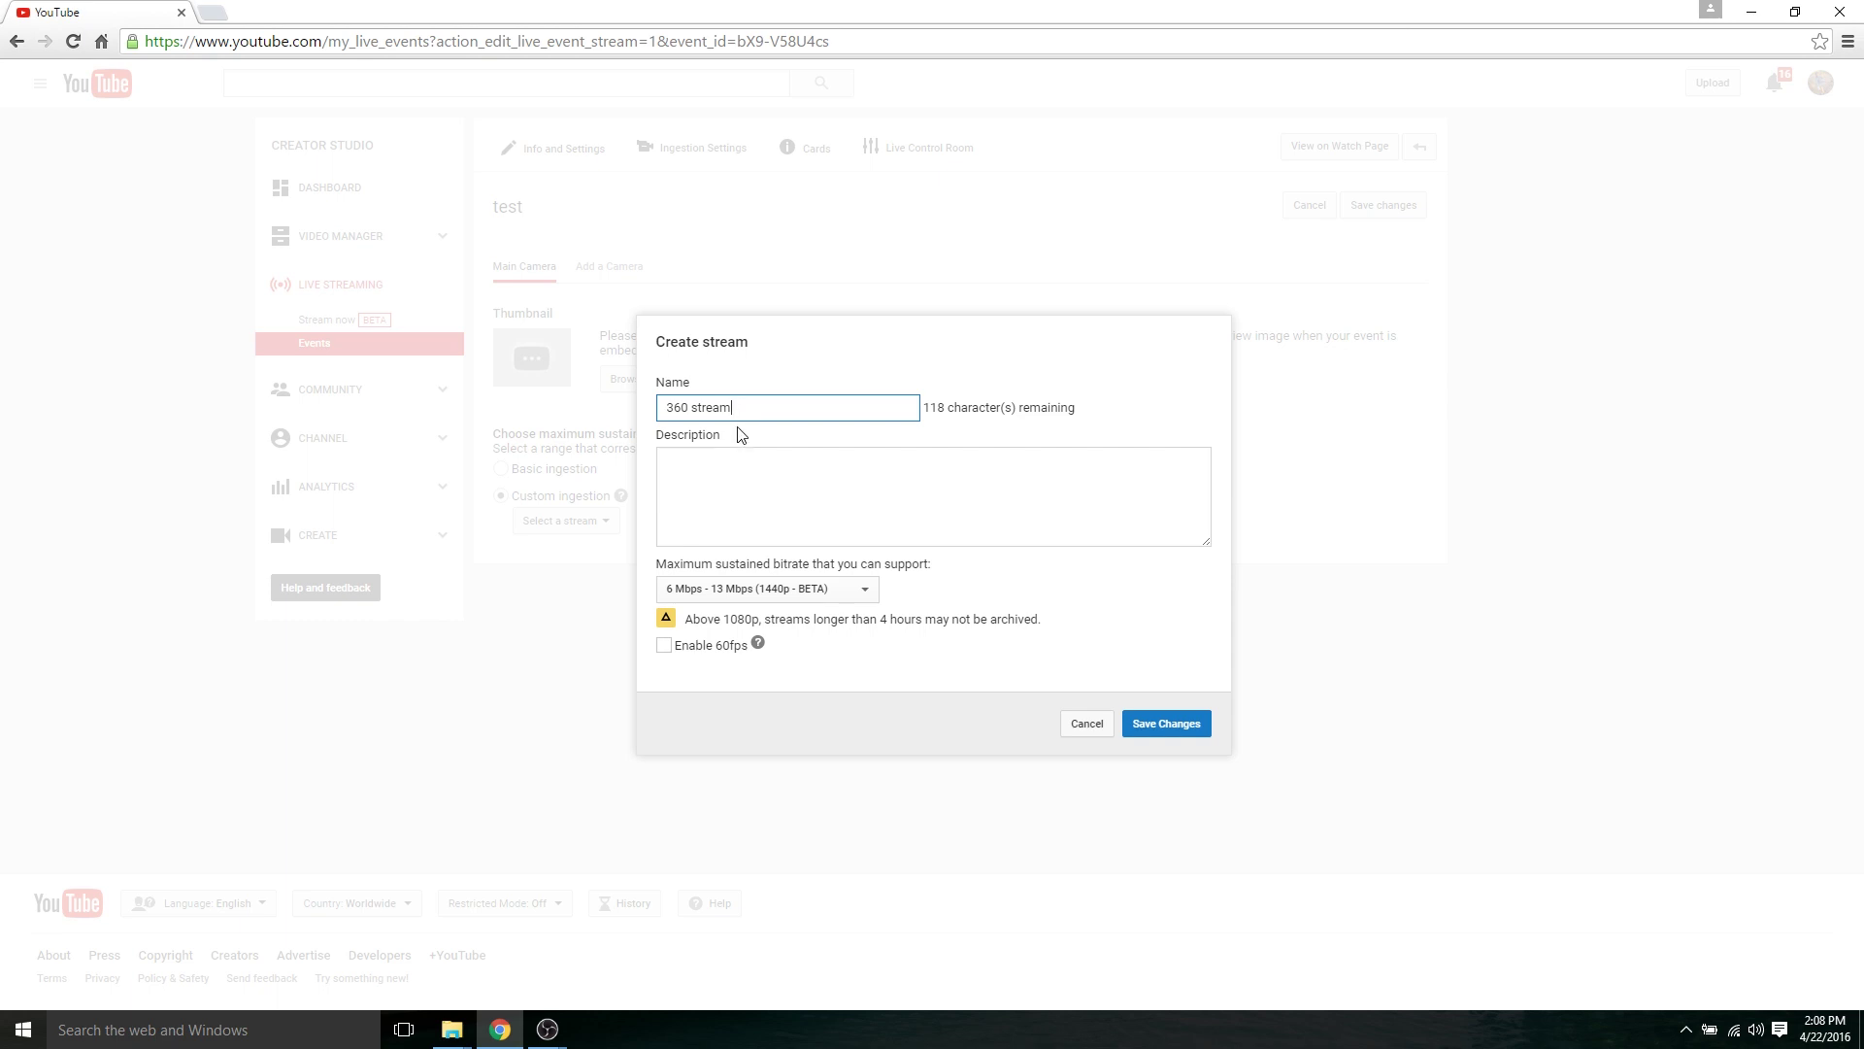
click(767, 590)
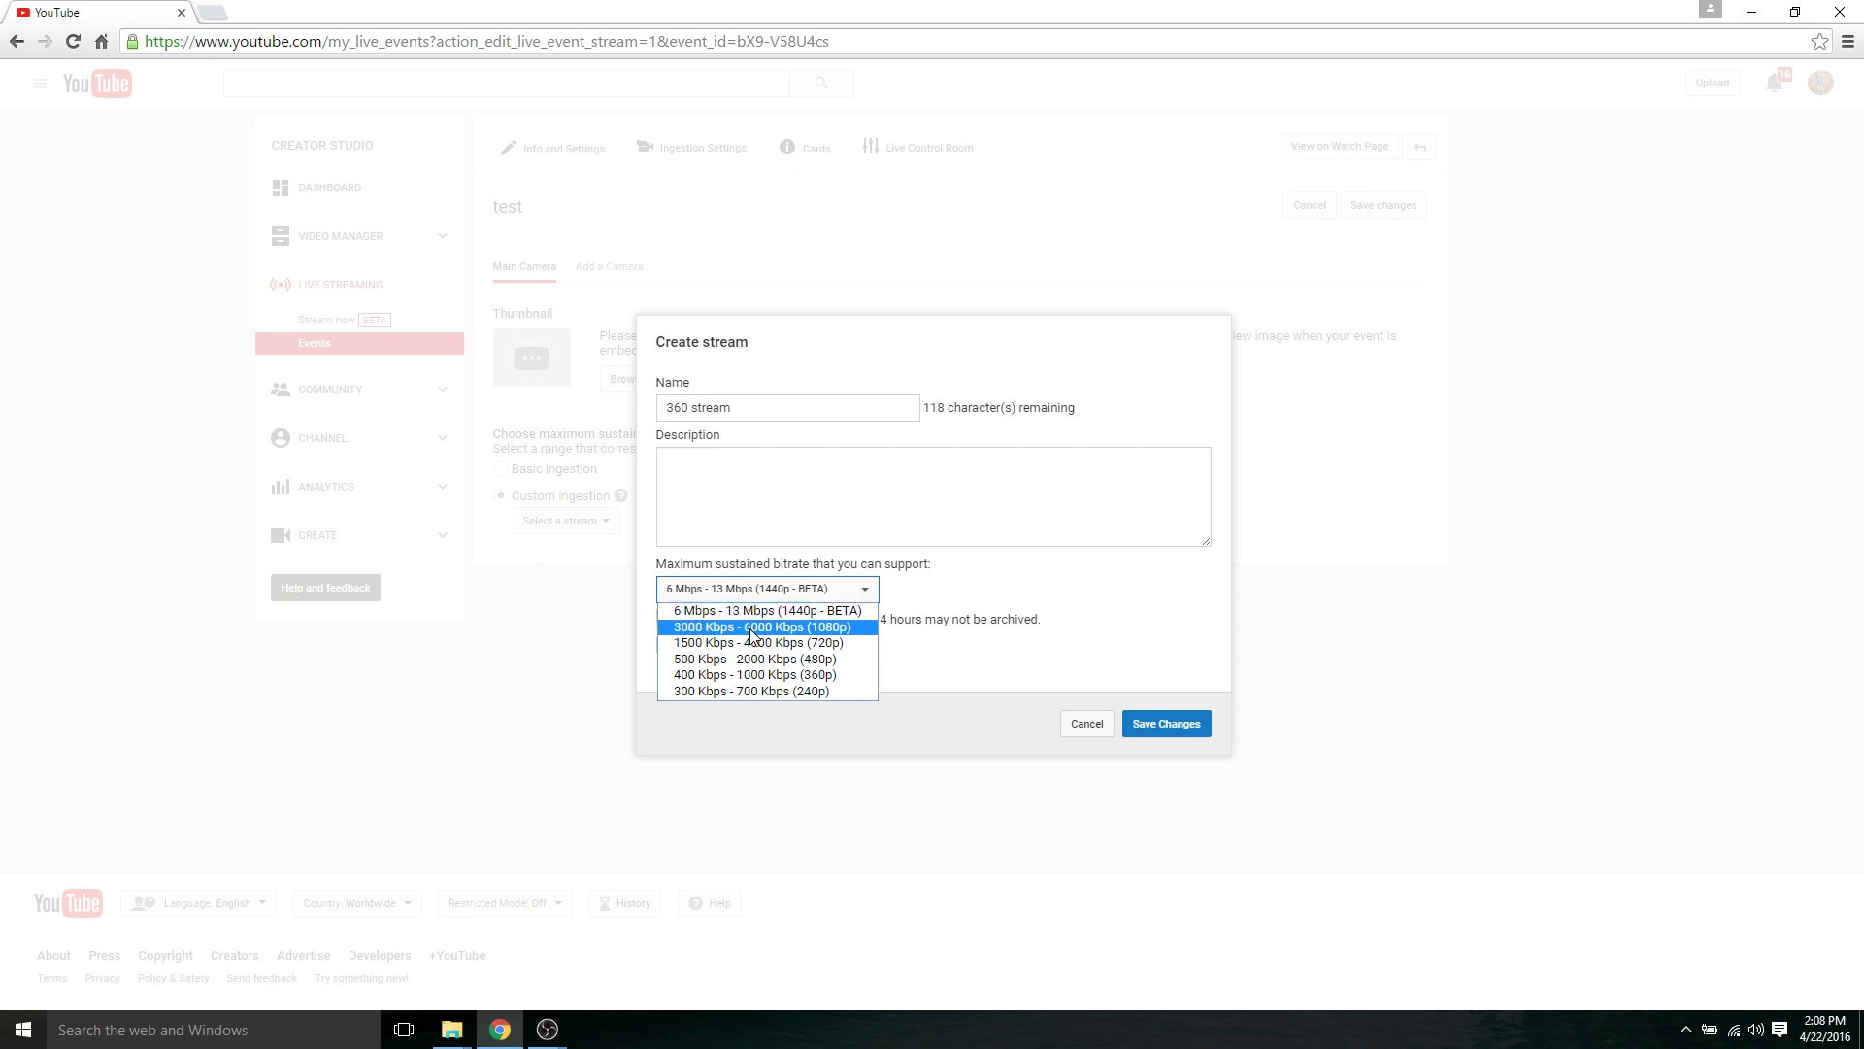
click(750, 631)
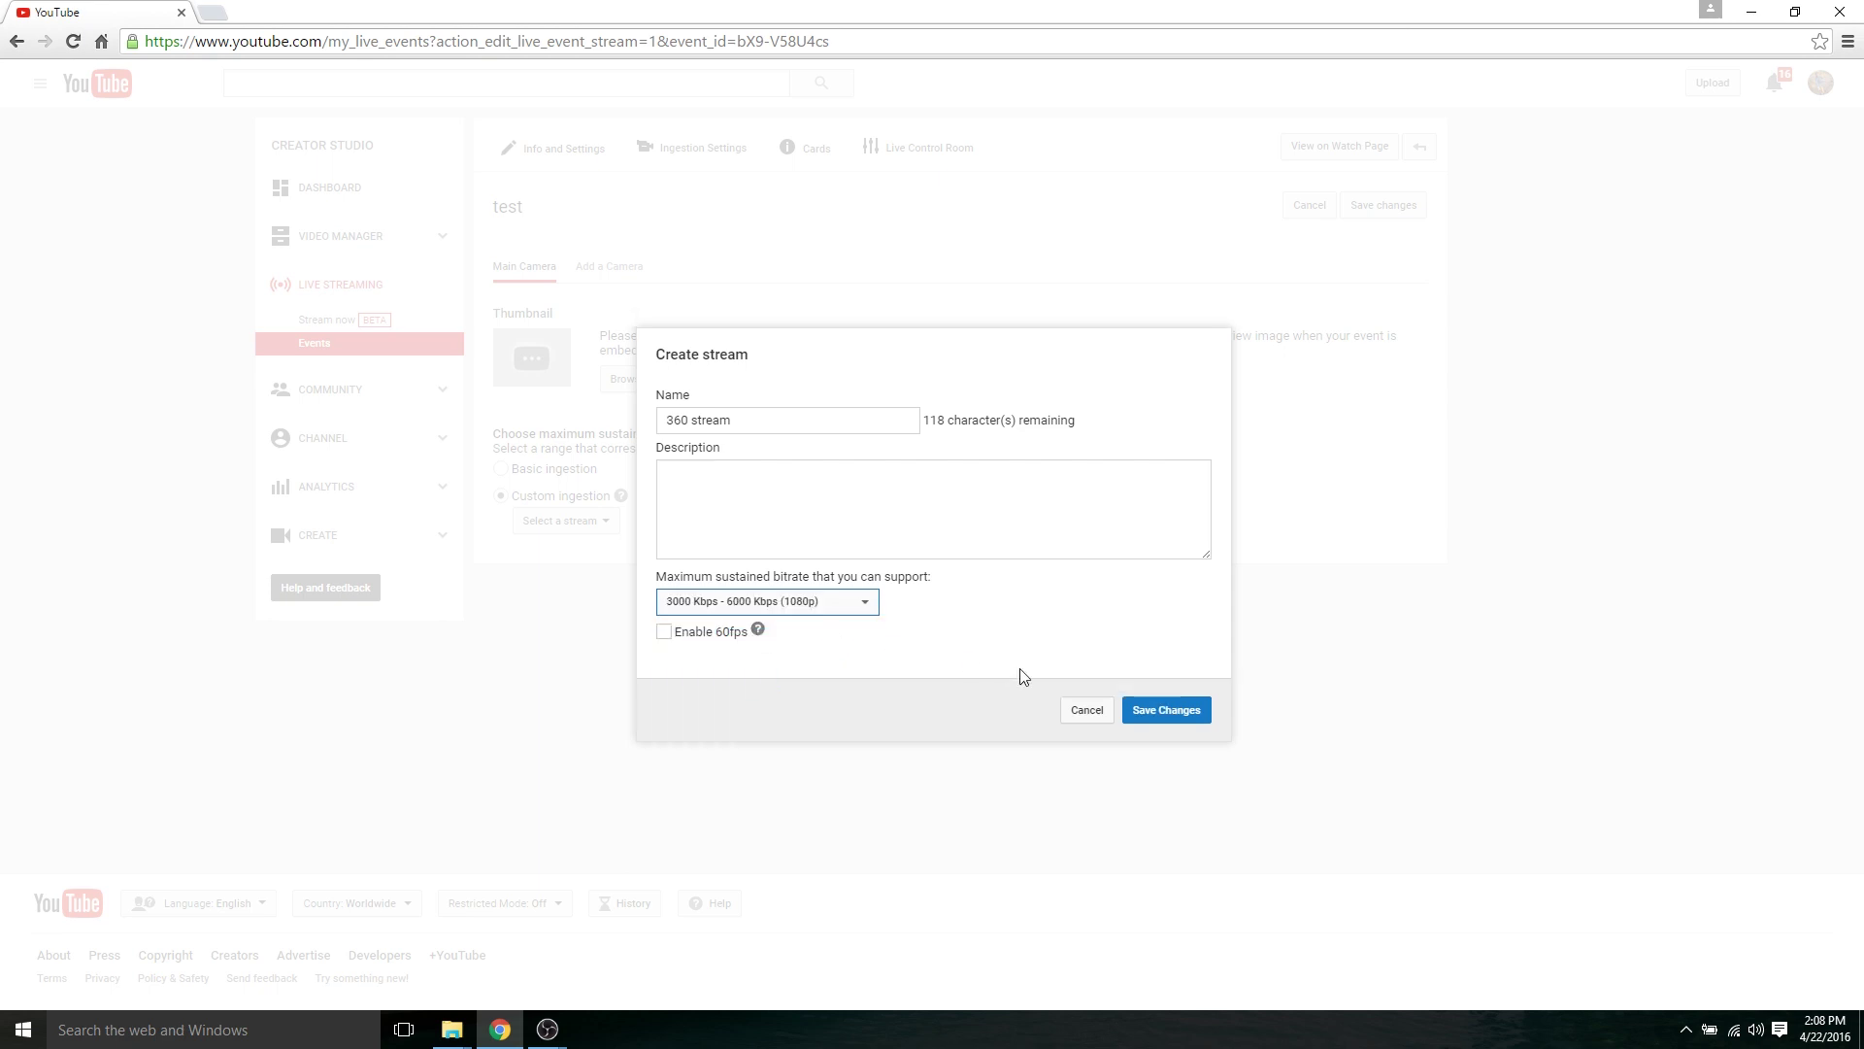
click(1140, 718)
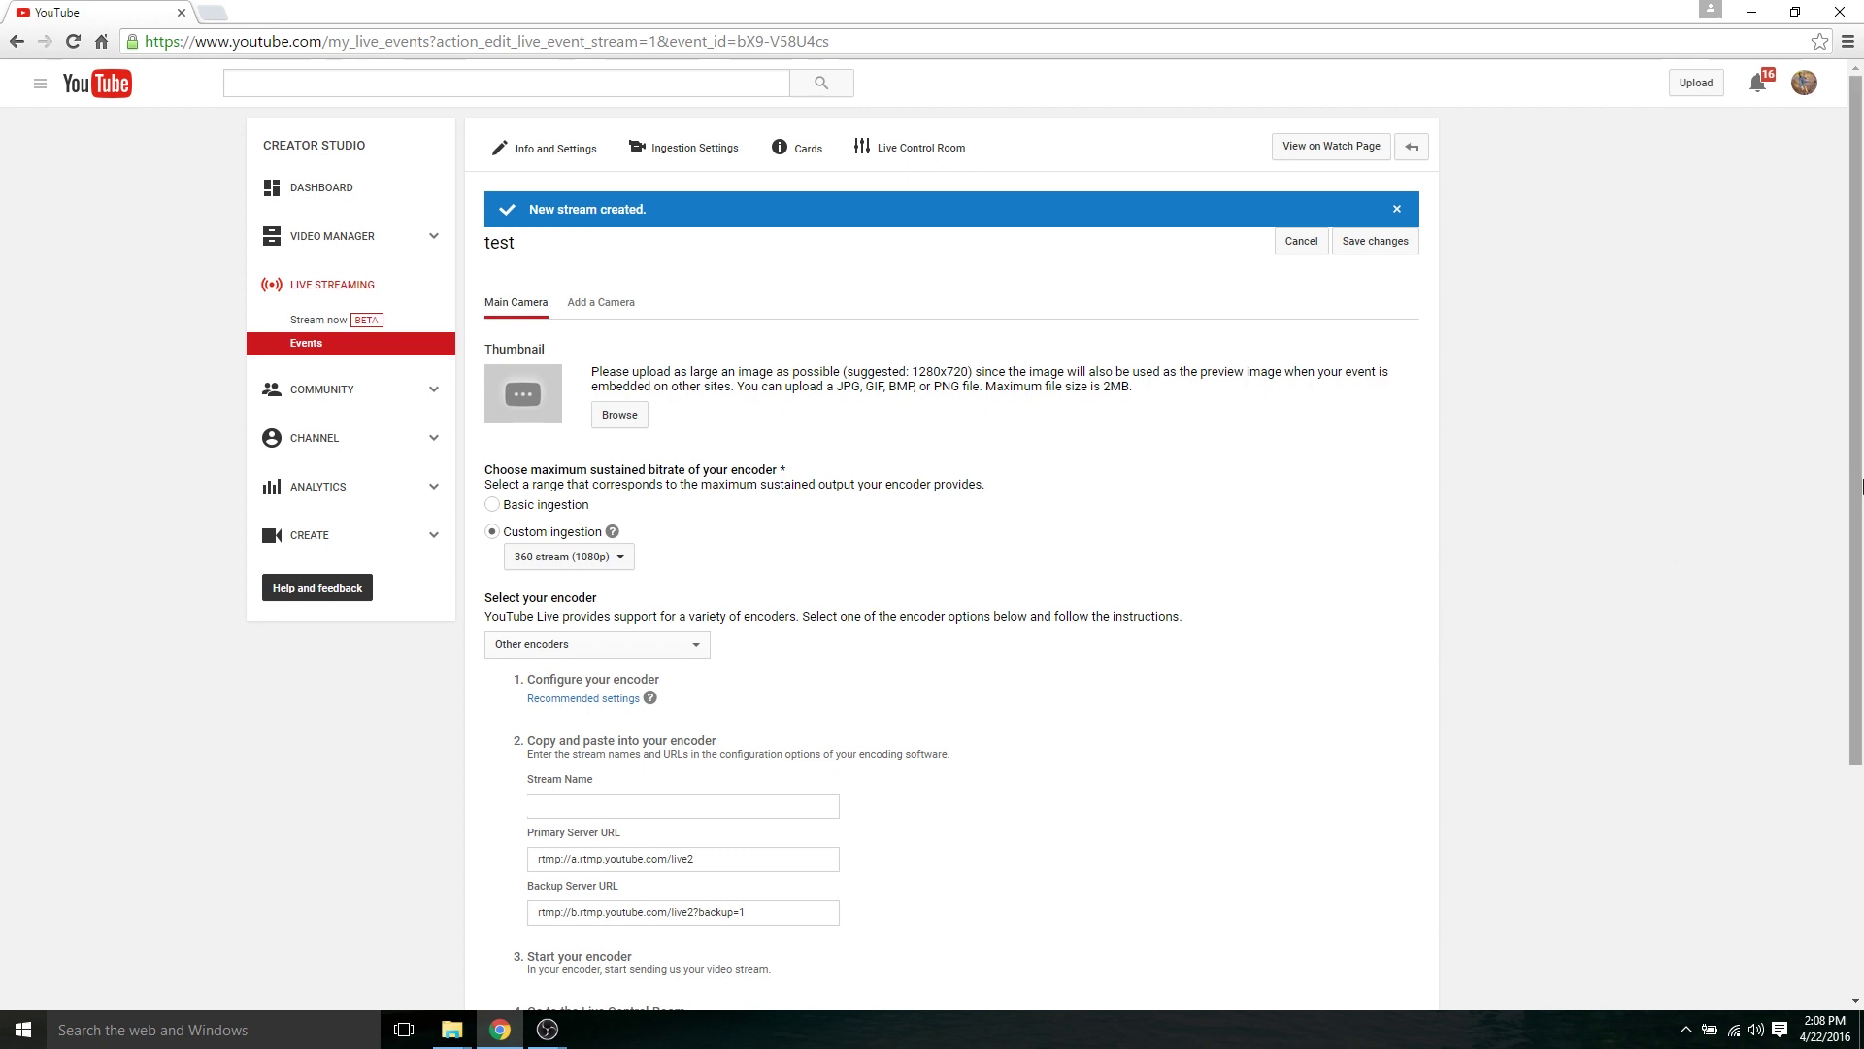
click(668, 813)
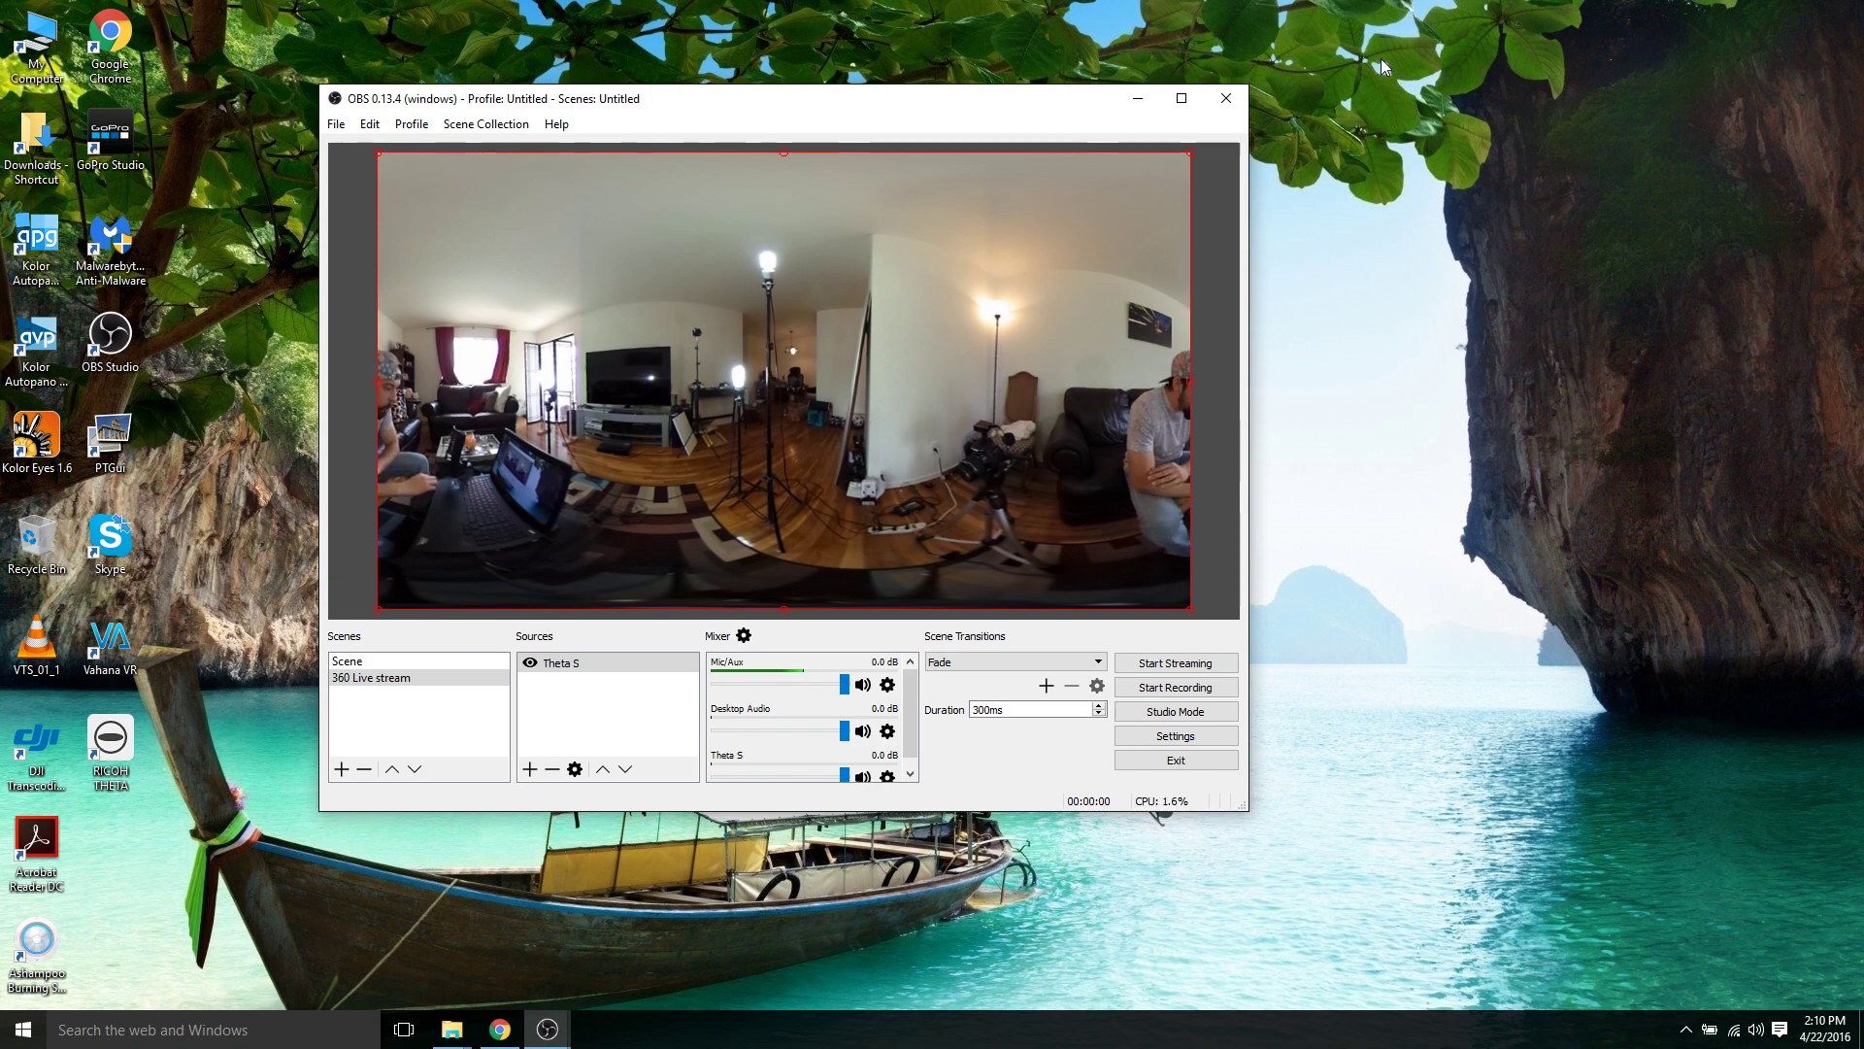
Step: Confirm OBS Stream settings use Streaming Services, YouTube / YouTube Gaming and the primary ingest server
click(1175, 738)
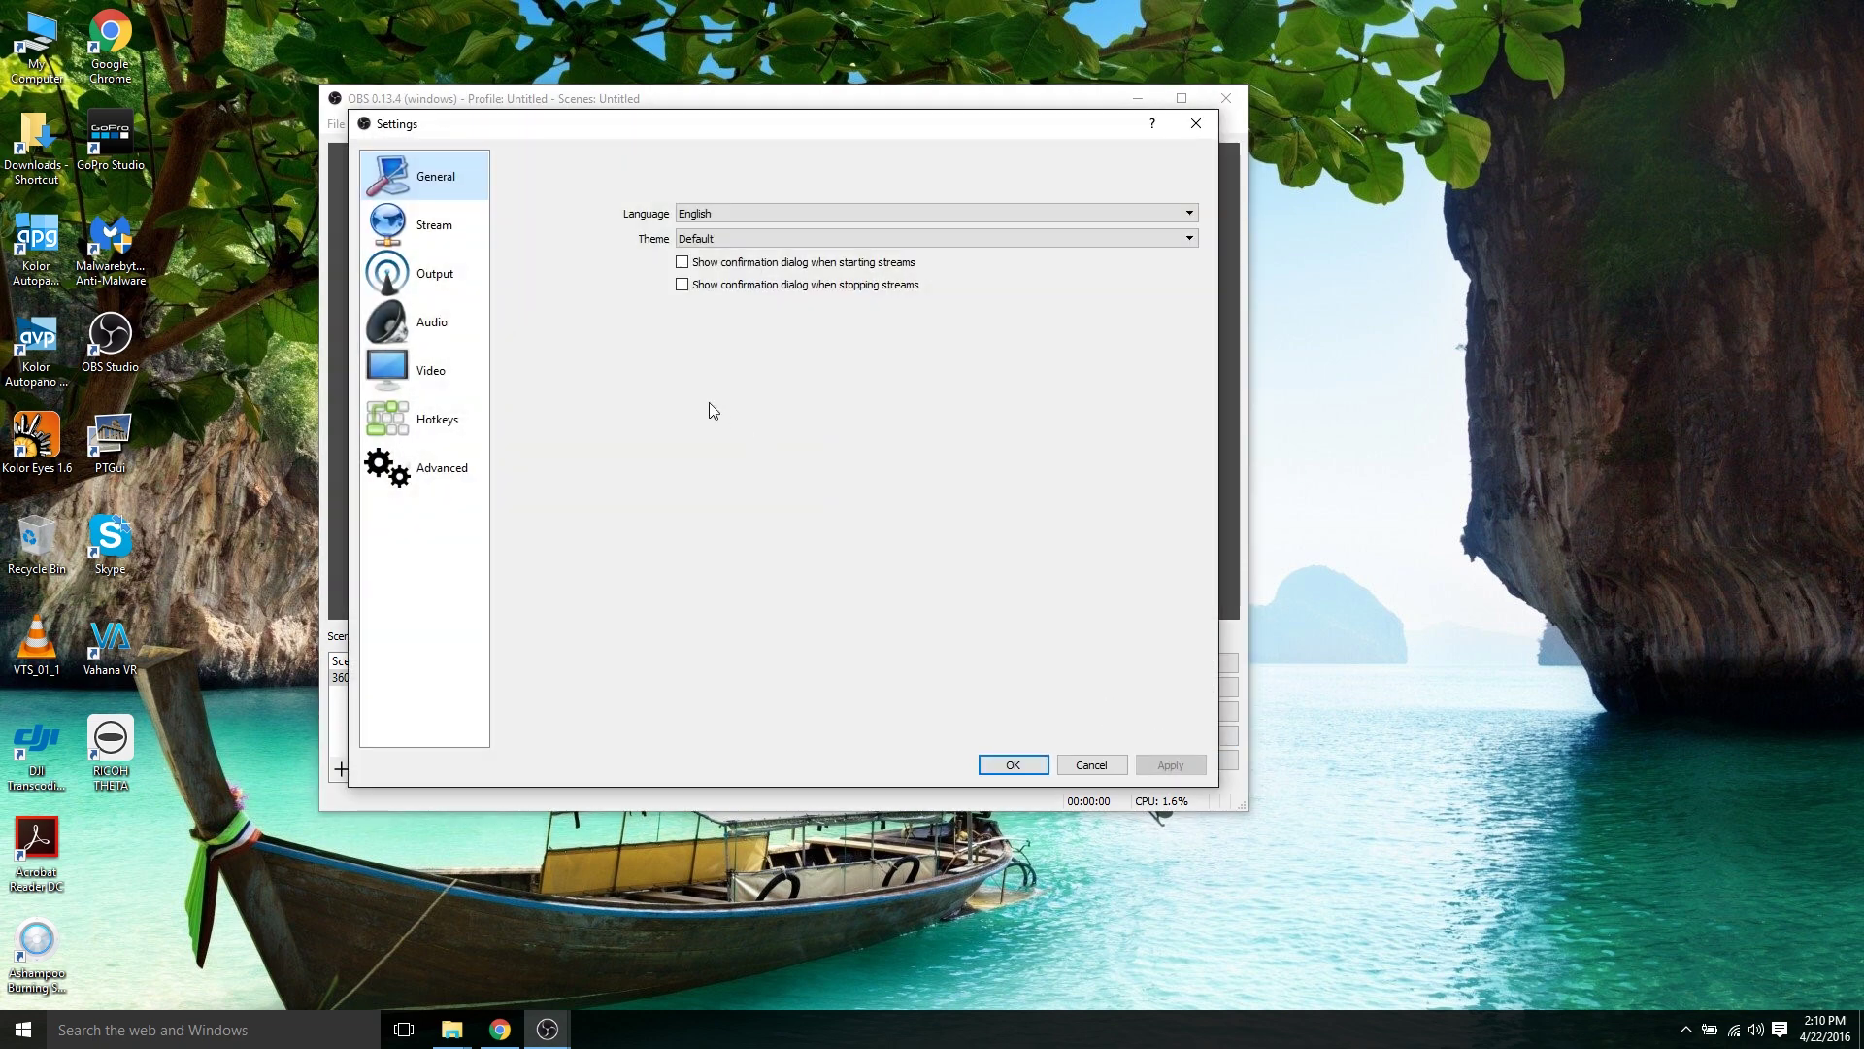
click(410, 233)
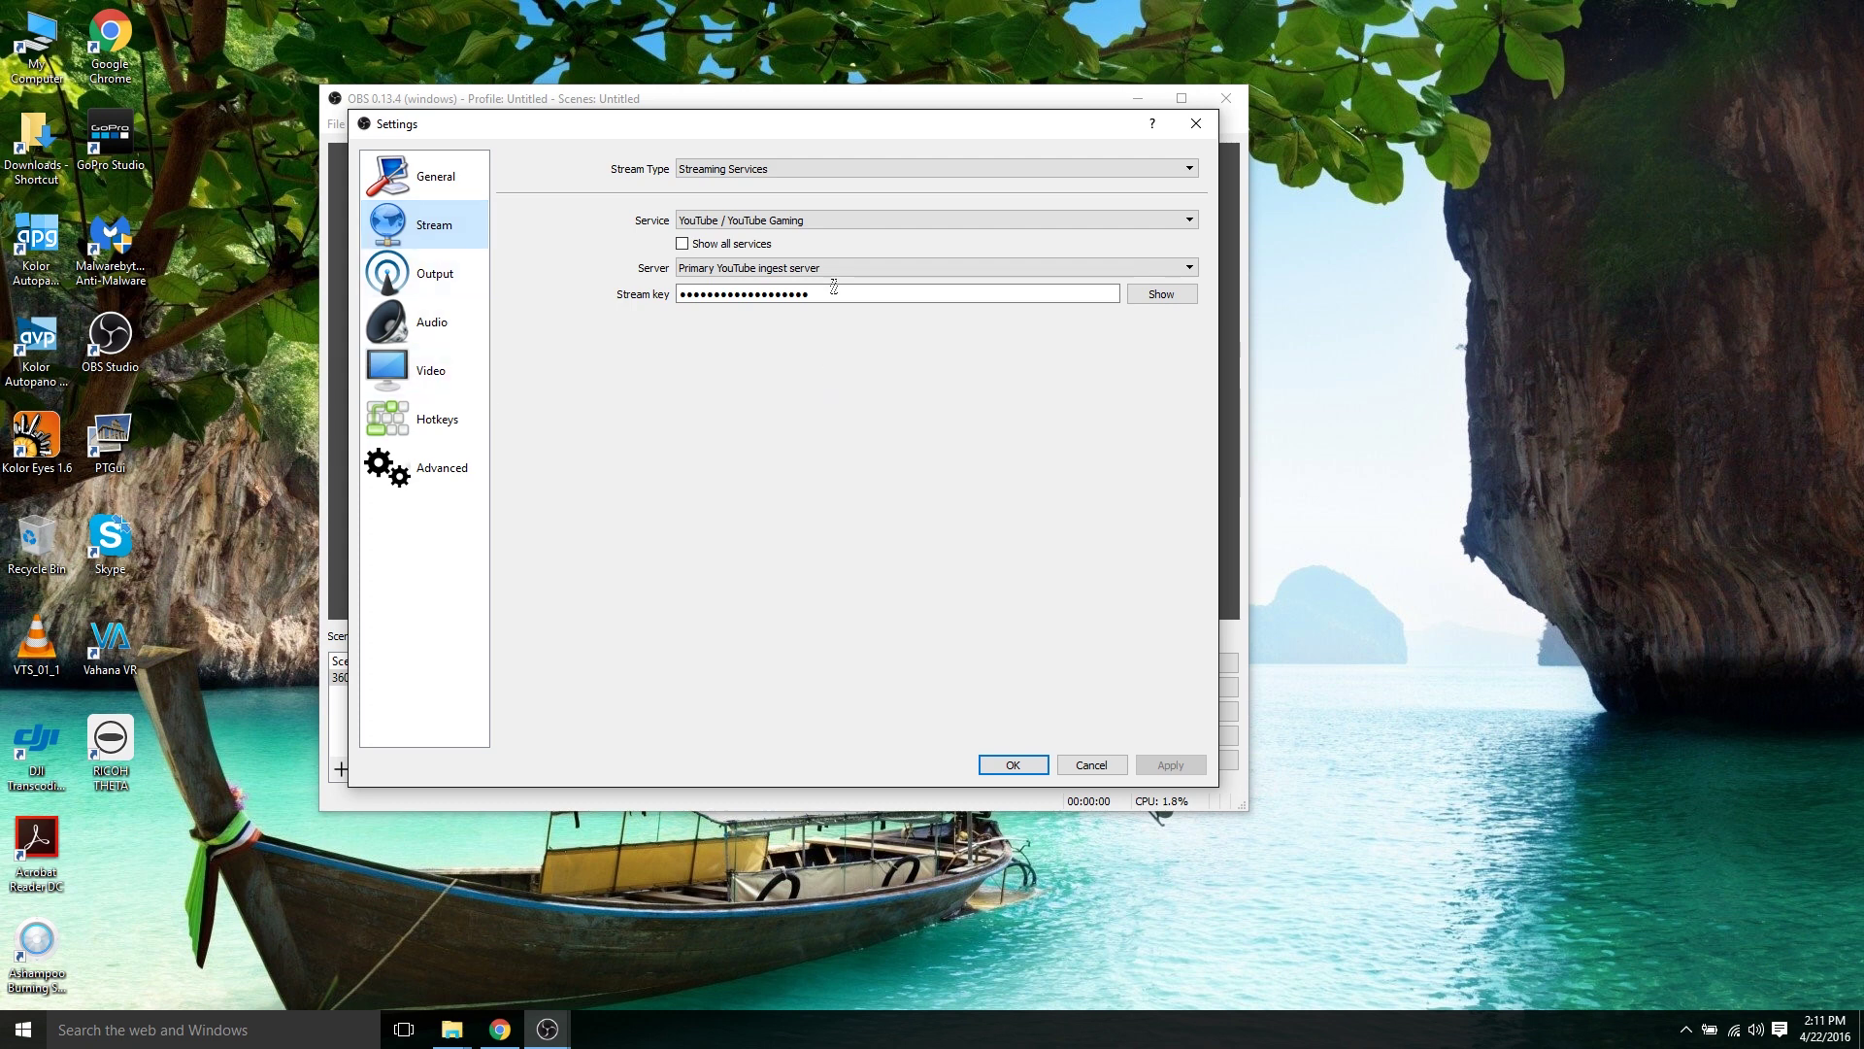
click(812, 171)
click(812, 171)
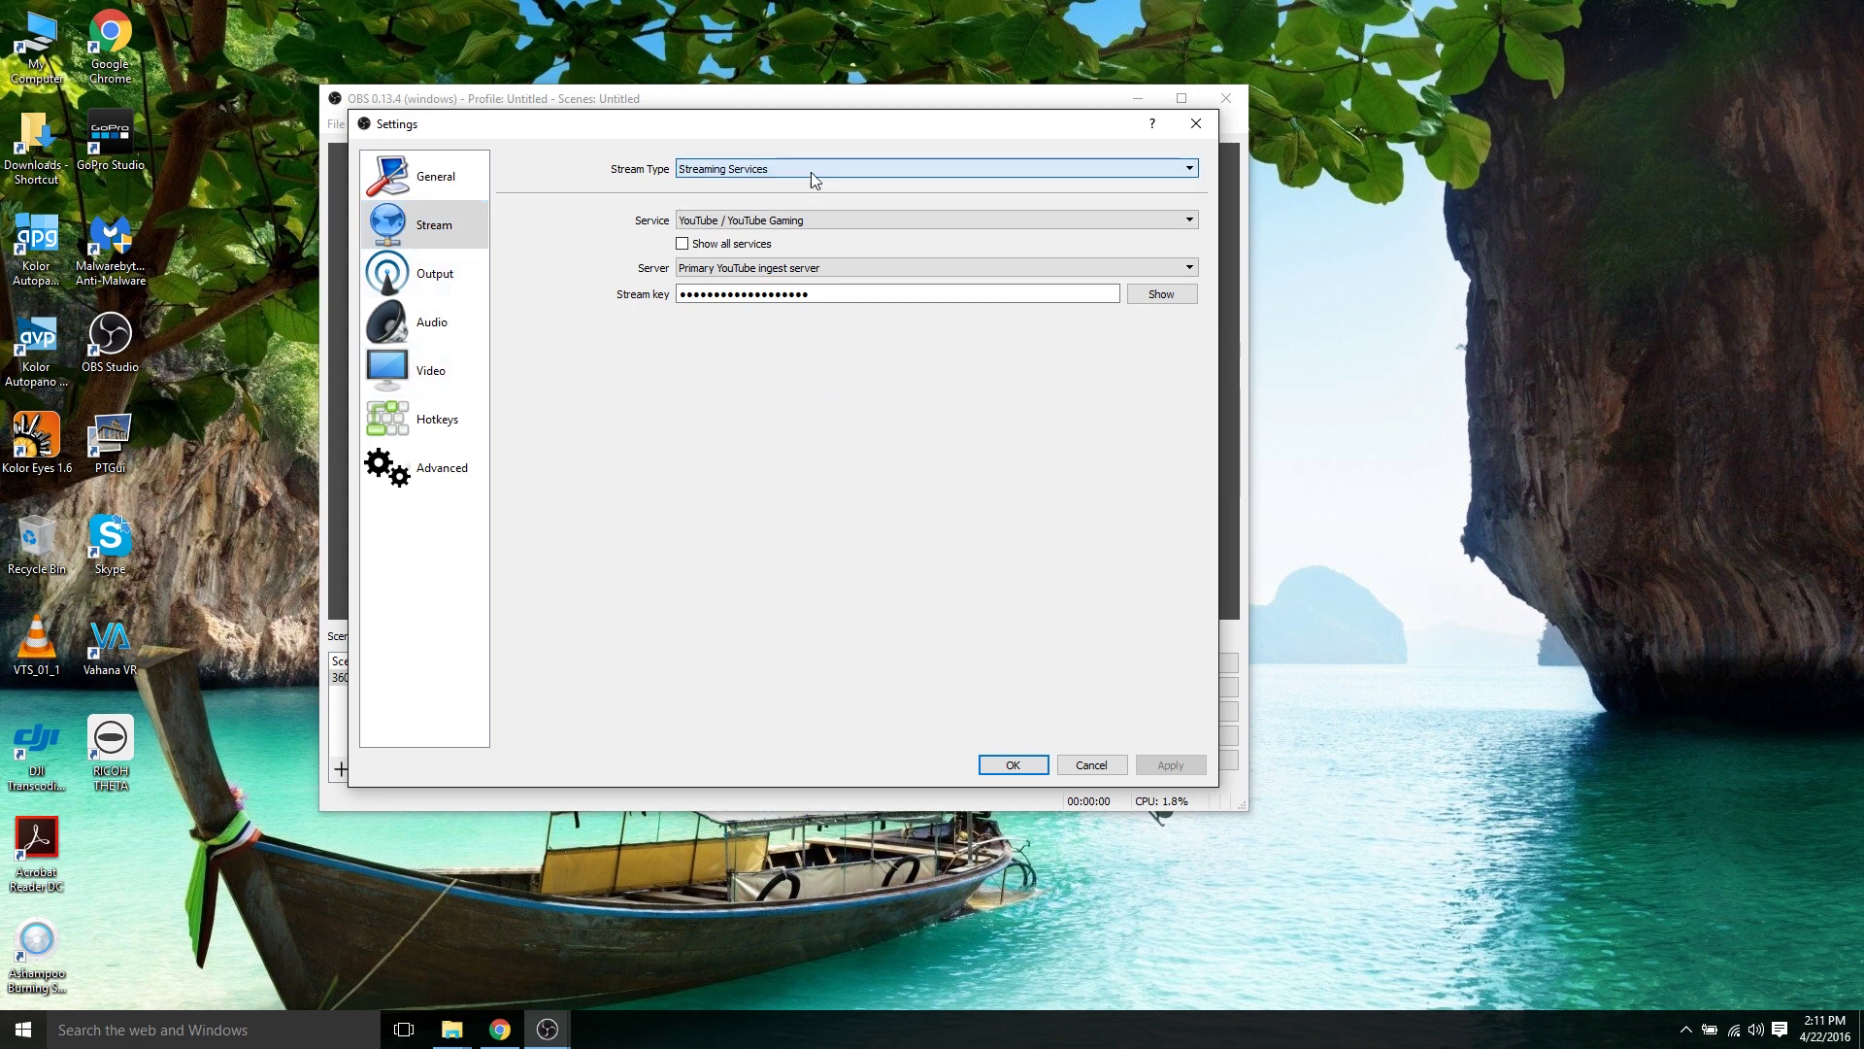
click(776, 222)
click(776, 222)
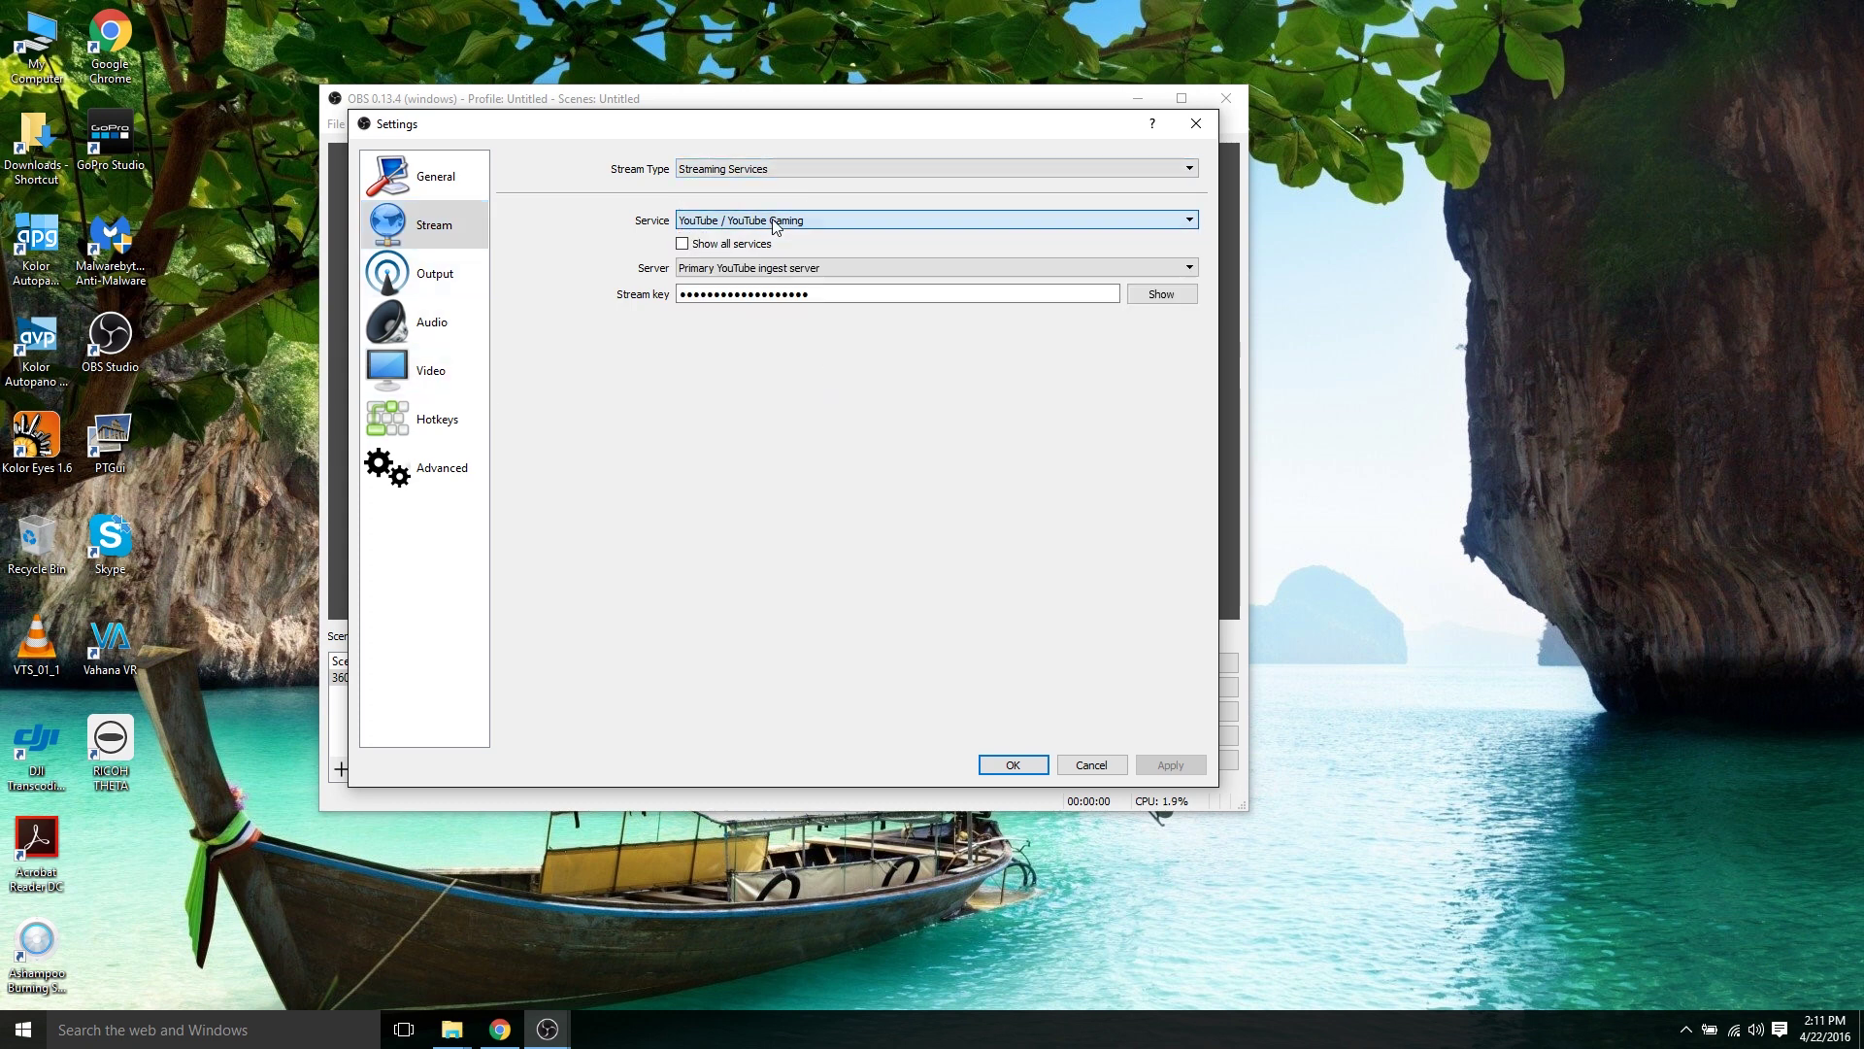
click(758, 270)
click(759, 270)
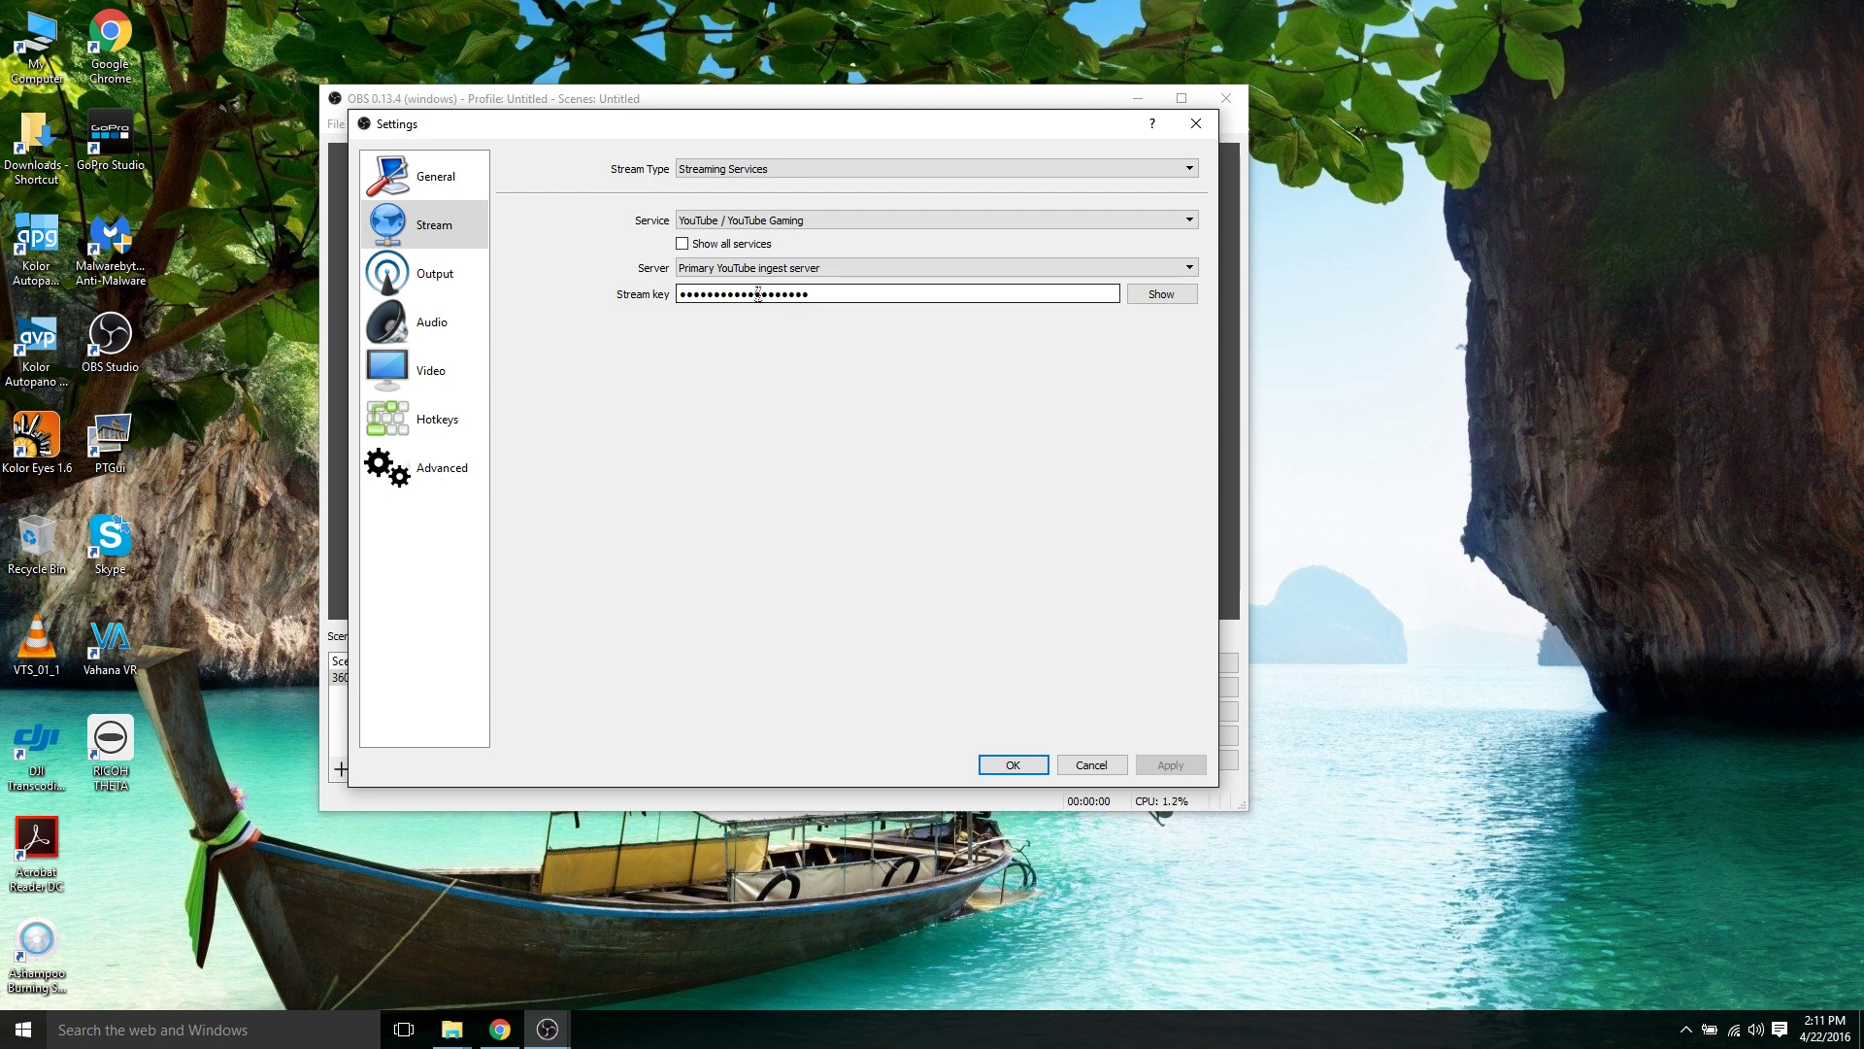
Step: Set the output bitrate to 10000 and the Mic/Aux device to the RODE NT-USB microphone, then apply
click(447, 286)
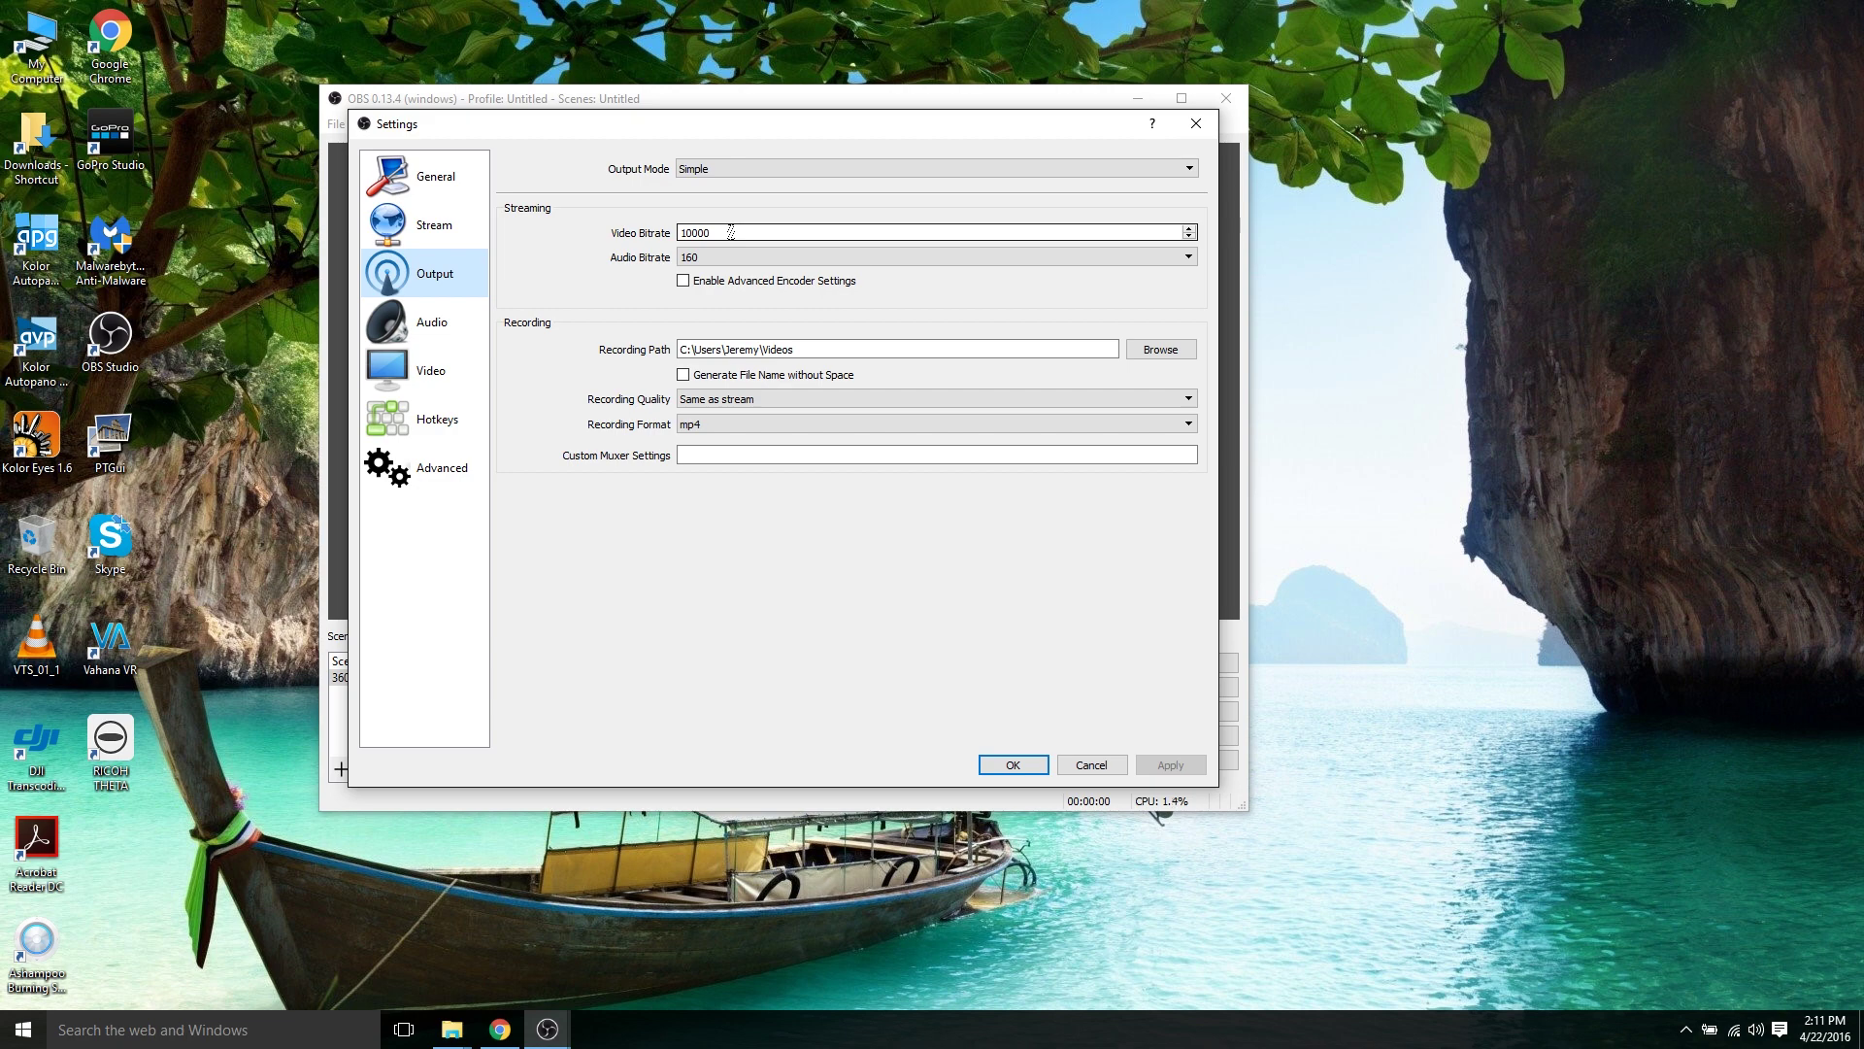
click(445, 327)
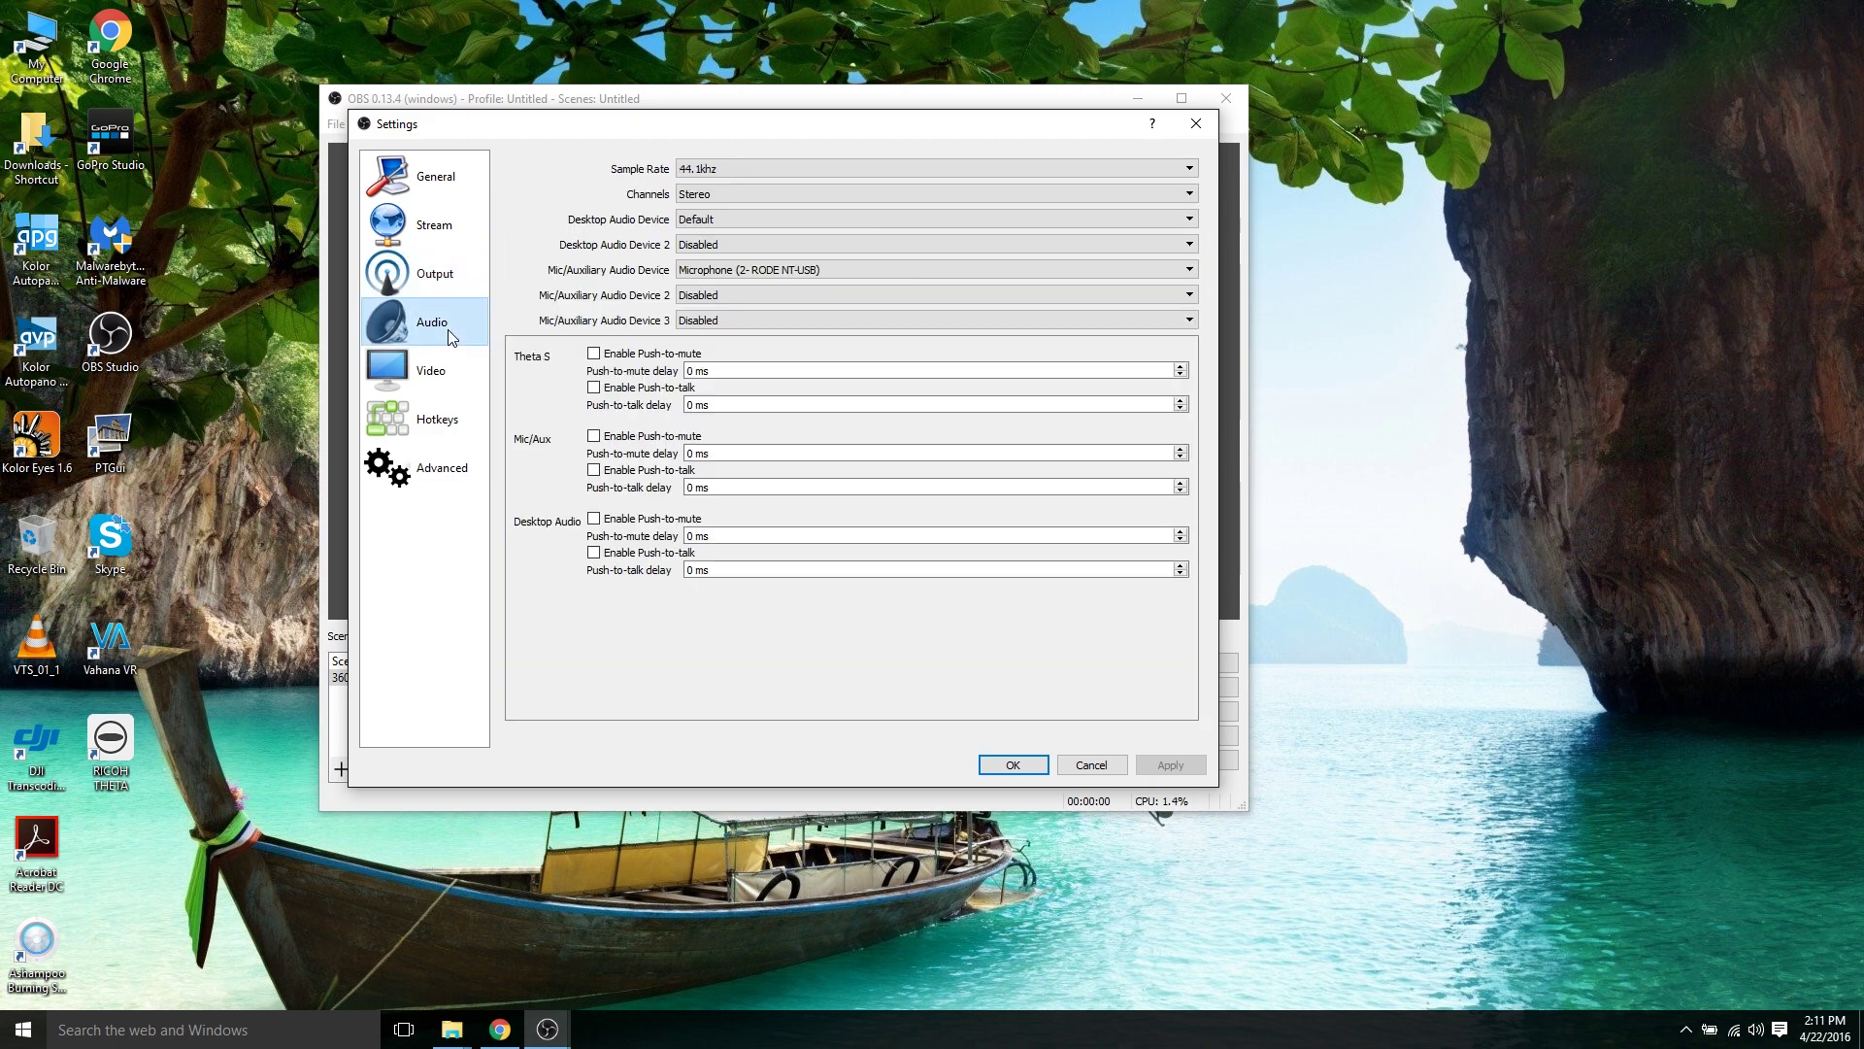
click(767, 271)
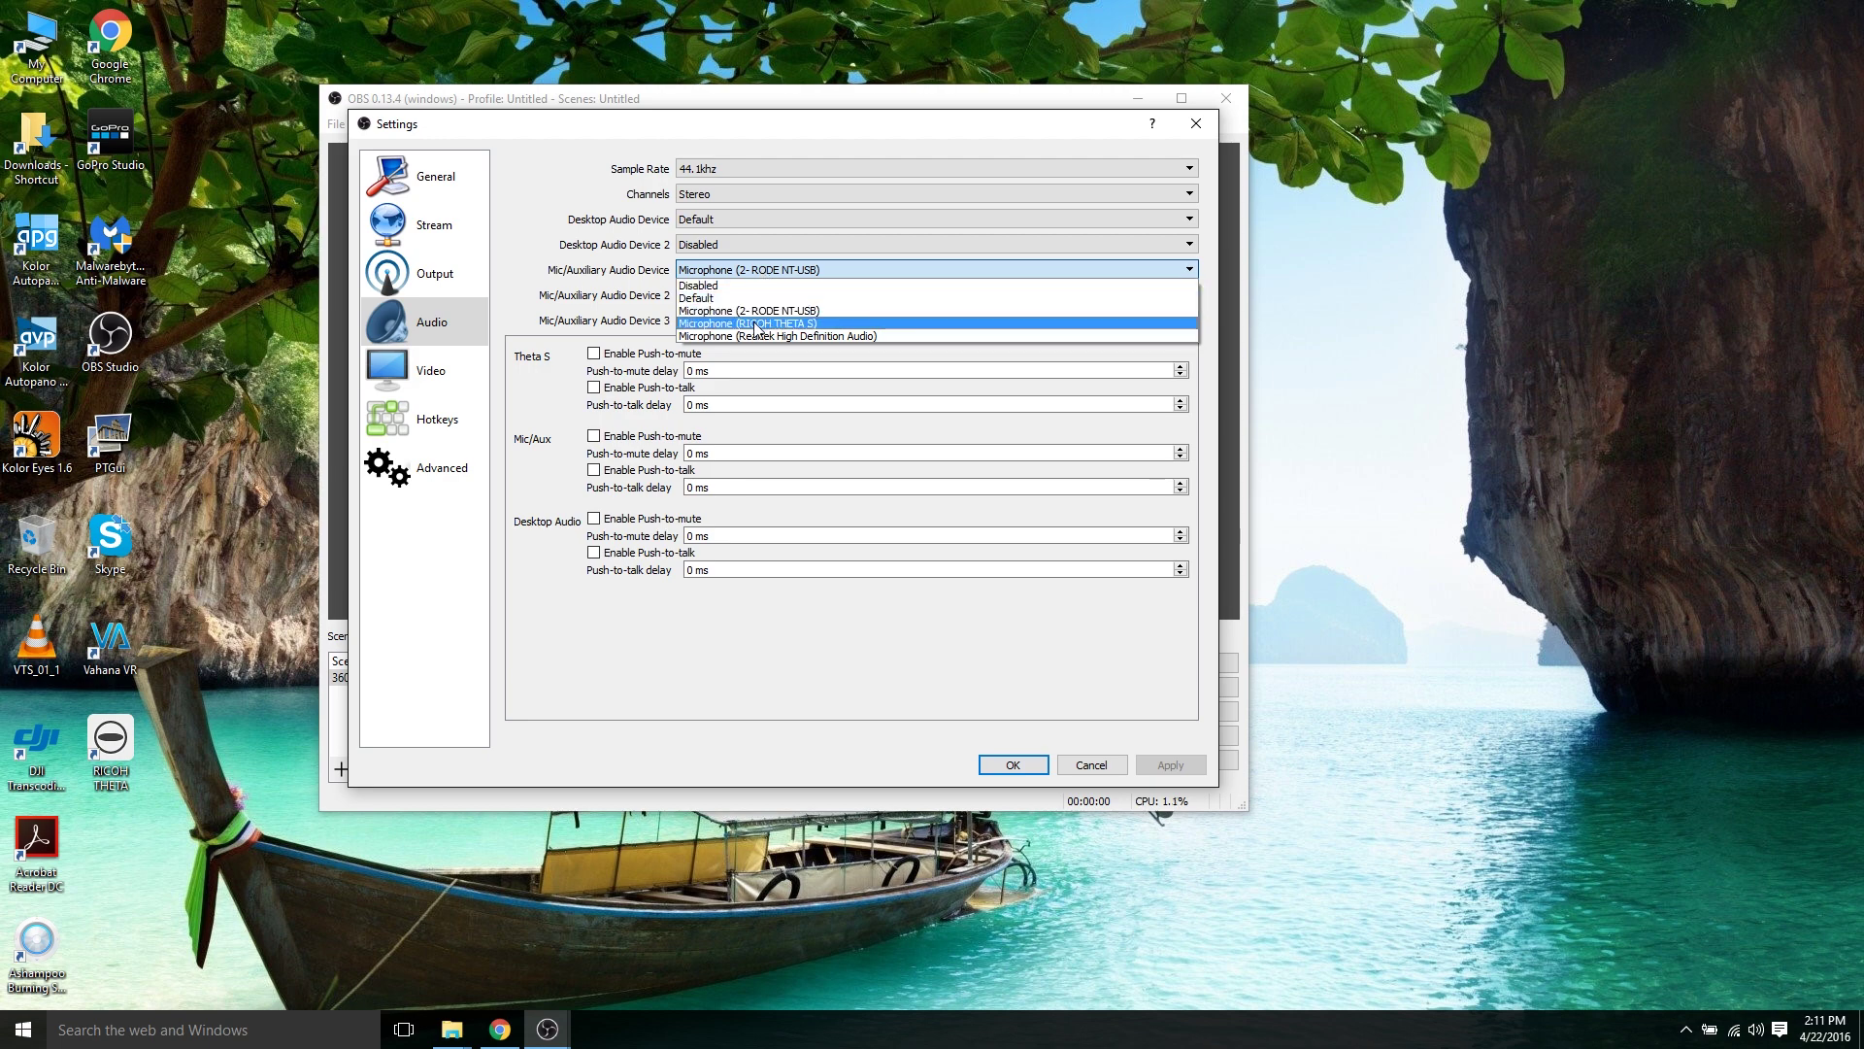
click(1089, 768)
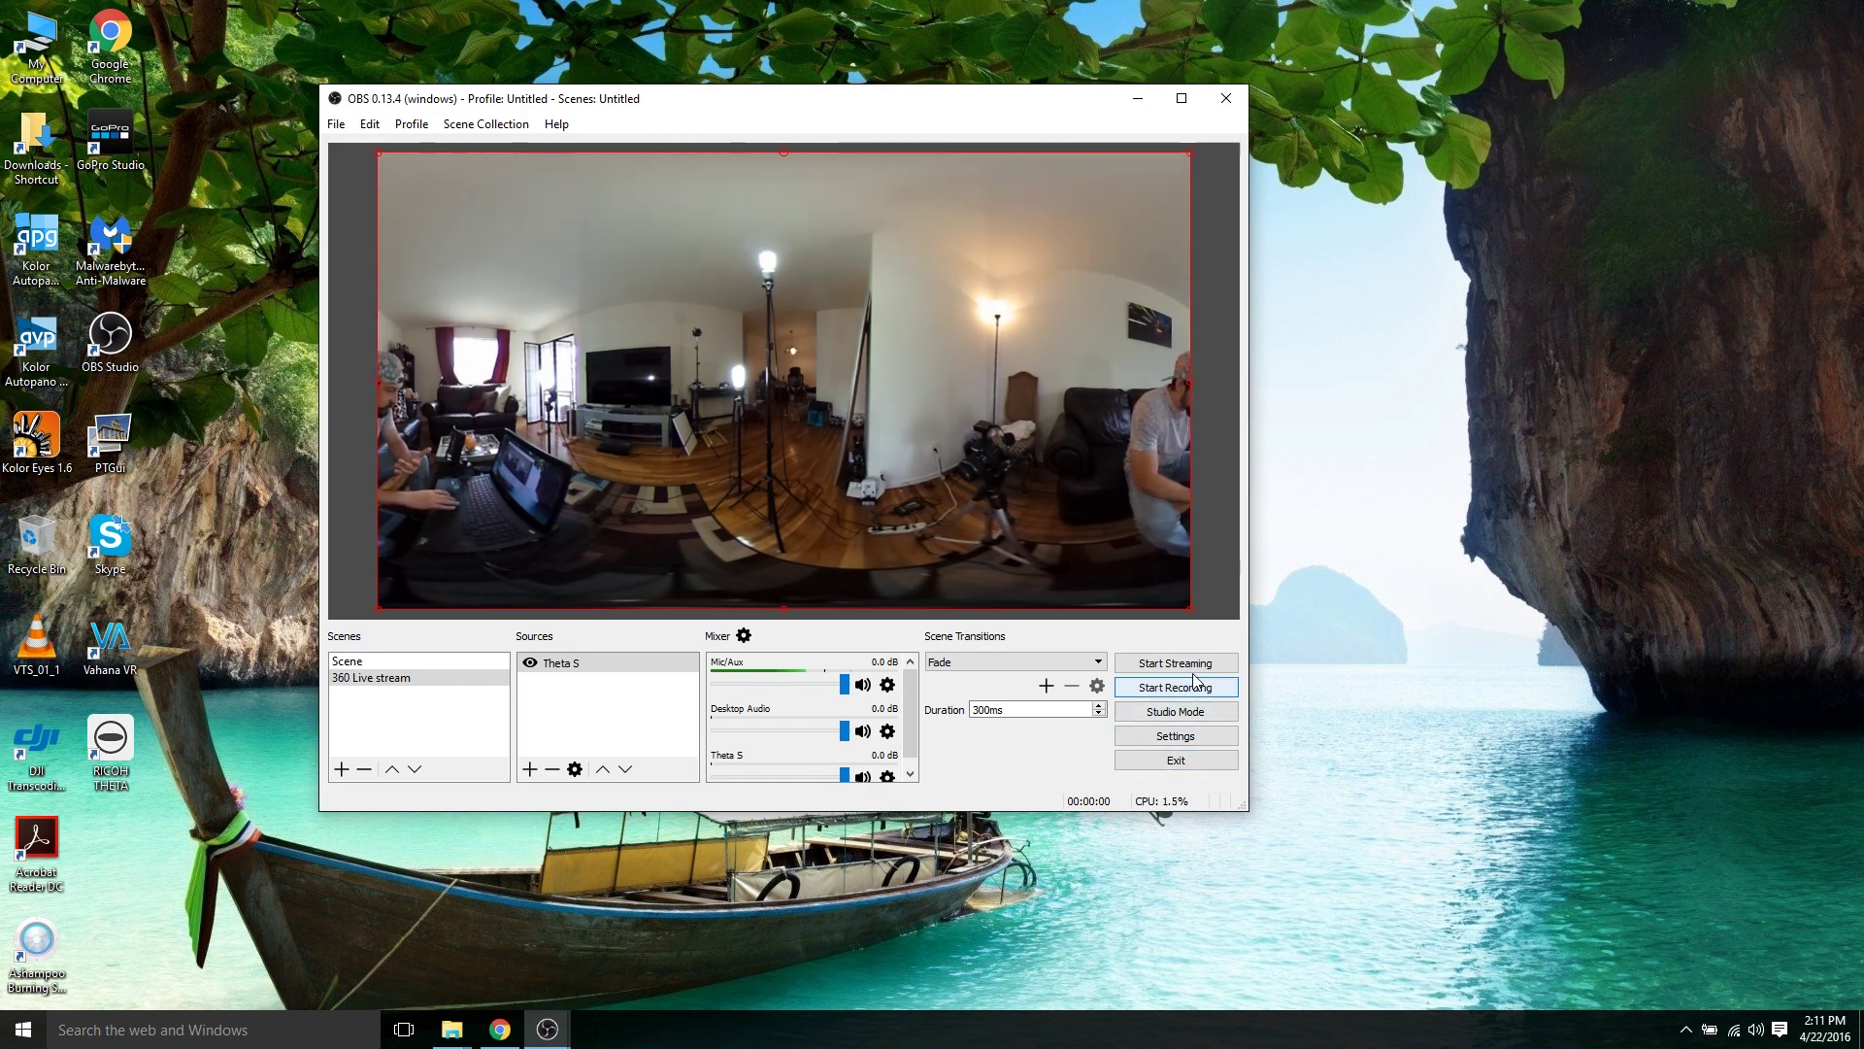
click(499, 1029)
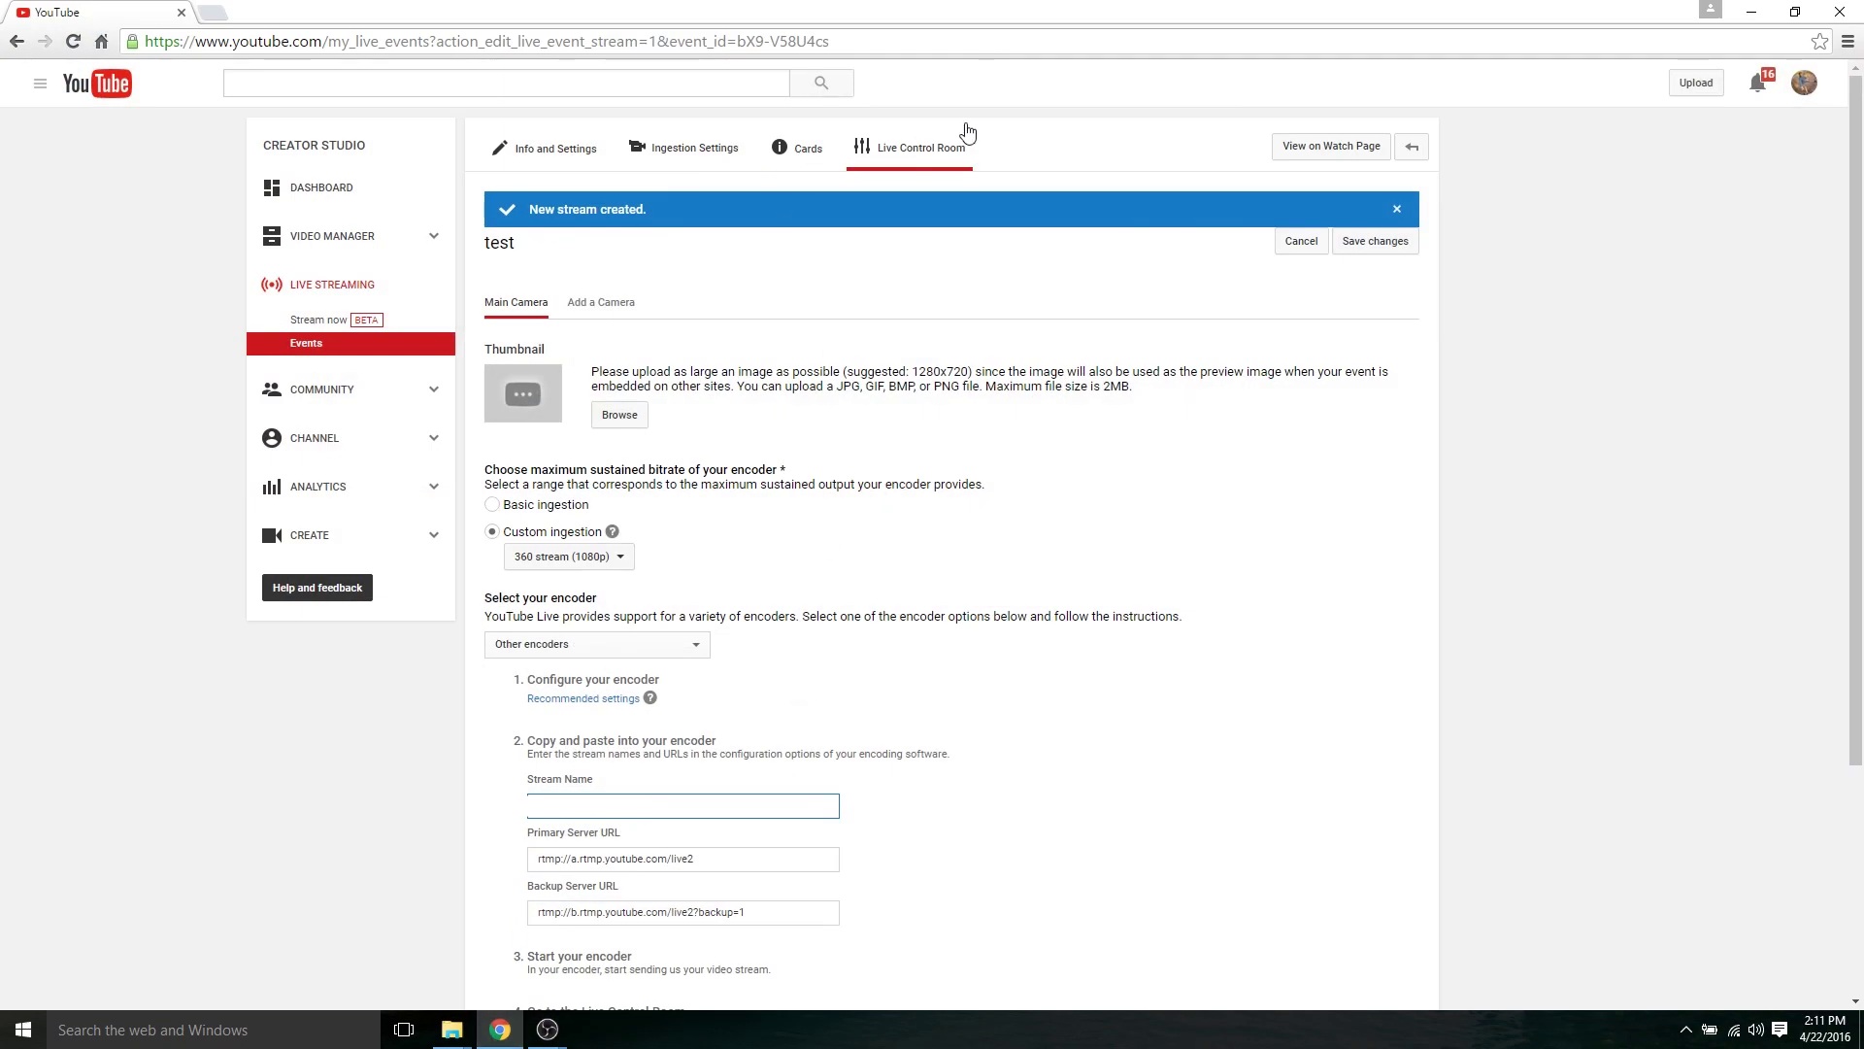
Step: Open the test event's Live Control Room in YouTube Creator Studio, which shows no encoder data yet
click(929, 154)
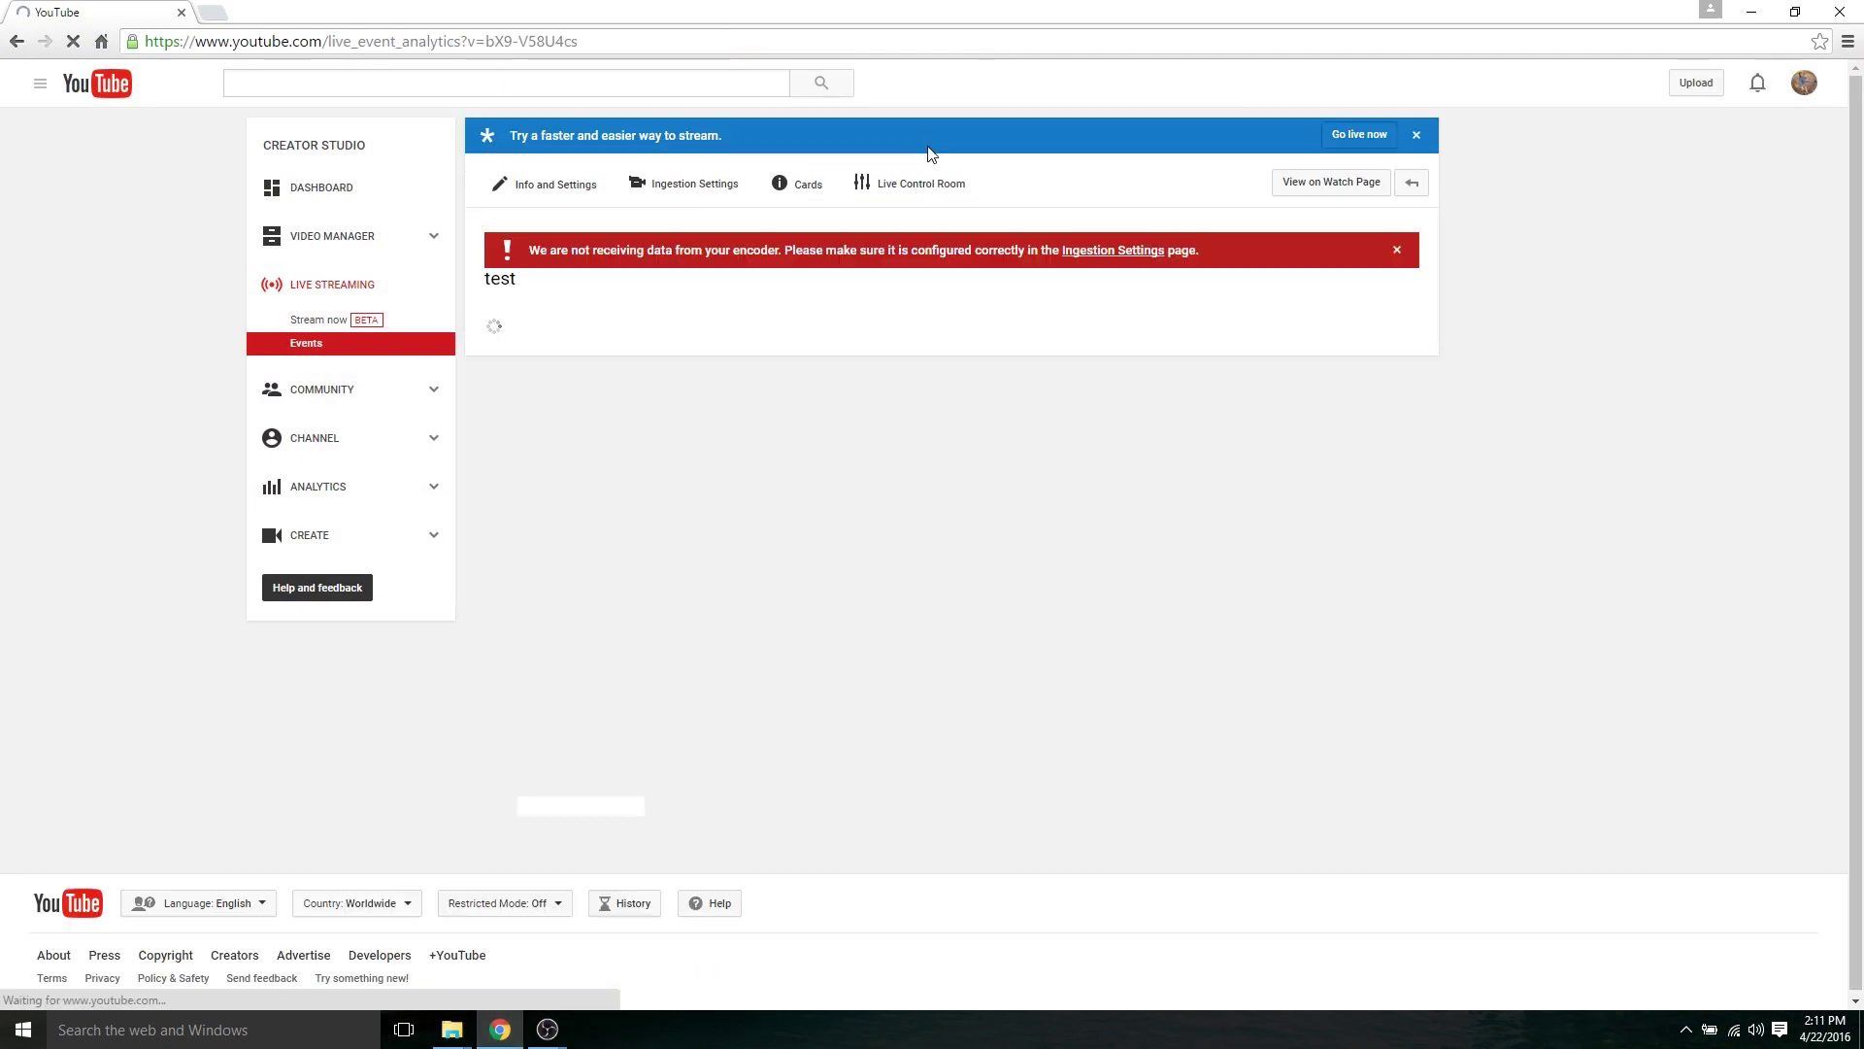